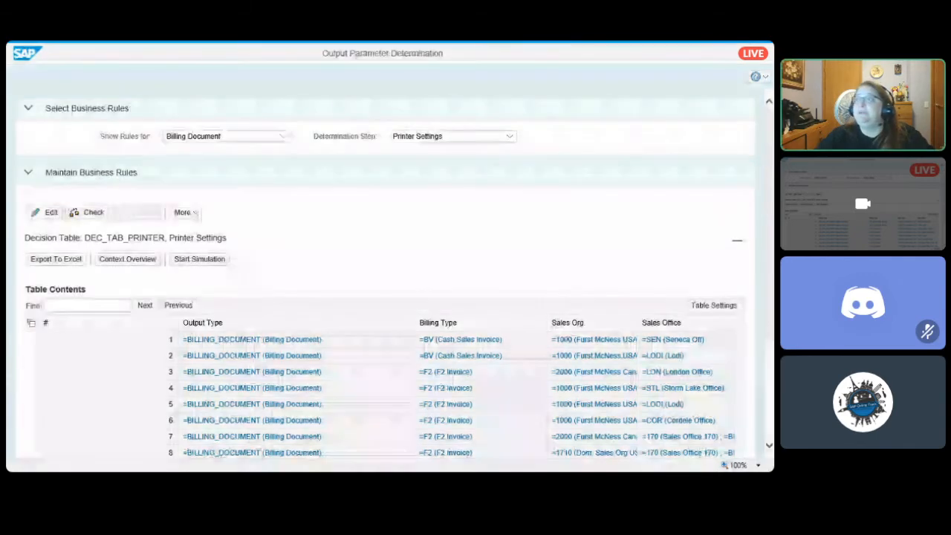
- Review the billing document rules for the Printer Settings determination step through the Print Queue column, and minimize the window
click(510, 137)
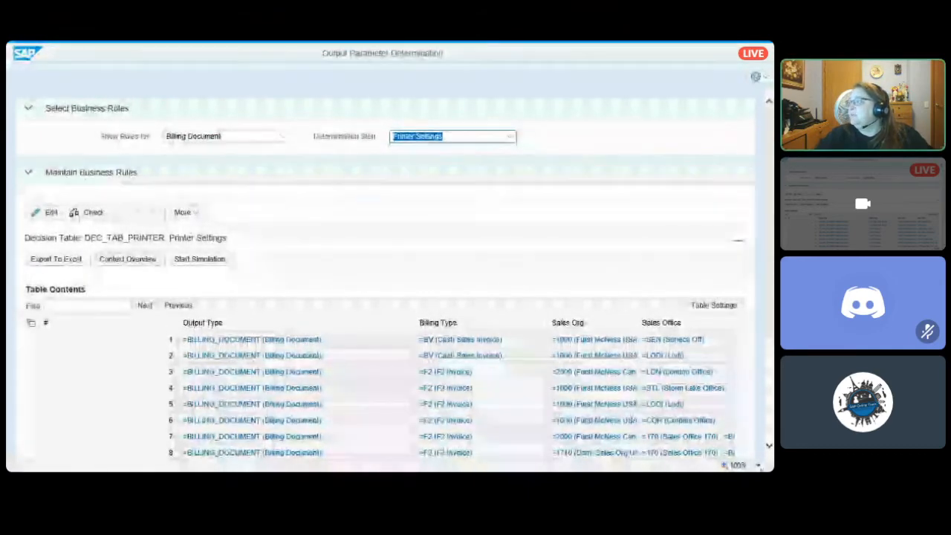
scroll(764, 460, down, 4)
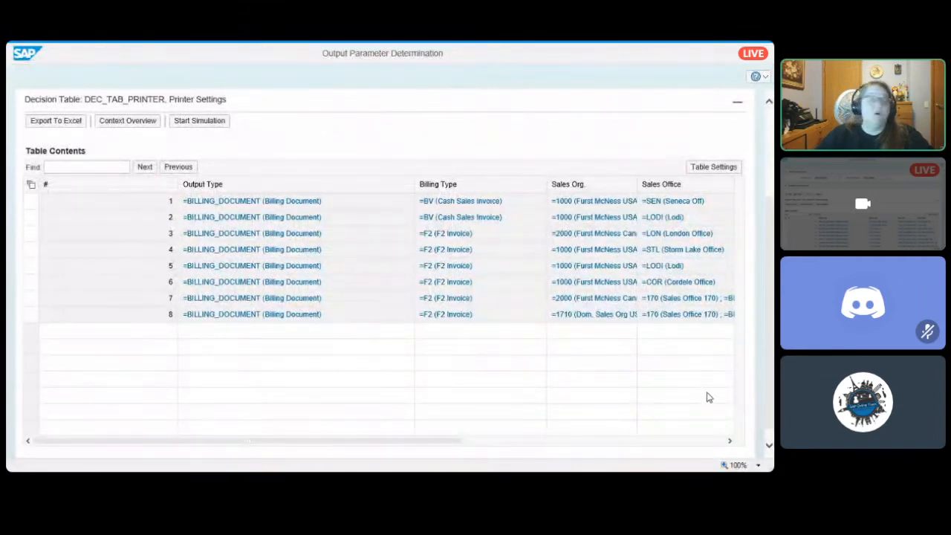
click(729, 441)
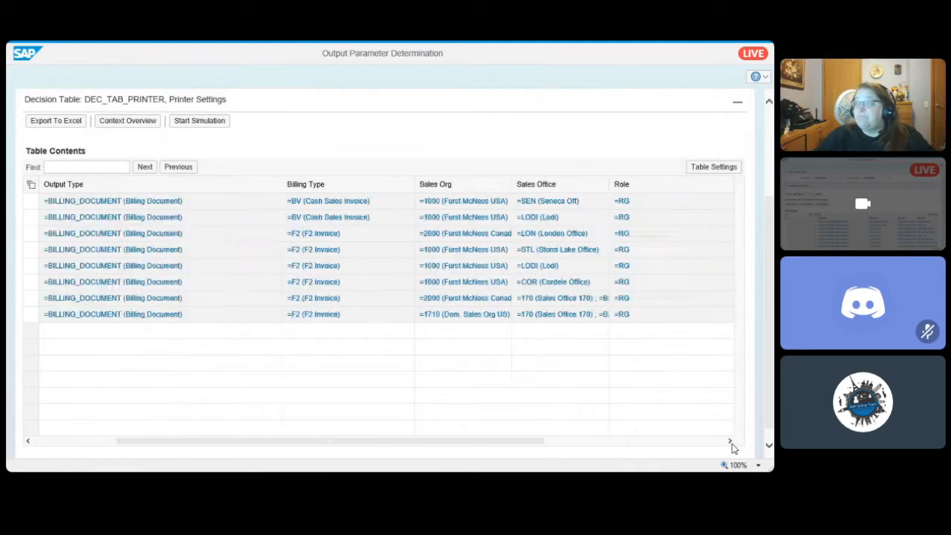
click(728, 441)
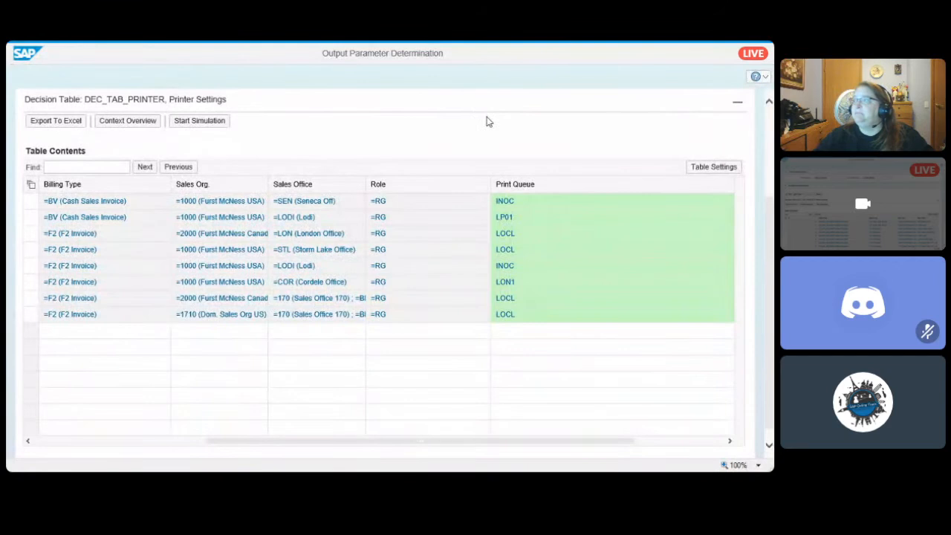
mouse_move(733, 46)
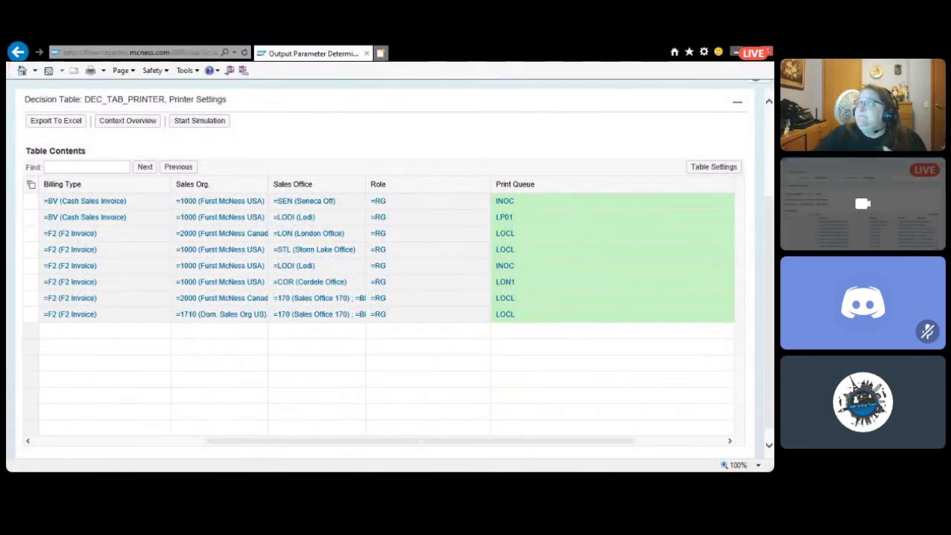
click(736, 52)
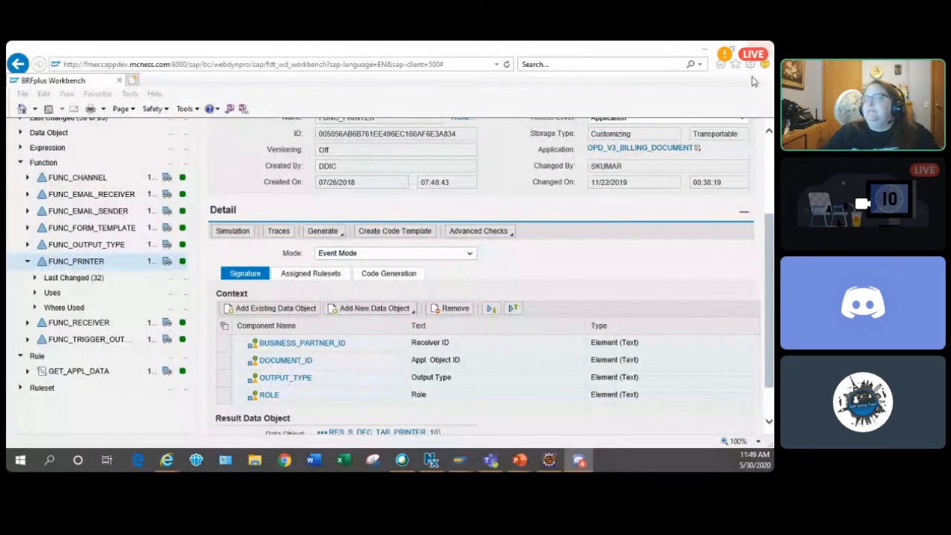
- Search the BRFplus repository for objects of type Application whose application name matches *Sale*
click(622, 273)
scroll(622, 274, up, 2)
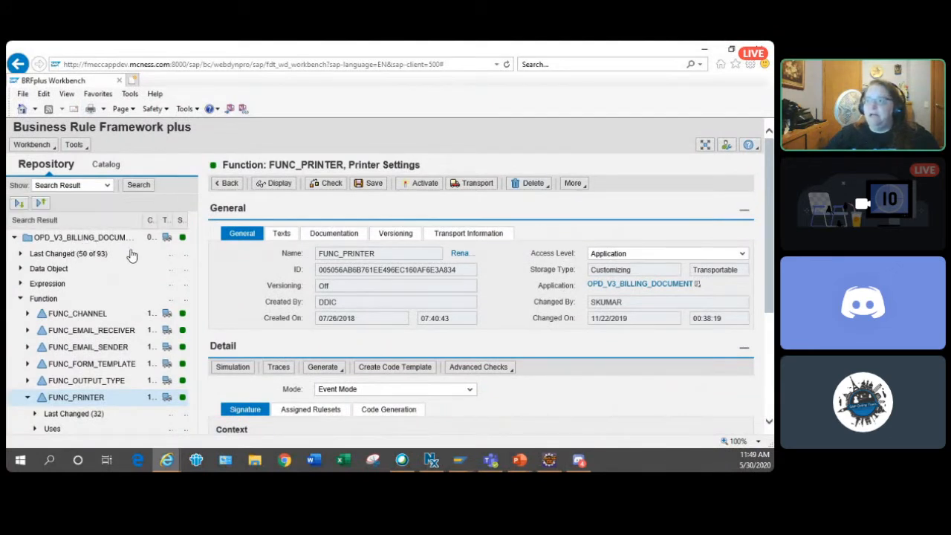
click(146, 189)
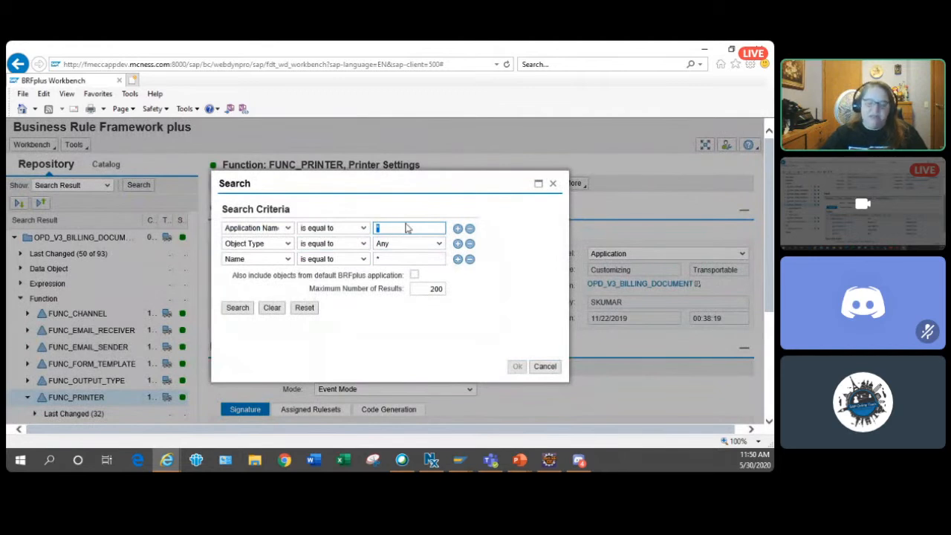
text(*Sale)
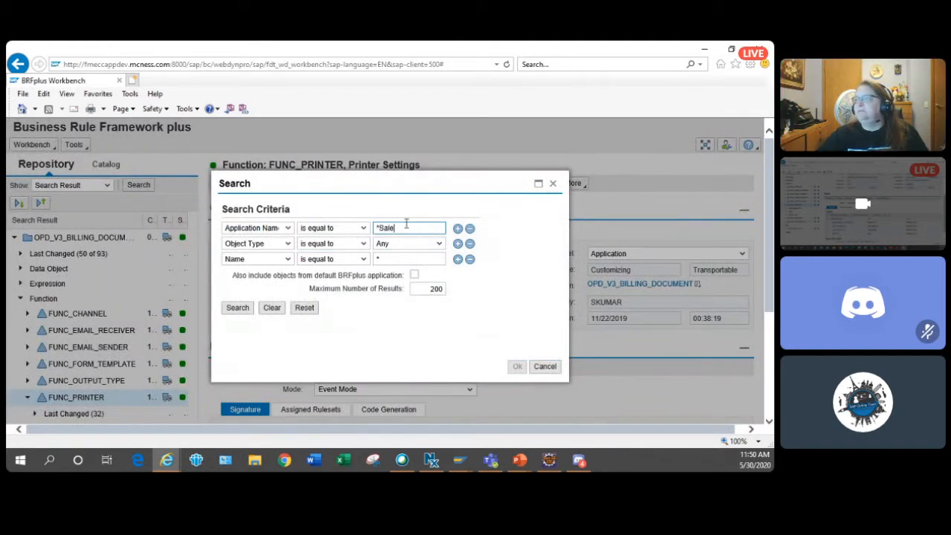
text(*)
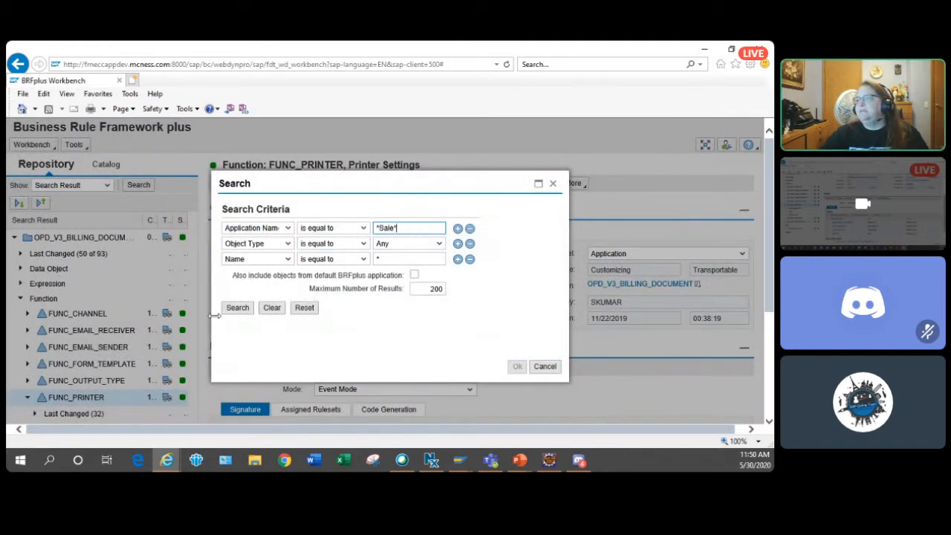
click(439, 243)
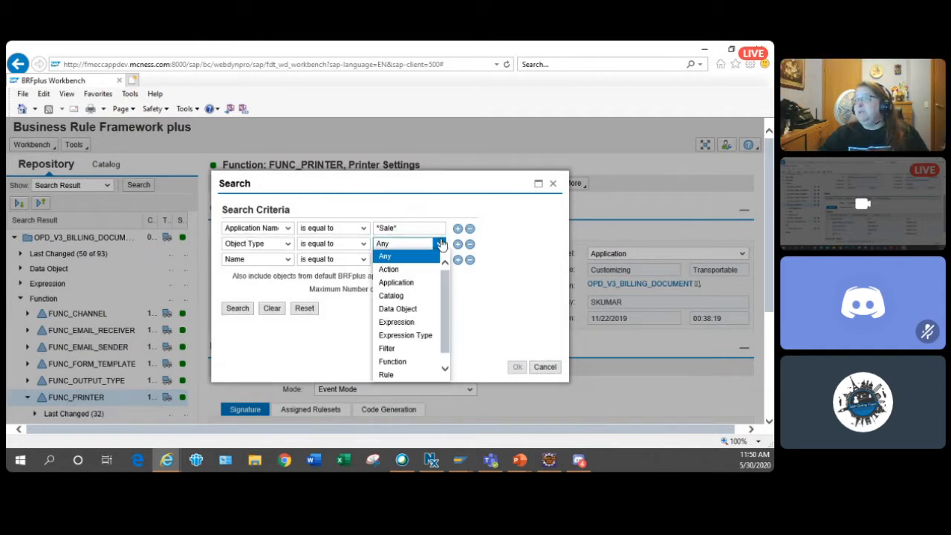
click(412, 282)
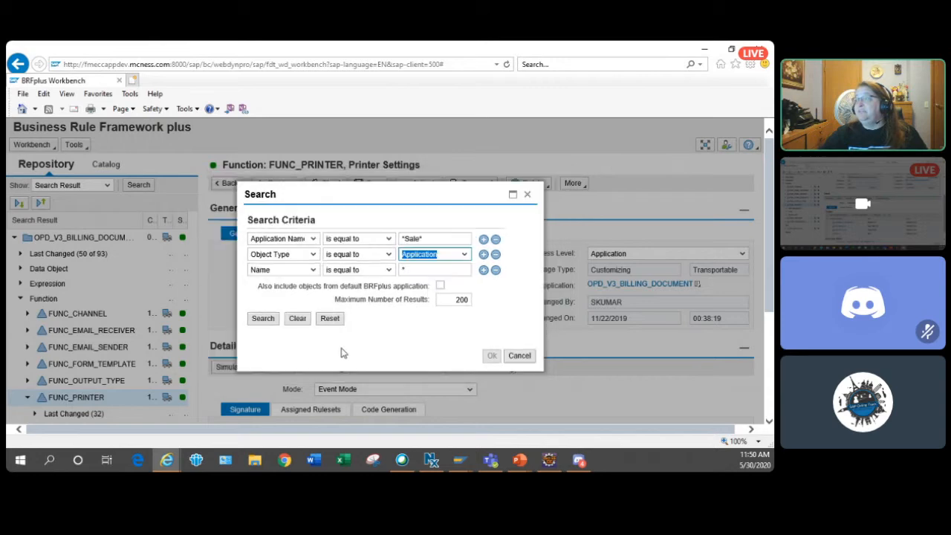
click(274, 325)
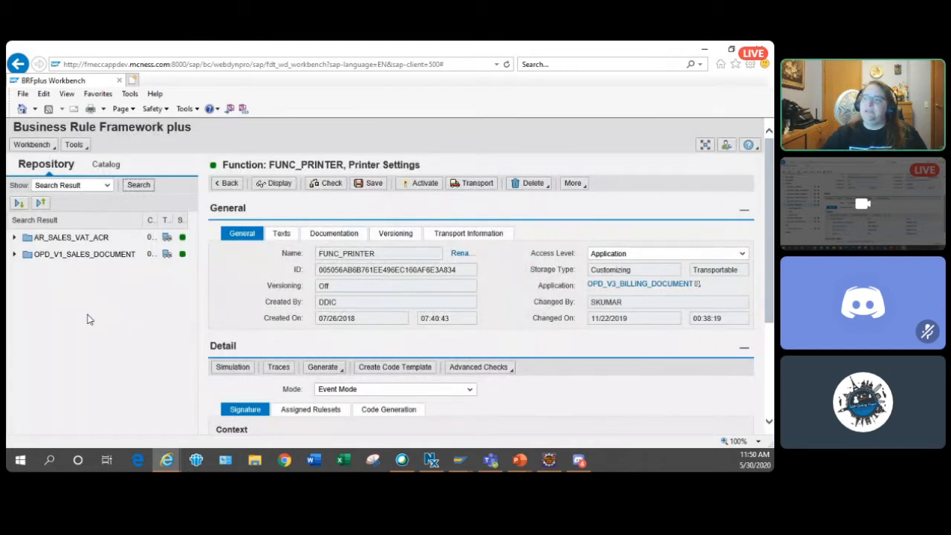
- Search the repository for applications whose name matches *bill* and open OPD_V3_BILLING_DOCUMENT
click(140, 186)
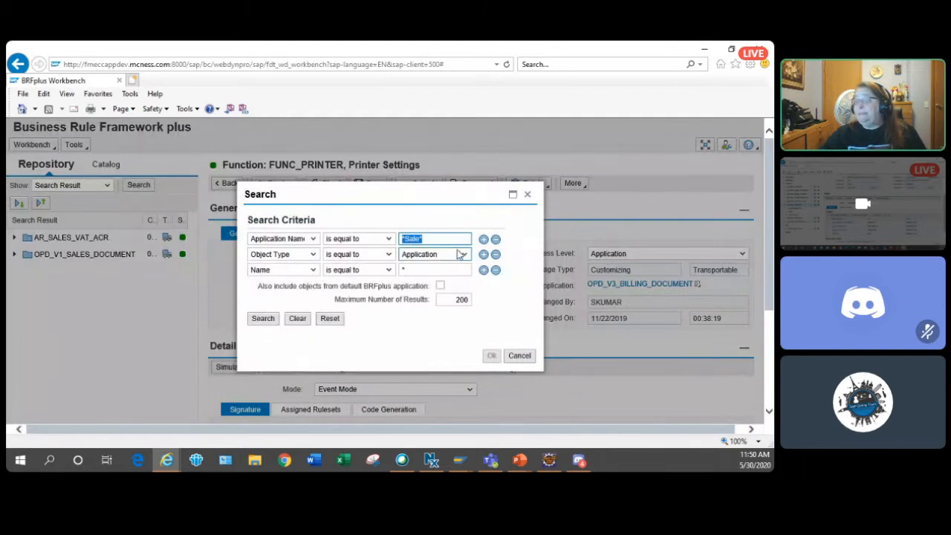
text(*bill)
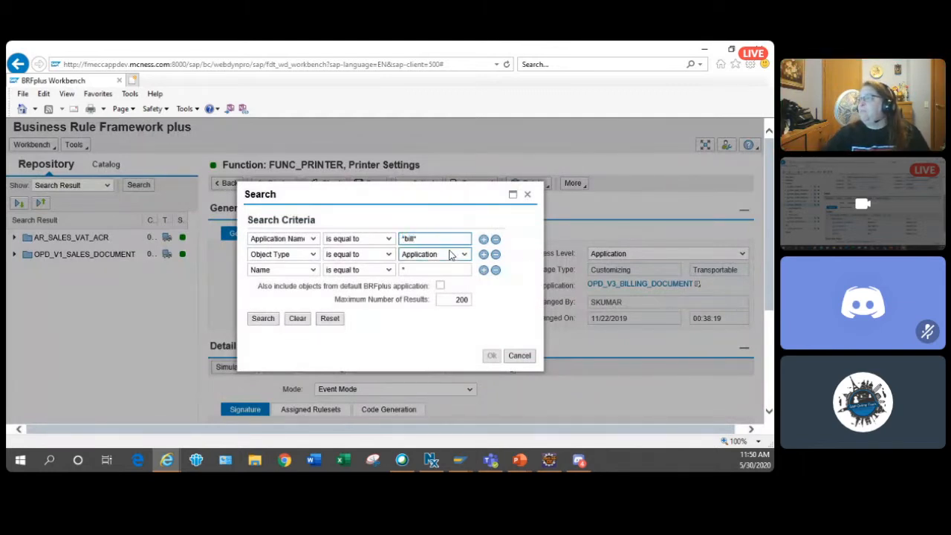
key(Return)
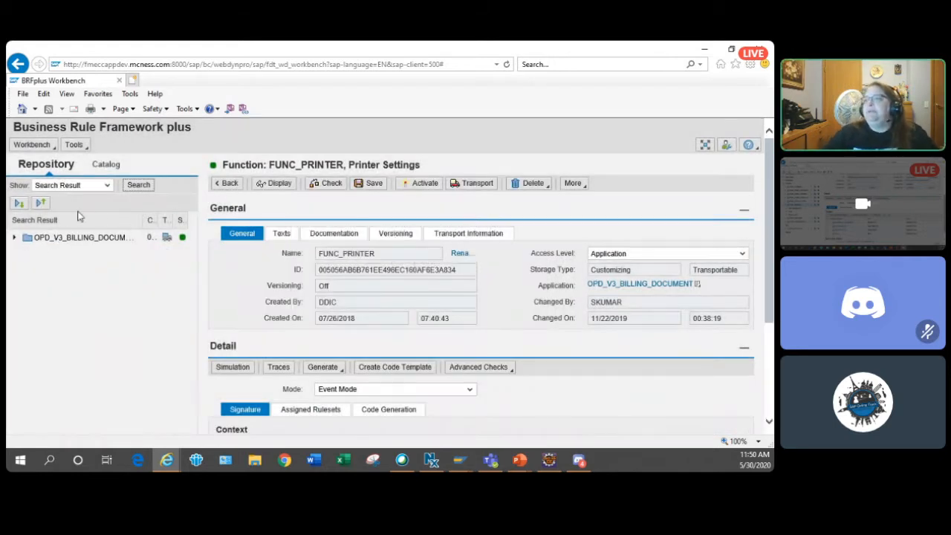
click(63, 237)
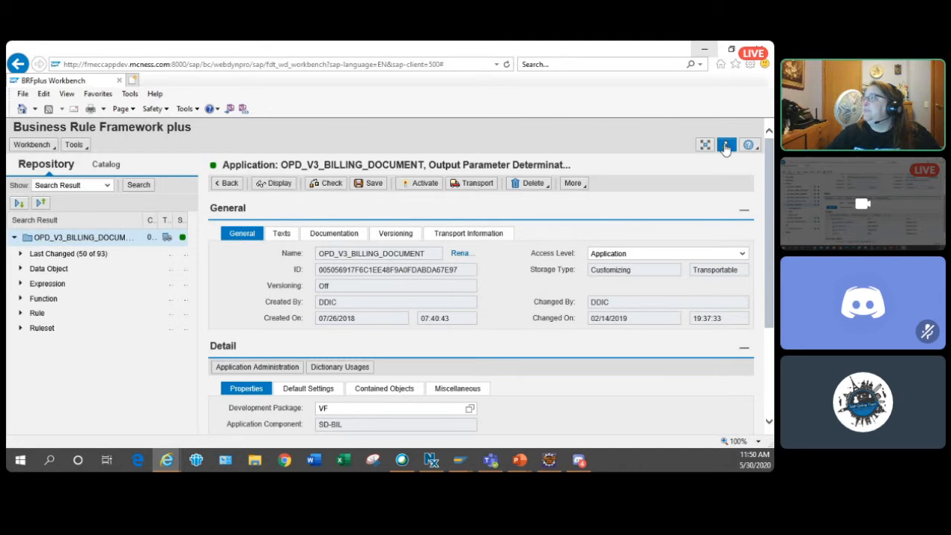
- Check the workbench's general personalization settings and leave them without saving
click(725, 147)
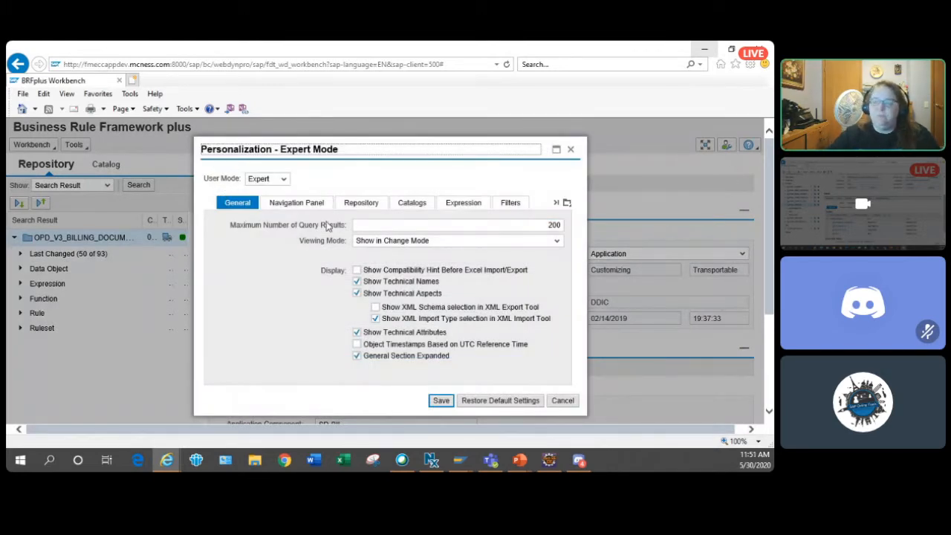
click(566, 402)
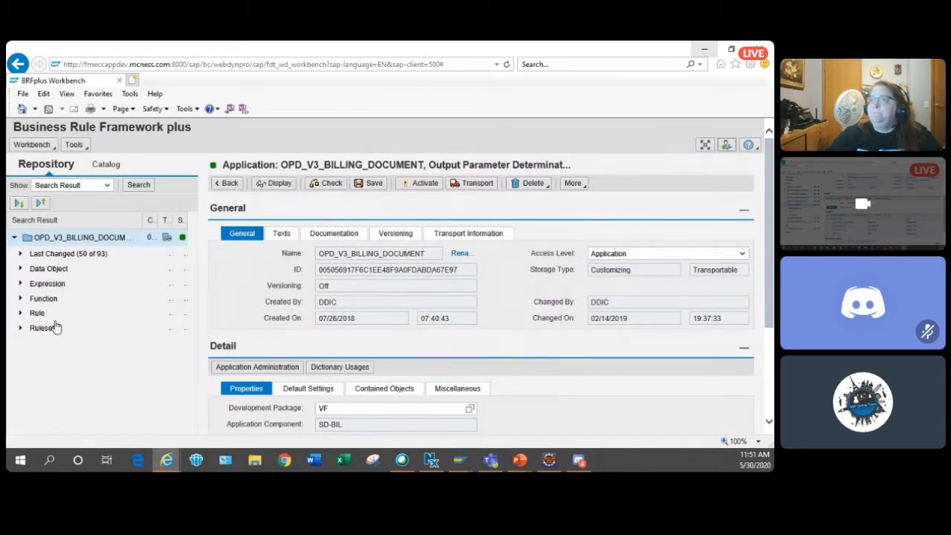
- Open the FUNC_PRINTER function of the billing document application and expand its node in the repository tree
click(20, 298)
scroll(148, 319, down, 3)
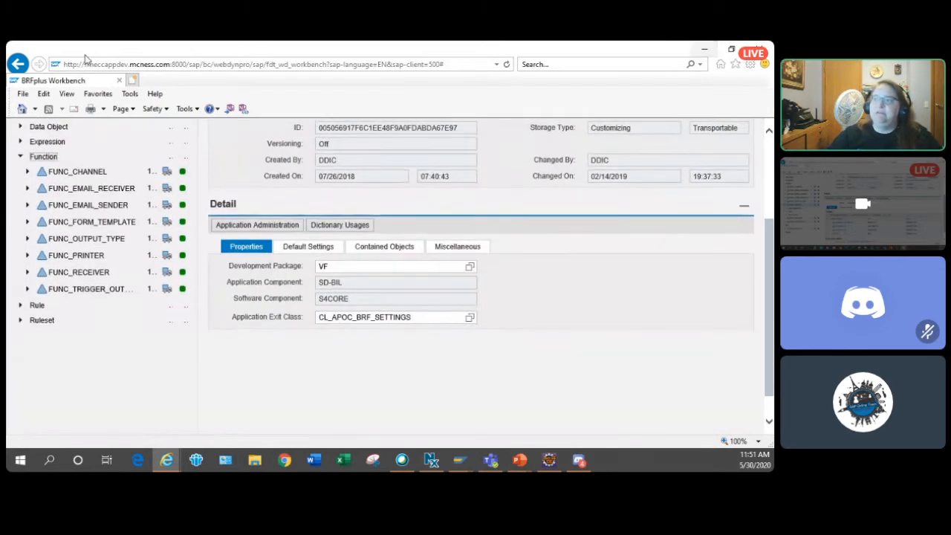
click(88, 257)
click(27, 256)
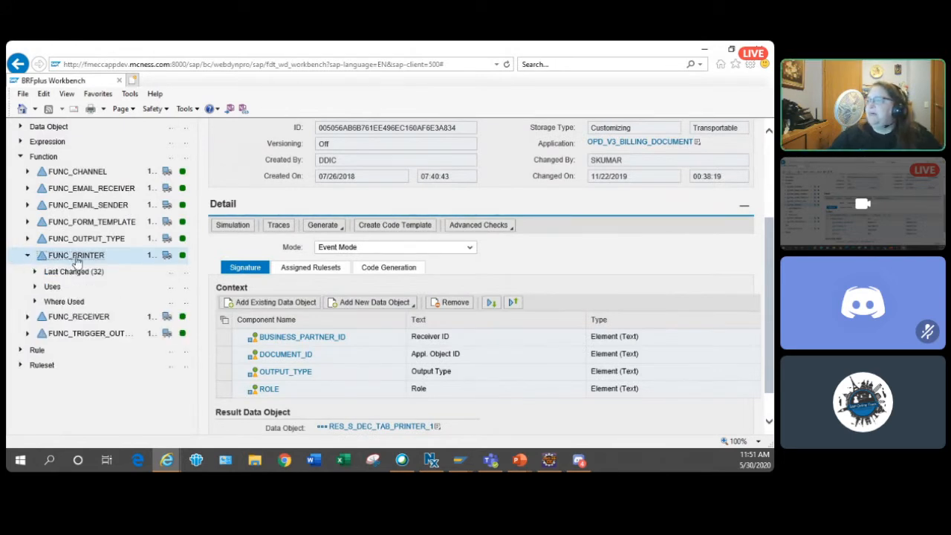
click(370, 301)
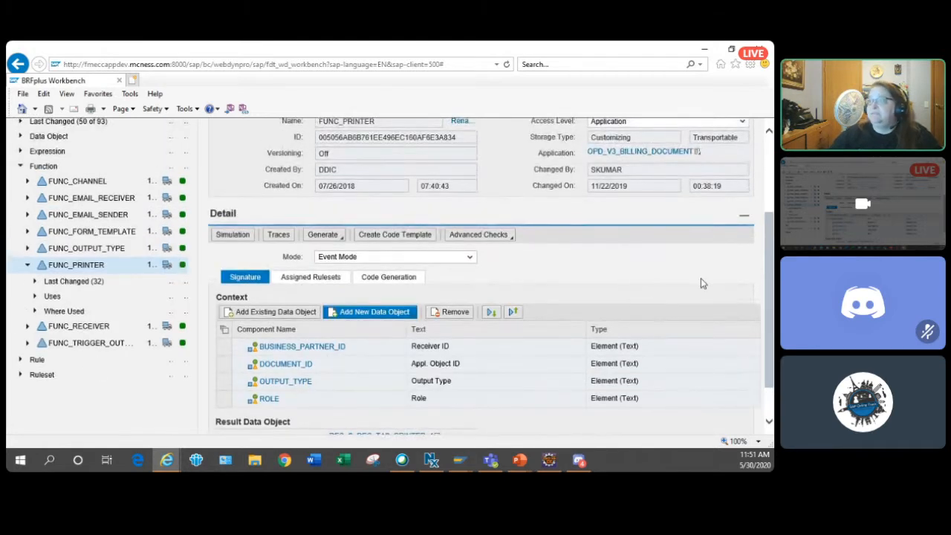
- Simulate FUNC_PRINTER with BUSINESS_PARTNER_ID RG and DOCUMENT_ID BIlling_document, and return to the workbench
click(229, 235)
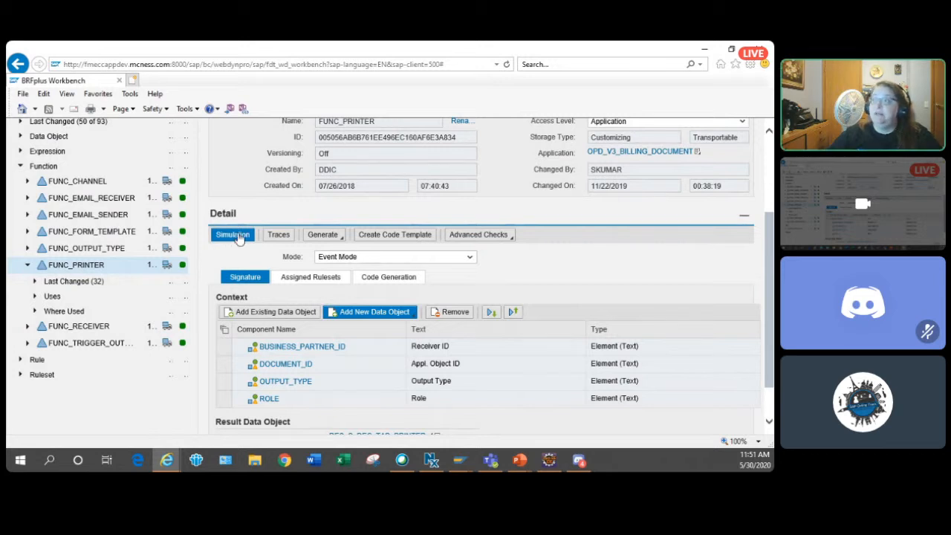
click(236, 236)
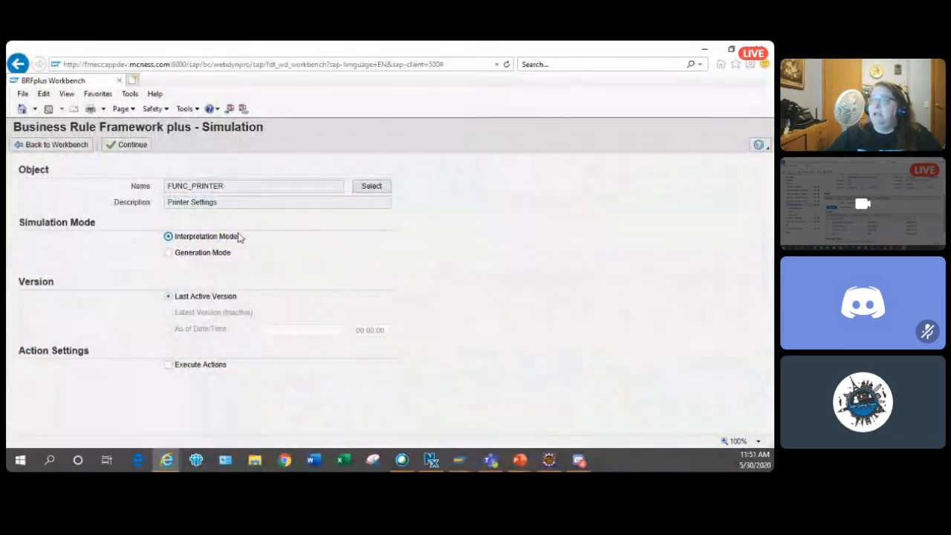
click(131, 145)
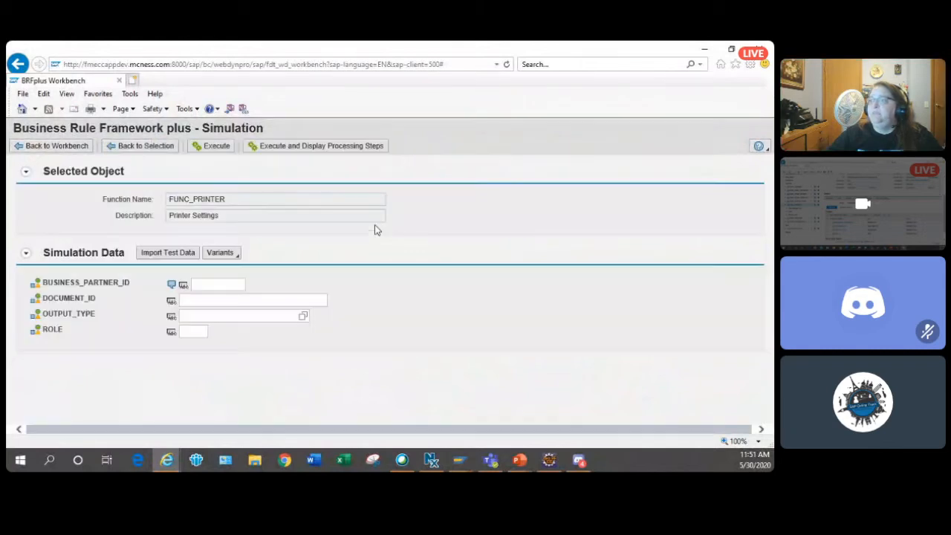
click(213, 285)
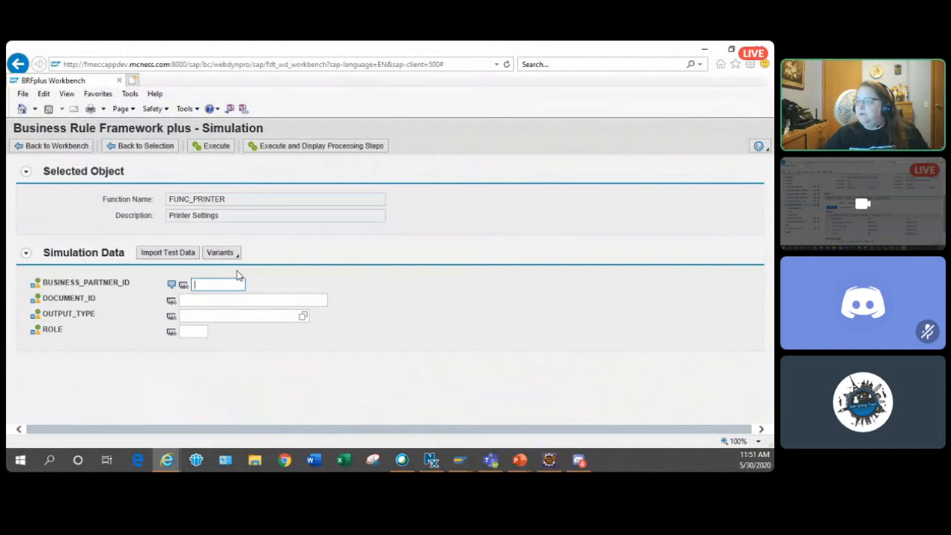
text(RG)
key(Tab)
text(Billing_docume)
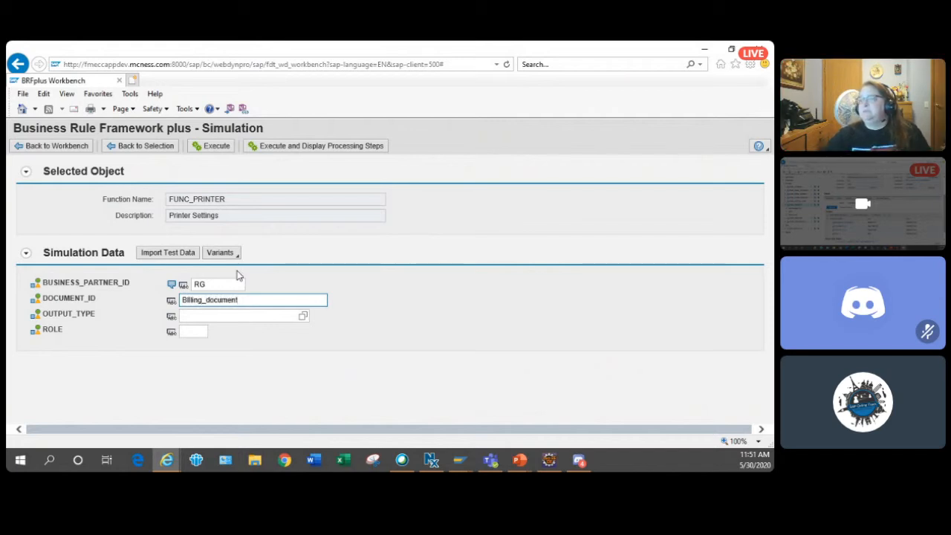
key(Tab)
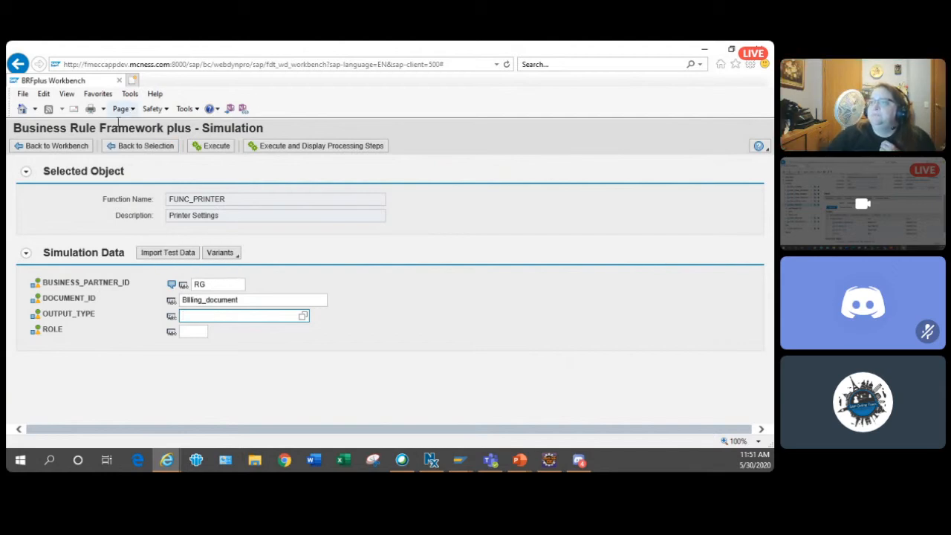
click(195, 146)
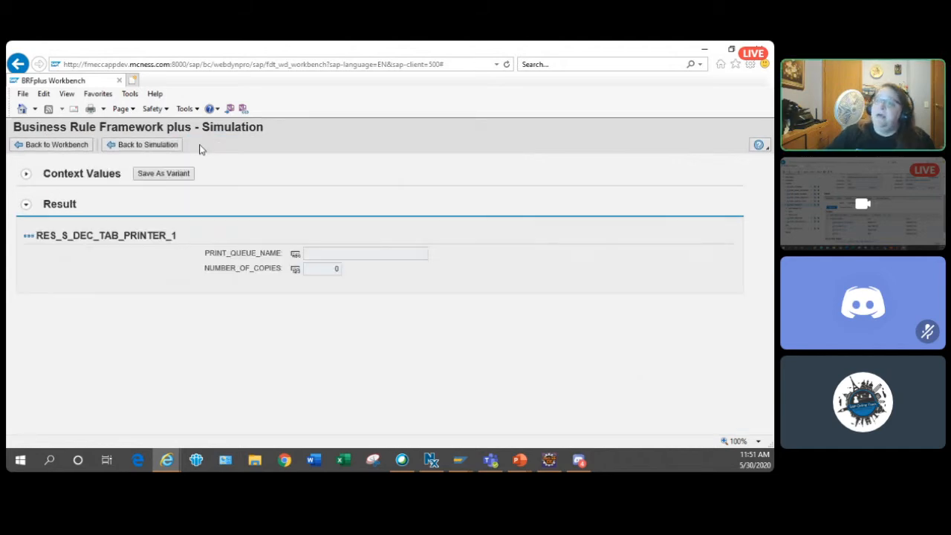
click(39, 146)
- Examine FUNC_PRINTER's context signature and the options for generating objects from the function
scroll(668, 347, down, 3)
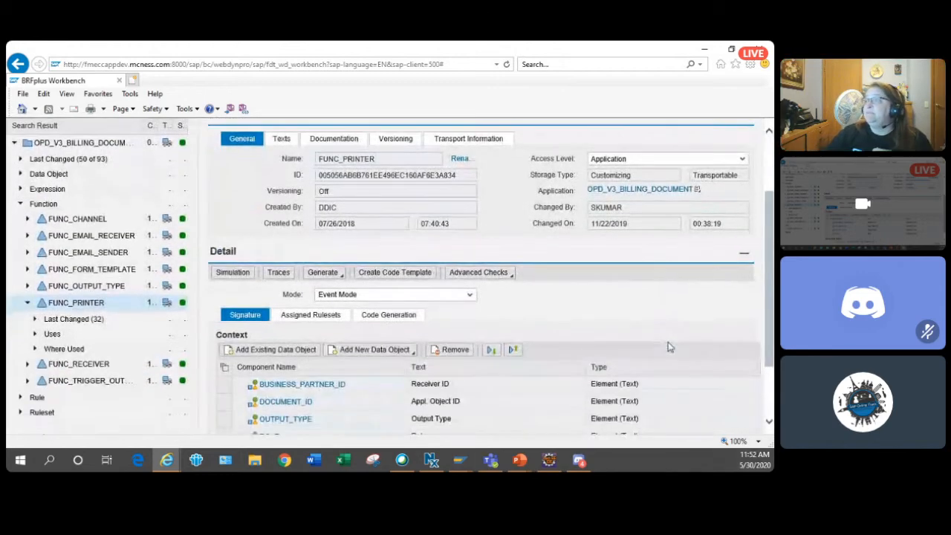
scroll(668, 347, down, 2)
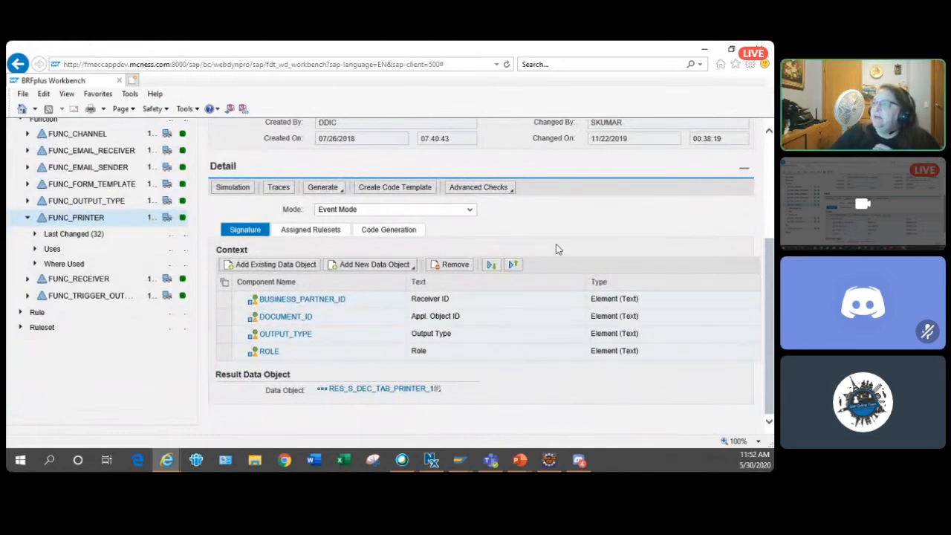
click(241, 191)
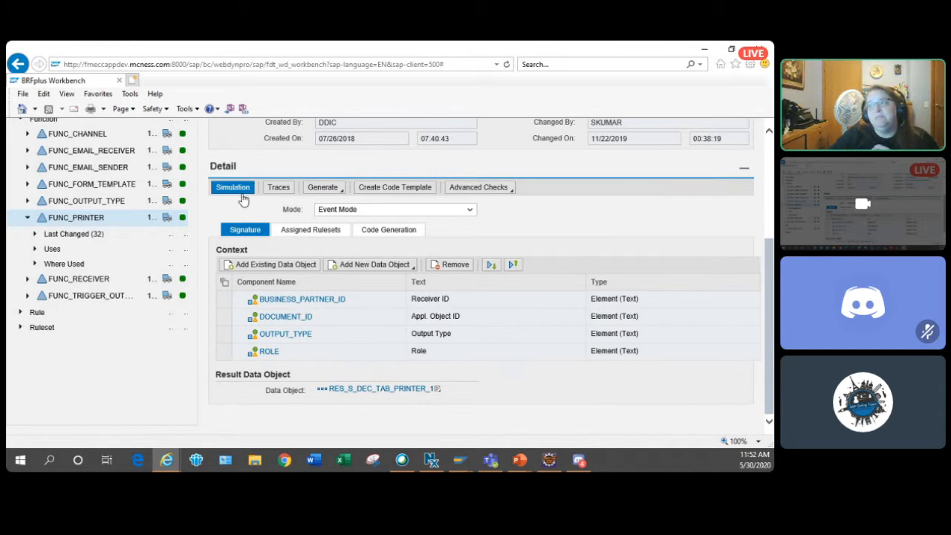
click(342, 191)
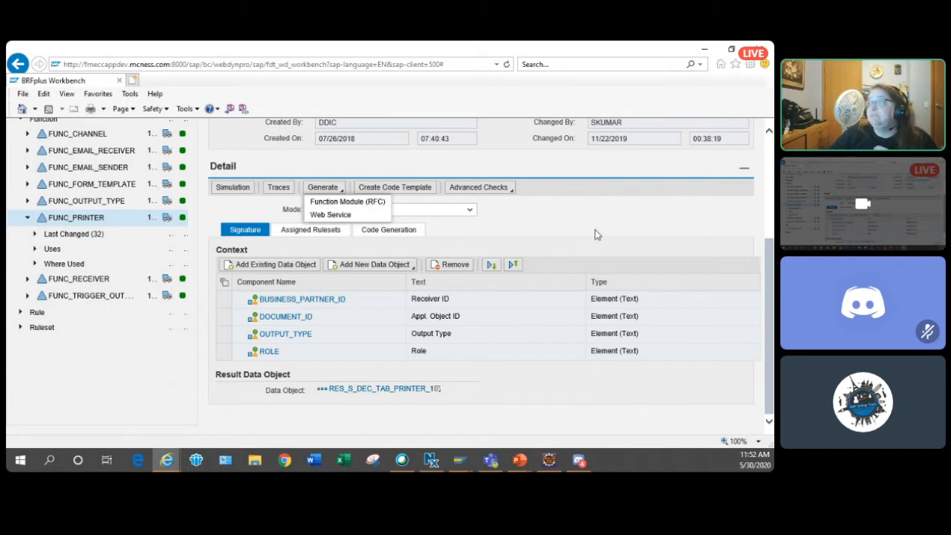
- Create the code template for FUNC_PRINTER and read through its code to the end
click(415, 192)
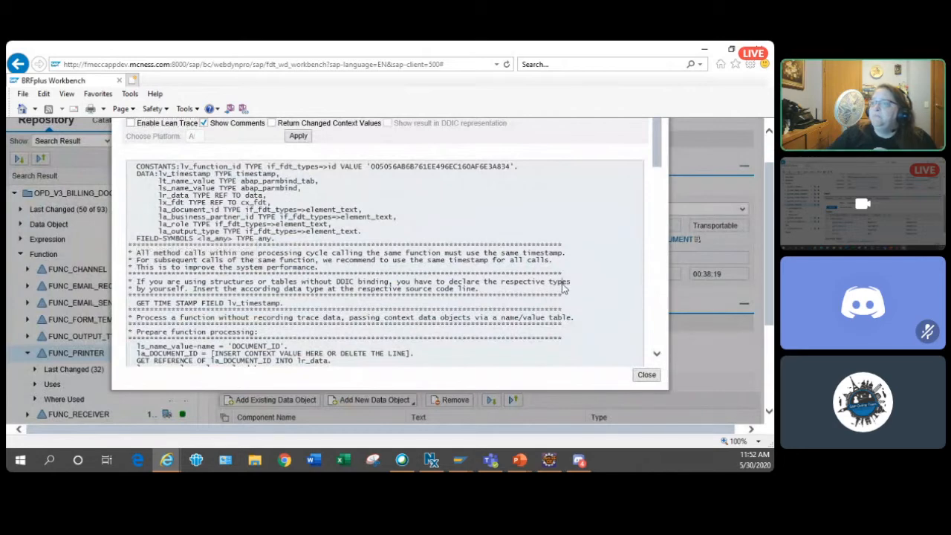
scroll(563, 289, down, 10)
scroll(563, 290, down, 2)
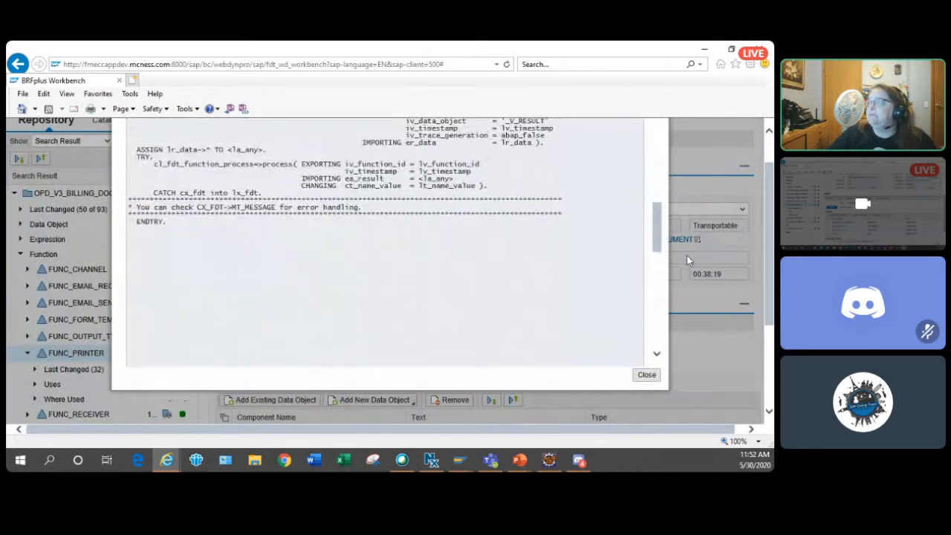
- Close the code template, collapse FUNC_PRINTER in the repository tree, and open the GET_APPL_DATA rule
click(647, 376)
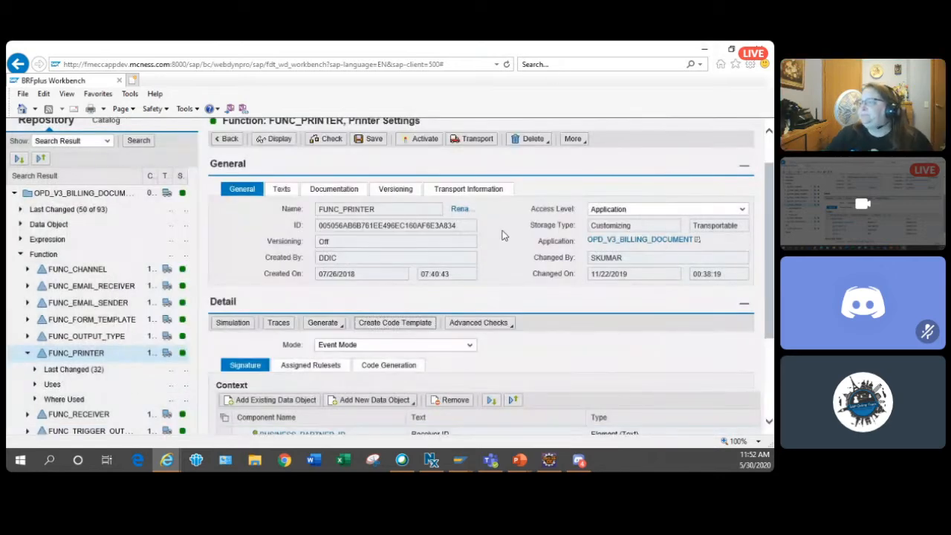
scroll(531, 234, down, 3)
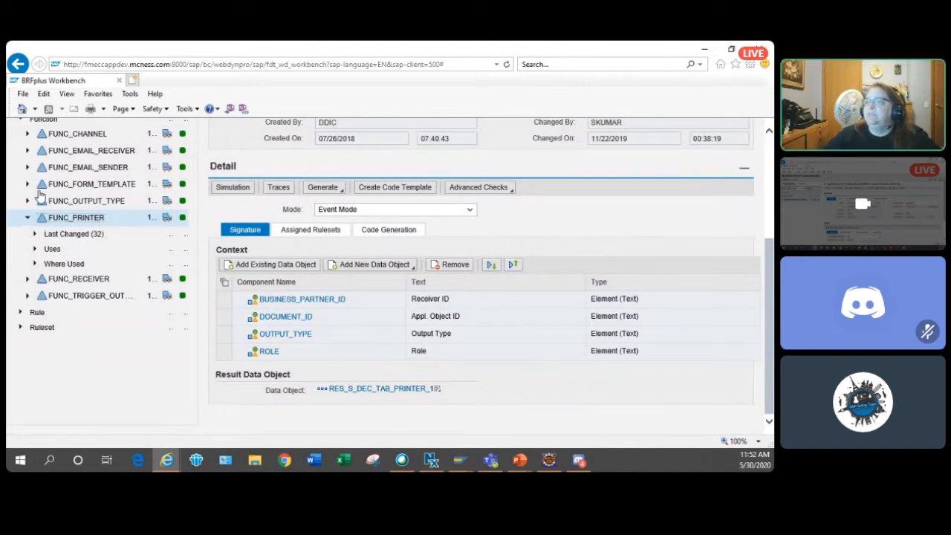
click(26, 217)
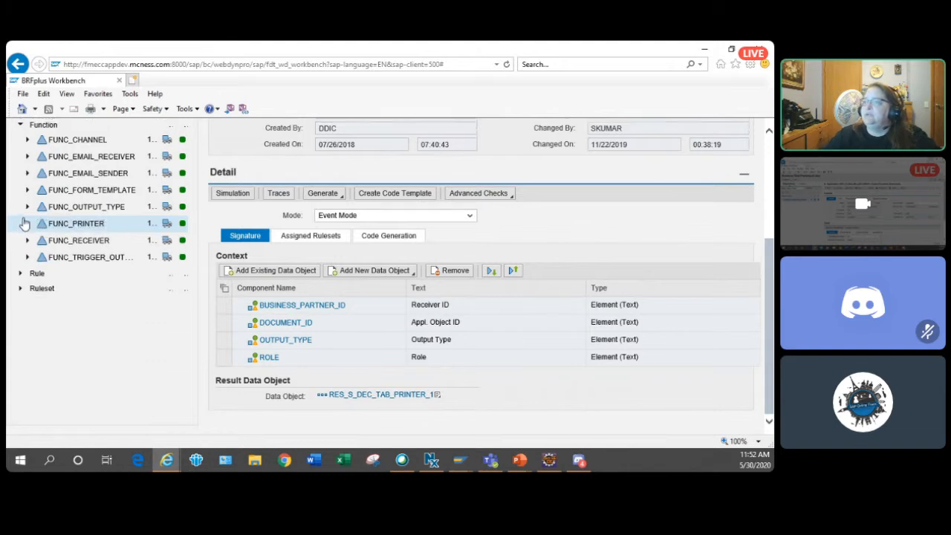
click(21, 273)
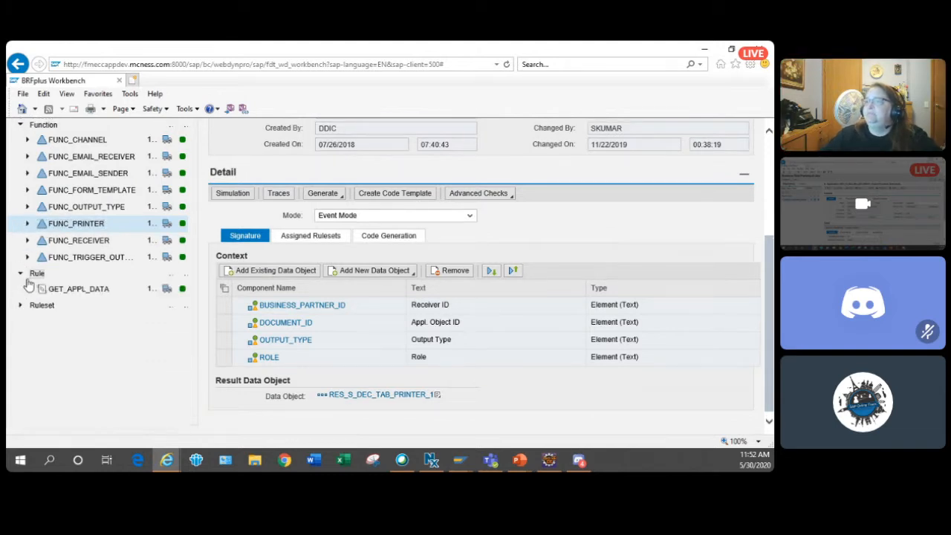
click(103, 294)
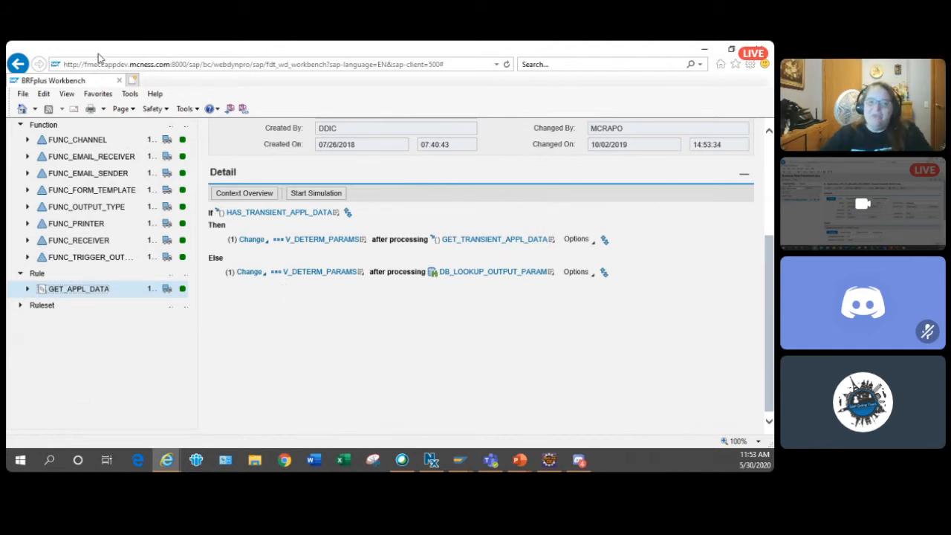
- Open the rule's HAS_TRANSIENT_APPL_DATA condition and examine its method call, mapped parameters and exception handling
click(278, 213)
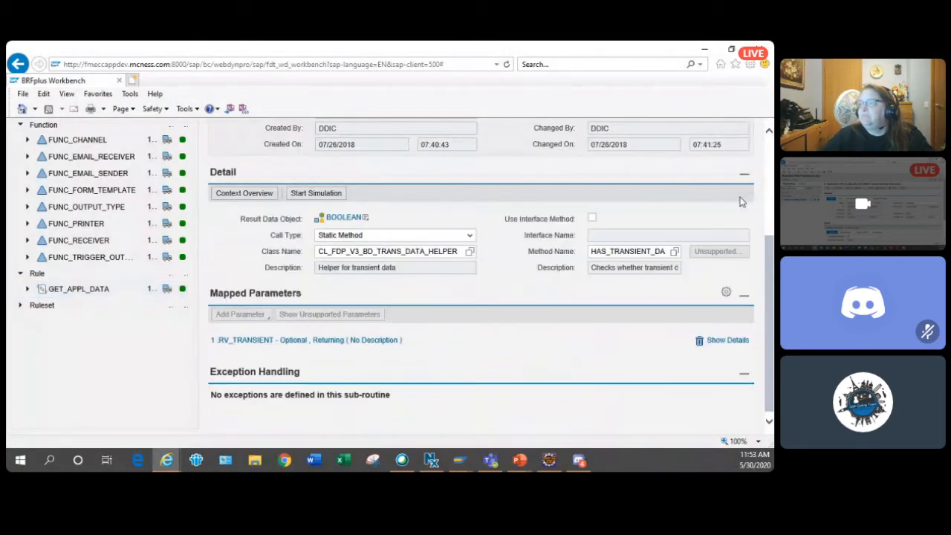
scroll(529, 277, down, 1)
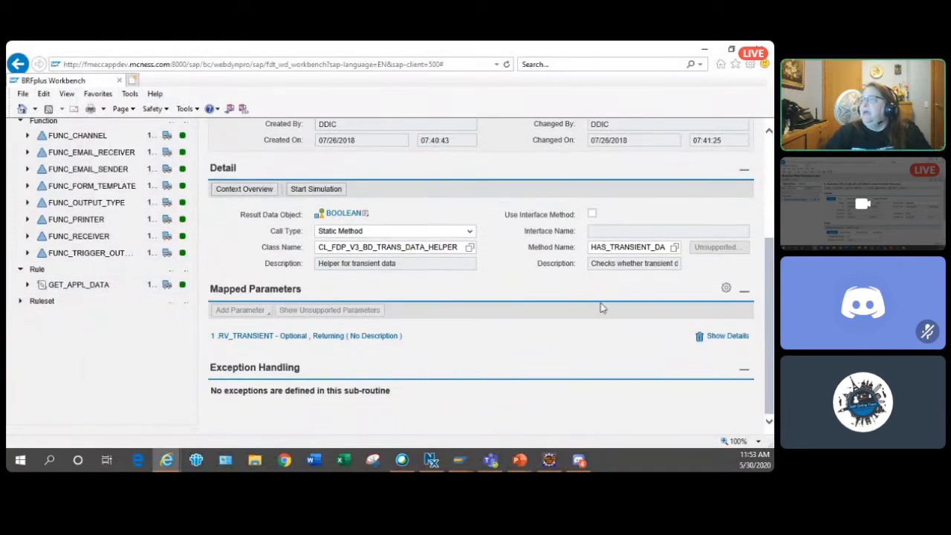
scroll(489, 333, up, 1)
scroll(489, 333, down, 1)
scroll(489, 330, up, 1)
scroll(487, 330, down, 1)
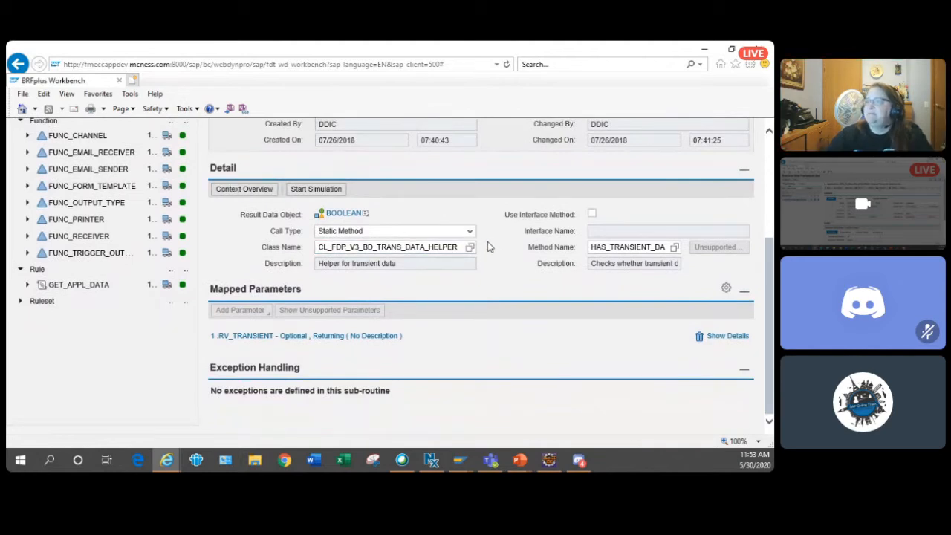
- Return to the GET_APPL_DATA rule, open its V_DETERM_PARAMS structure and review the data binding and component list
click(104, 288)
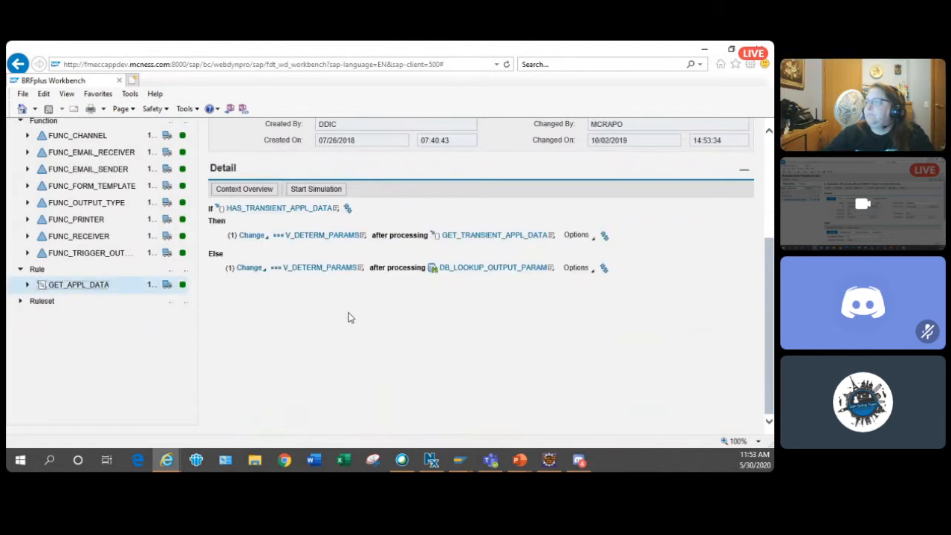
click(343, 236)
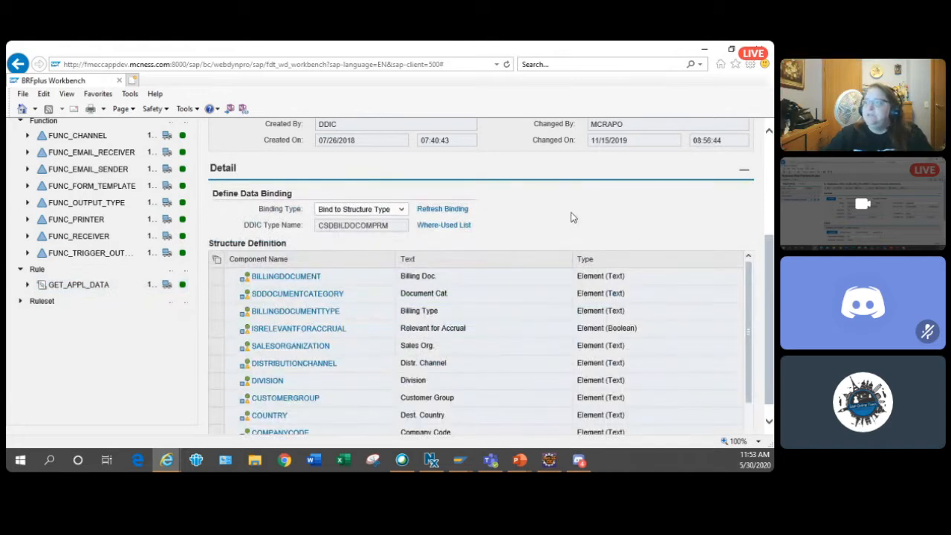
scroll(571, 217, down, 1)
scroll(568, 226, up, 2)
scroll(558, 269, down, 3)
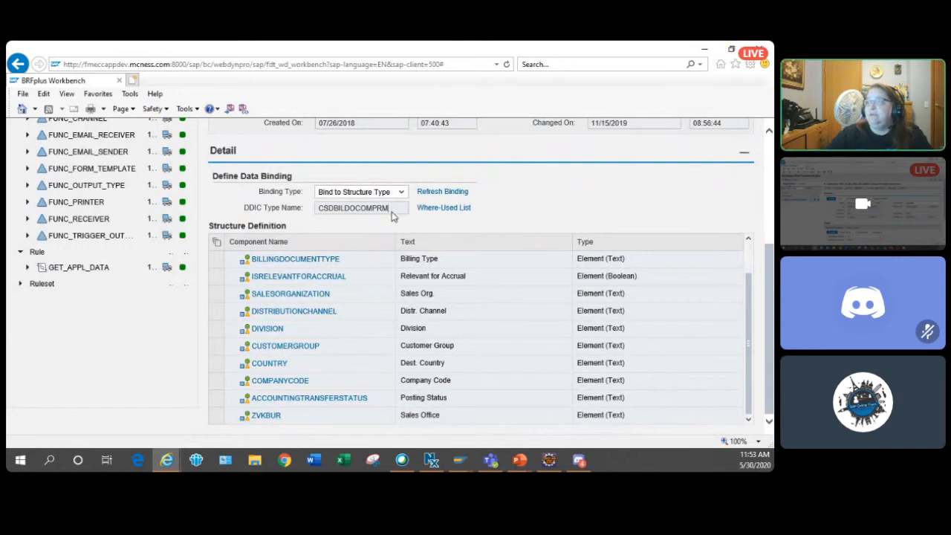
- Switch to the SAP GUI Dictionary: Display View window and check the SQL view name and the DDL source
click(459, 462)
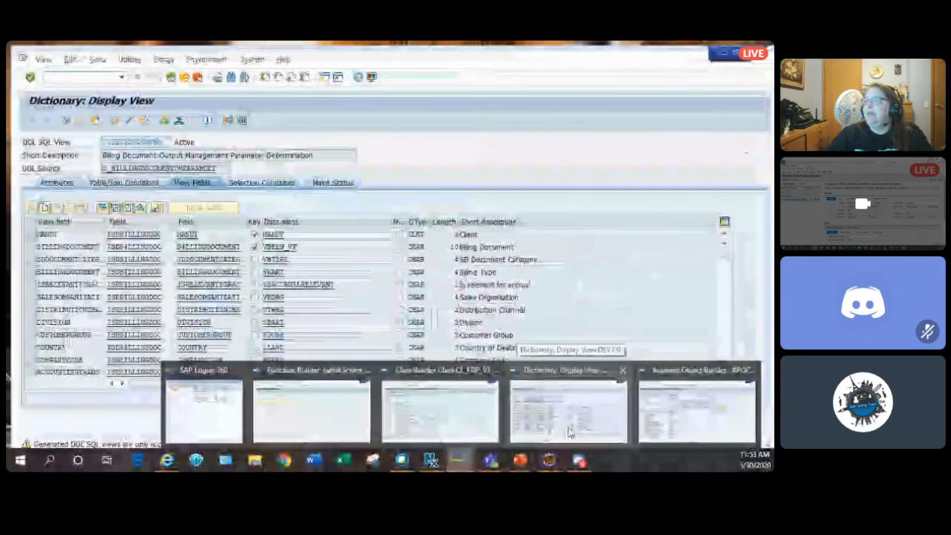
click(569, 429)
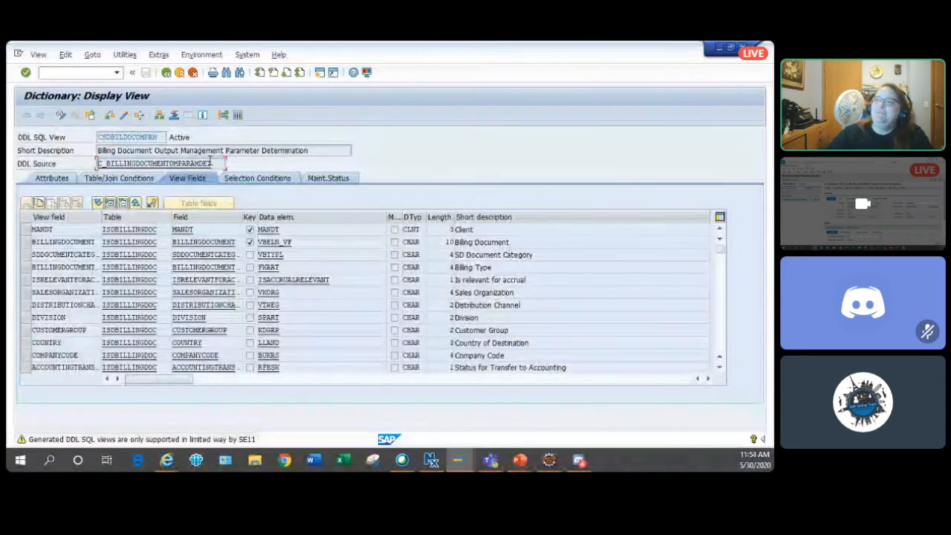
click(102, 134)
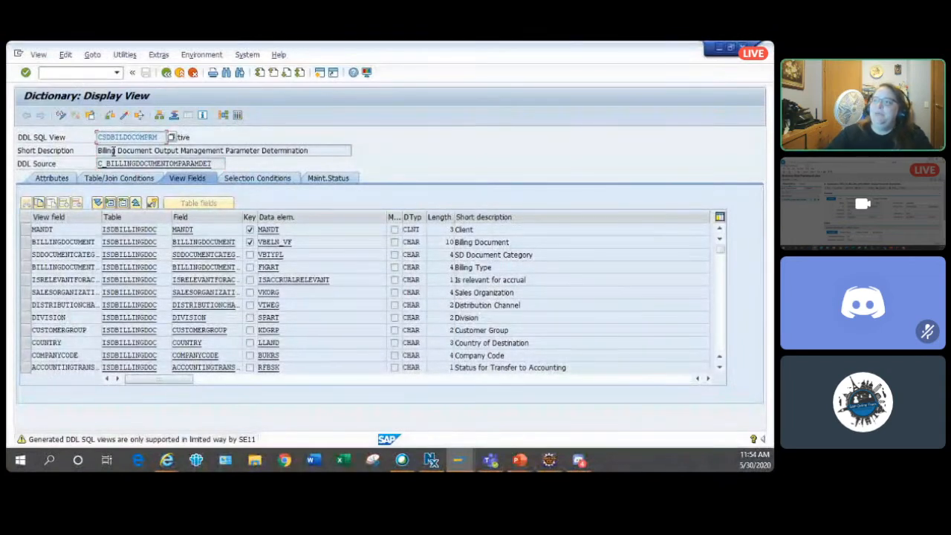
click(119, 163)
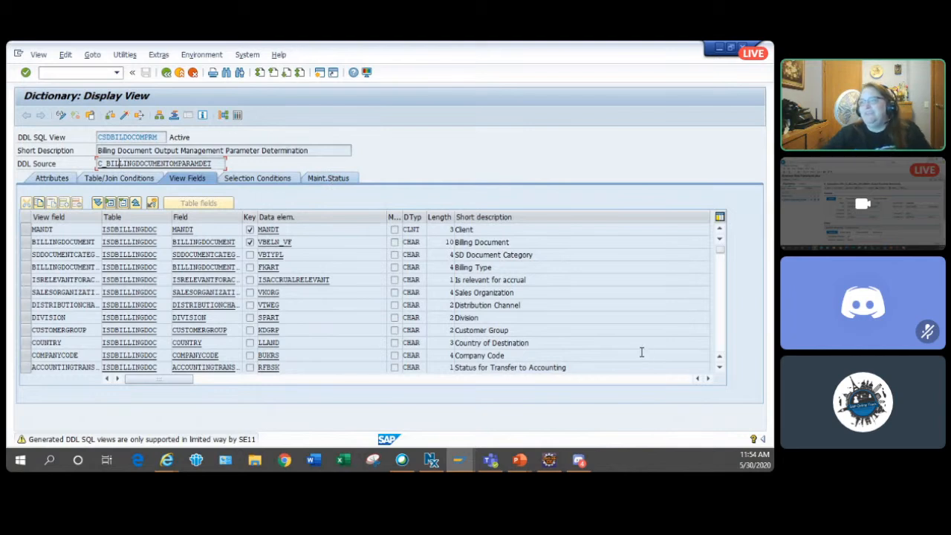
- Switch to Eclipse and examine how ZCDS_ADD_FIELD_BILL extends the C_BillingDocumentOMParamDet view with the zvkbur field
click(548, 460)
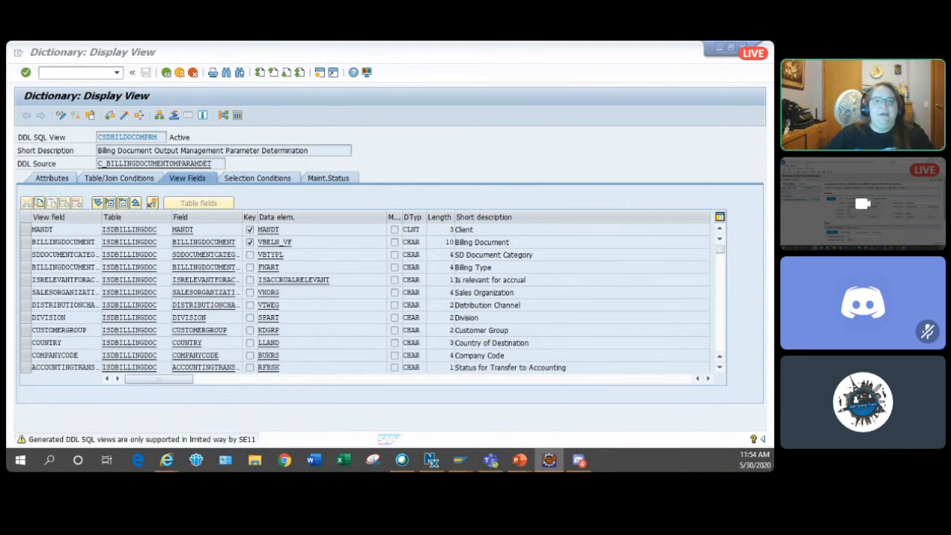
drag(551, 177, 465, 80)
click(731, 82)
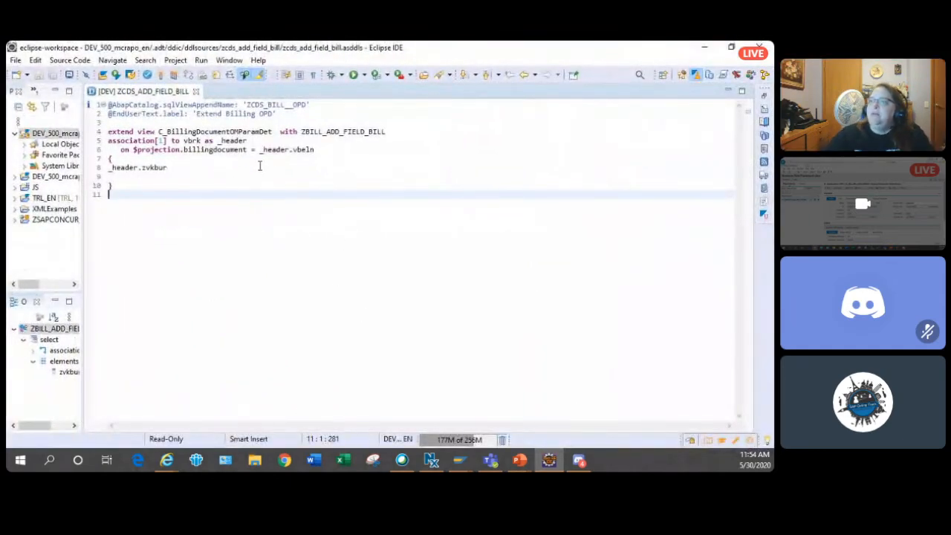
click(252, 132)
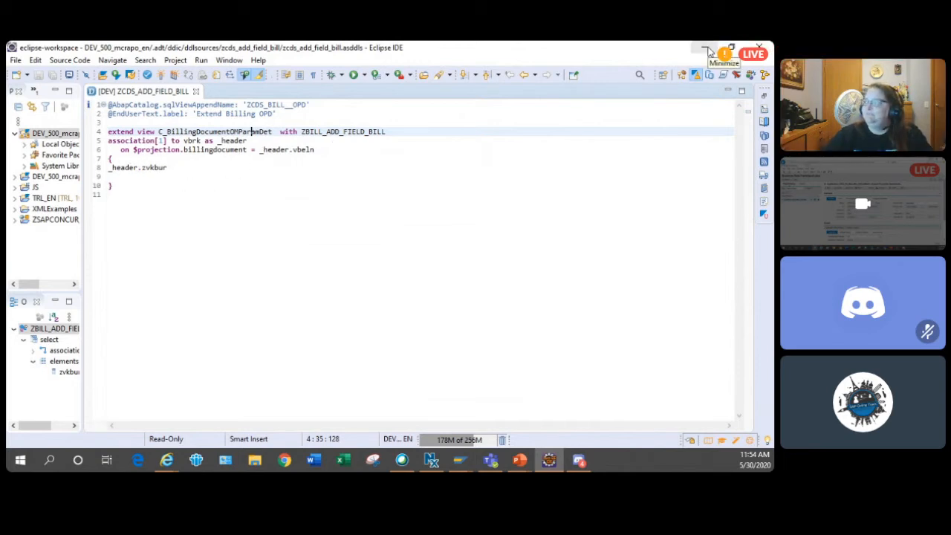
- Minimize Eclipse, check the appended ZVKBUR field in the Dictionary view, and return to the BRFplus Workbench
click(708, 49)
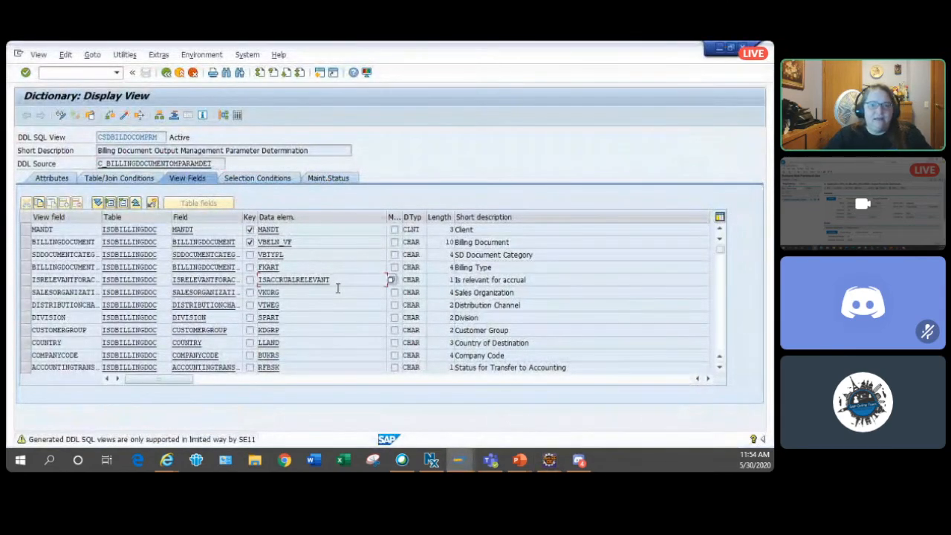
scroll(338, 288, down, 1)
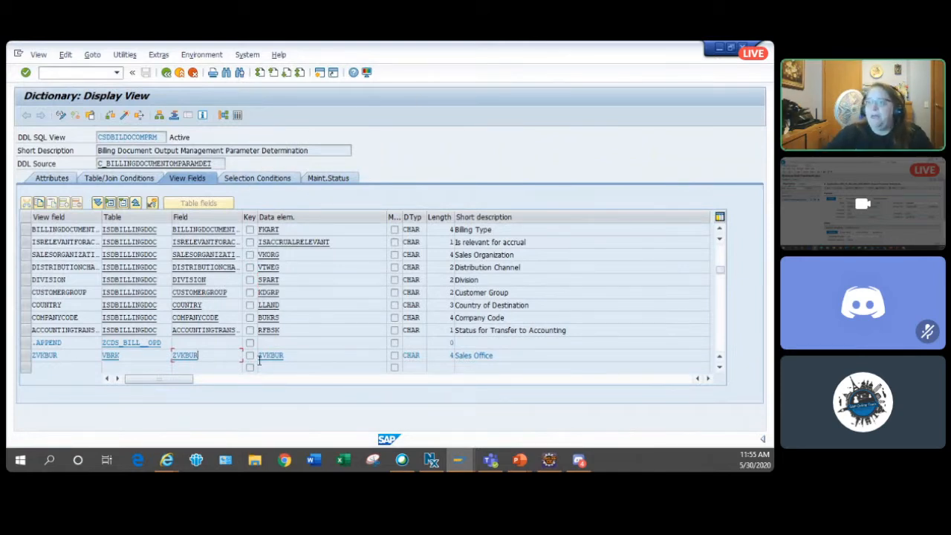
click(718, 49)
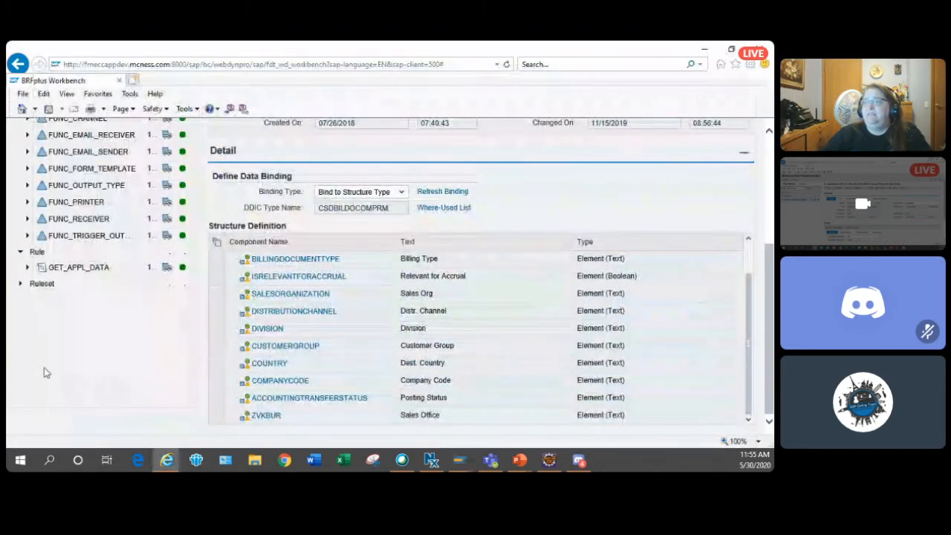
- Collapse the Function node in the repository tree and expand Data Object down to its Element list
scroll(148, 346, up, 3)
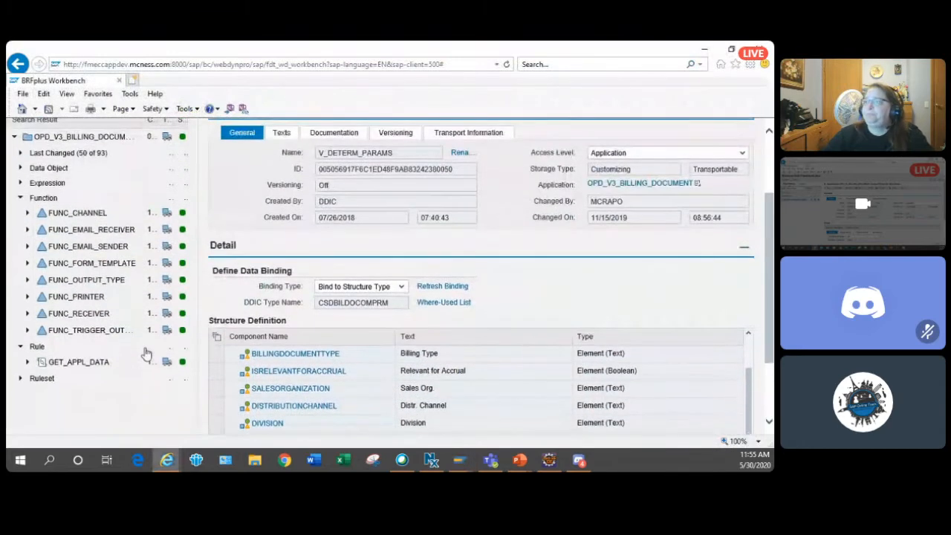
scroll(148, 354, up, 3)
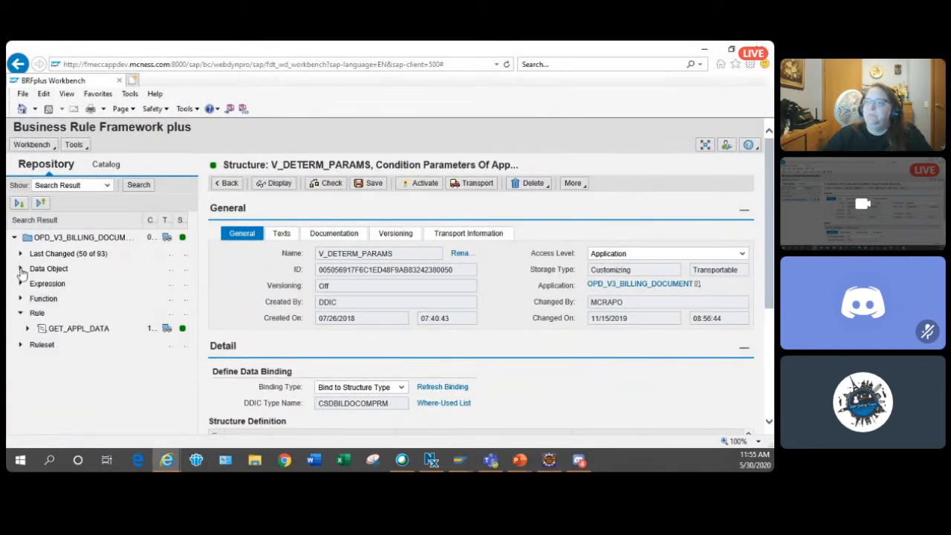
click(21, 270)
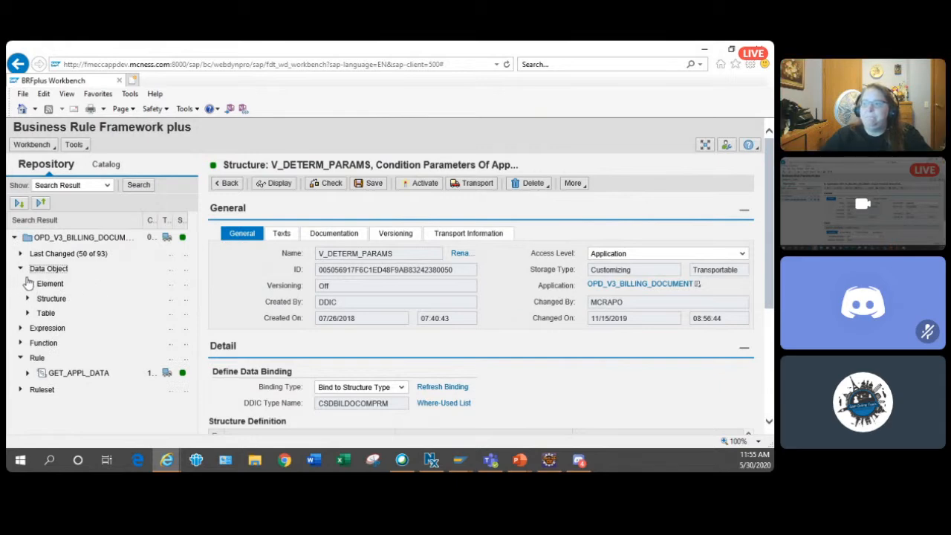
click(28, 283)
click(27, 283)
scroll(84, 287, down, 5)
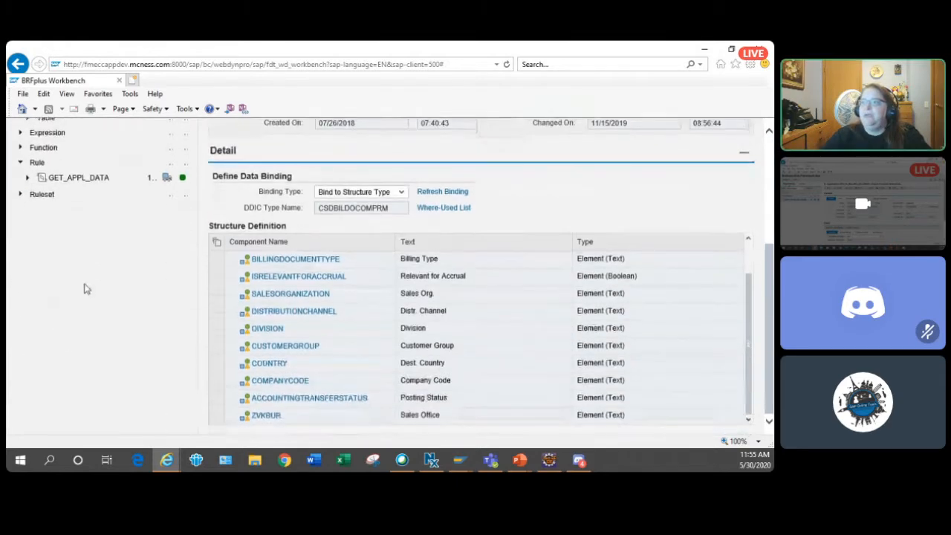
scroll(85, 286, up, 3)
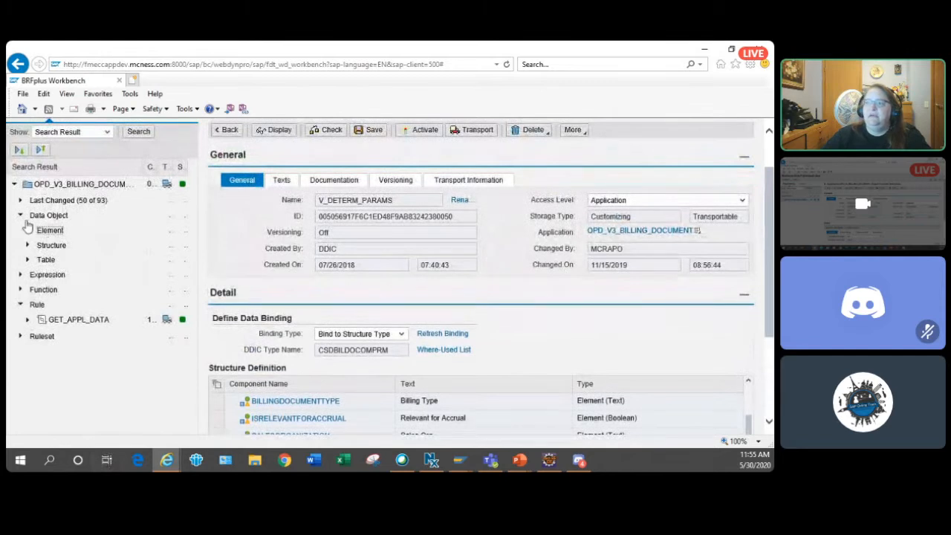
click(29, 231)
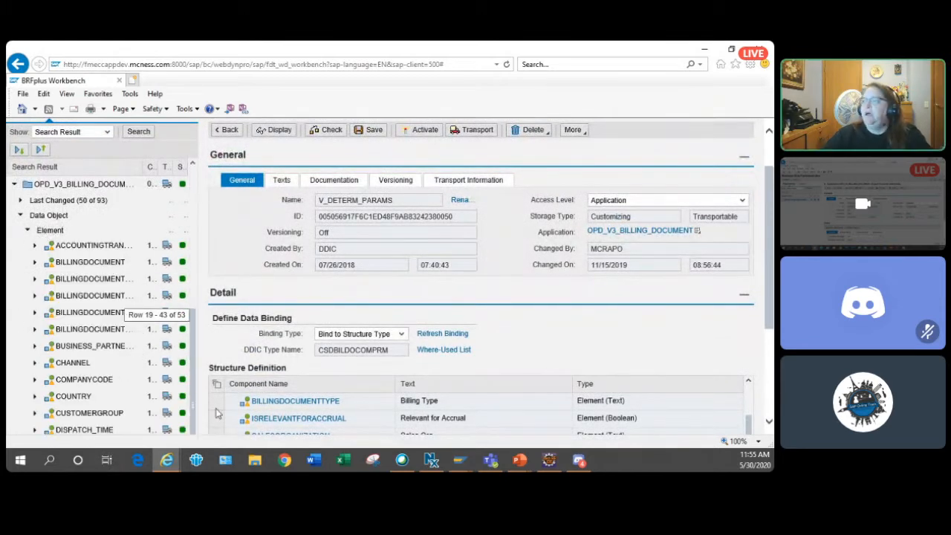
- Open the second ZVKBUR element at the end of the Element list and examine its DDIC binding and element properties
drag(771, 288, 771, 347)
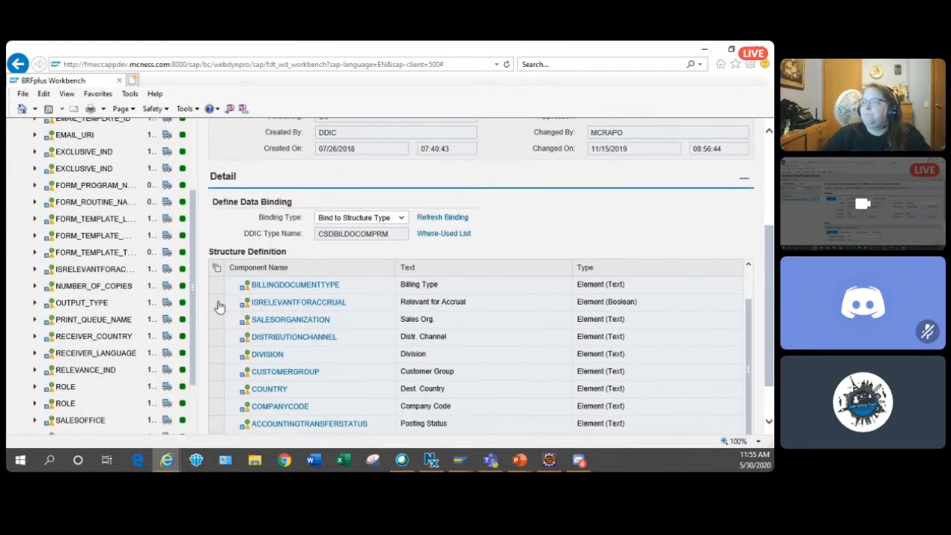
drag(195, 303, 181, 418)
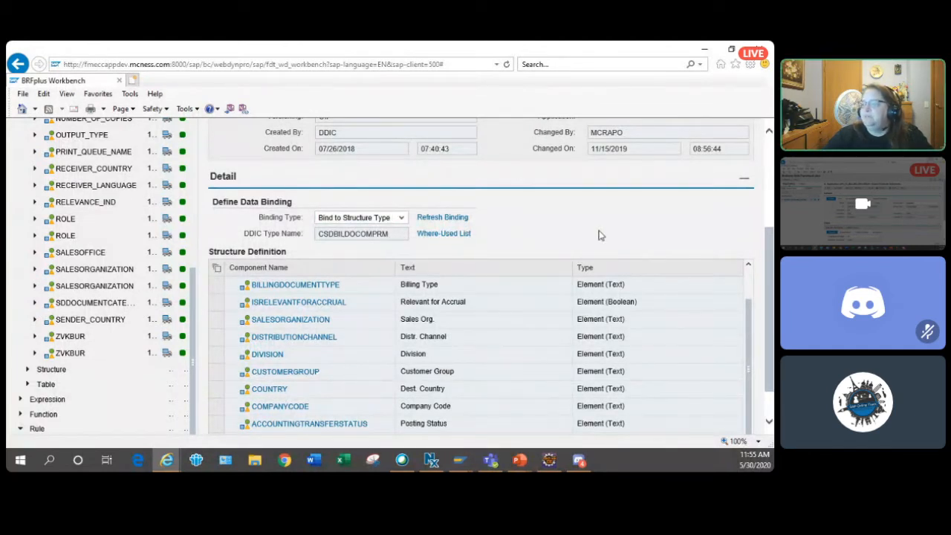
scroll(598, 234, down, 2)
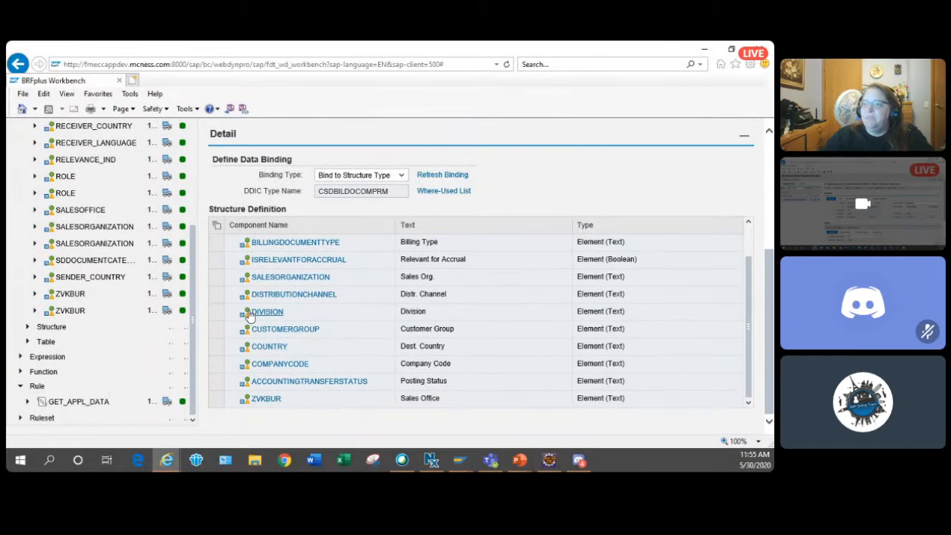
click(72, 310)
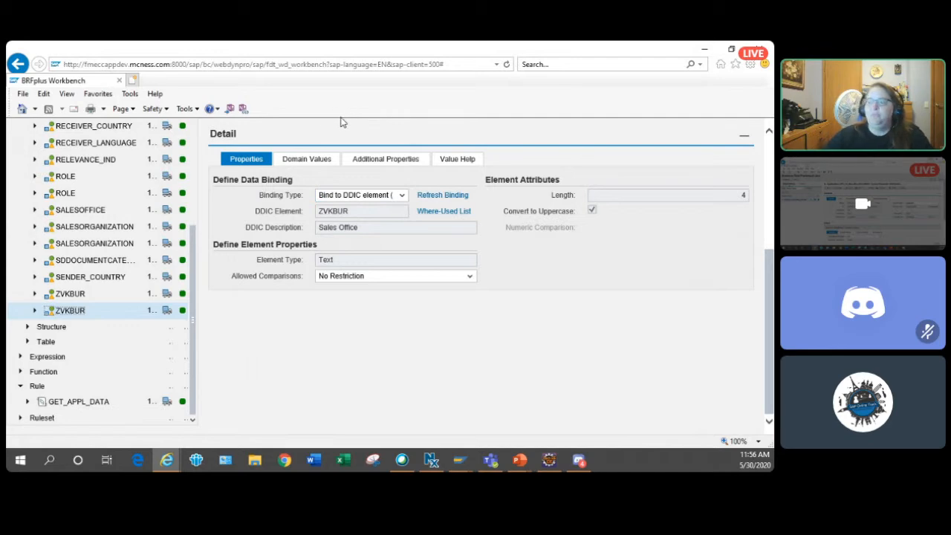
scroll(360, 213, up, 4)
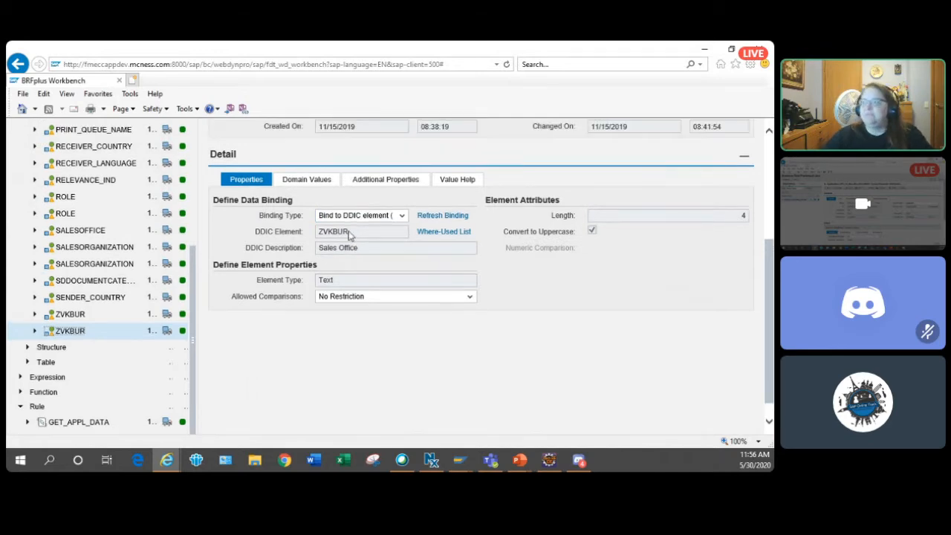
scroll(321, 260, down, 4)
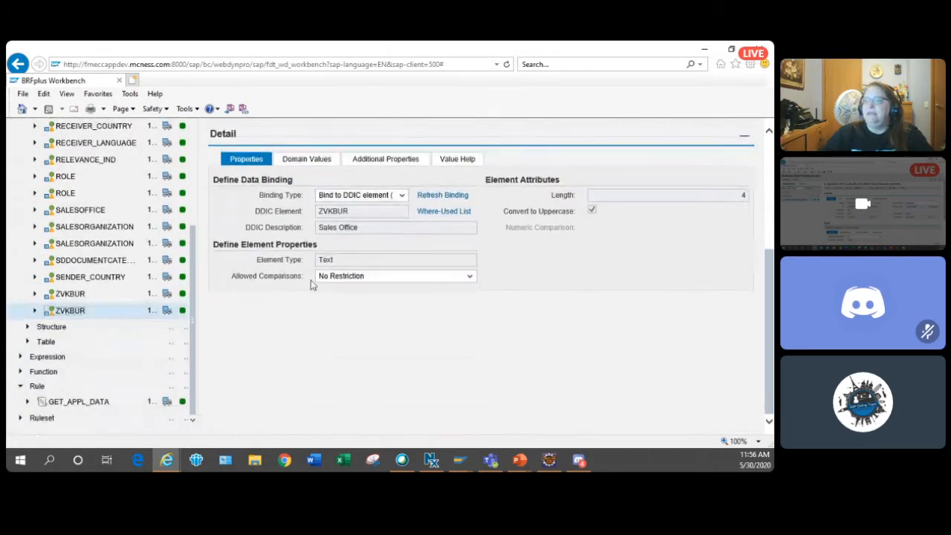
- Expand the Function node, open FUNC_PRINTER and examine its context signature and result data object
click(22, 371)
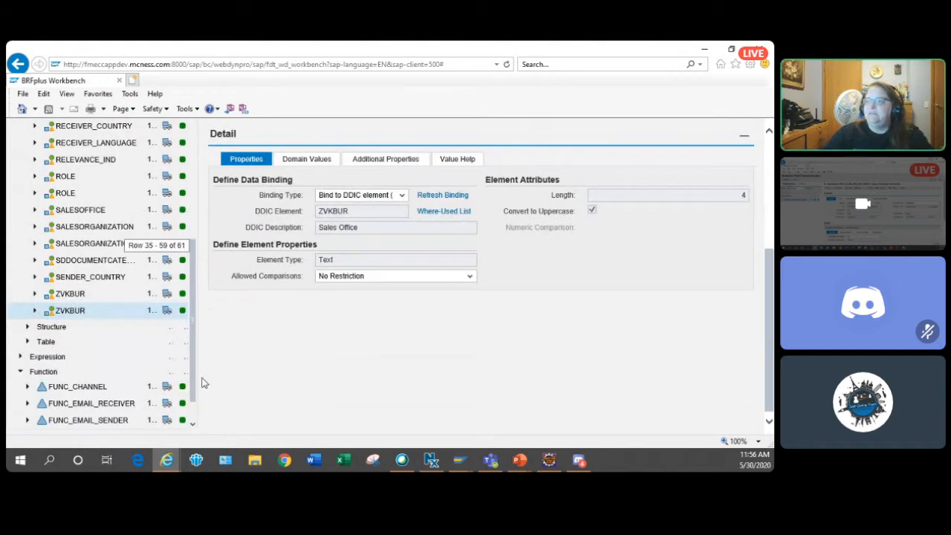
scroll(187, 373, down, 3)
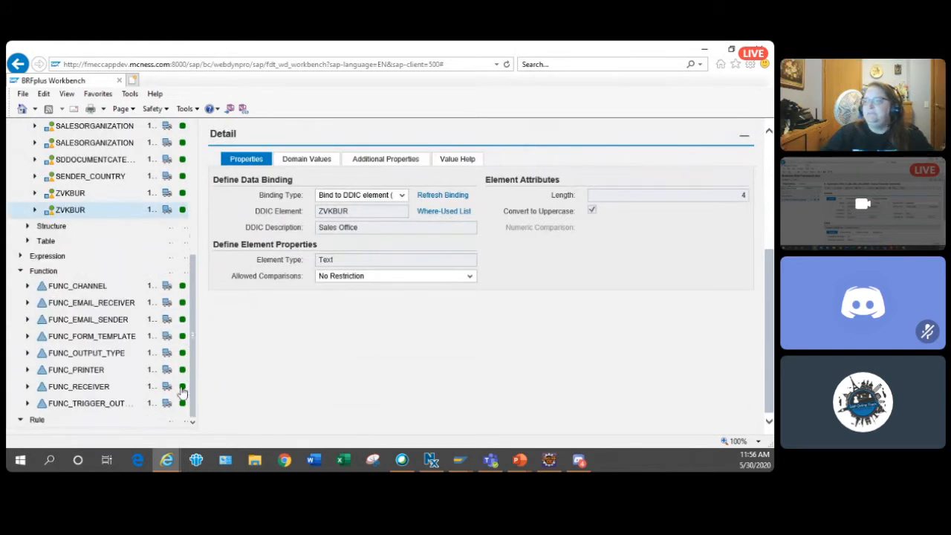
scroll(79, 367, down, 1)
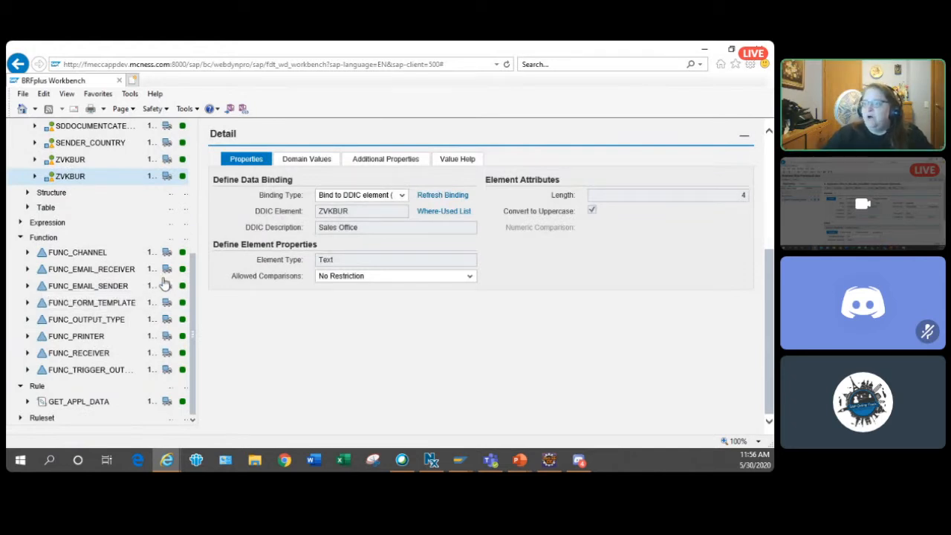
click(77, 336)
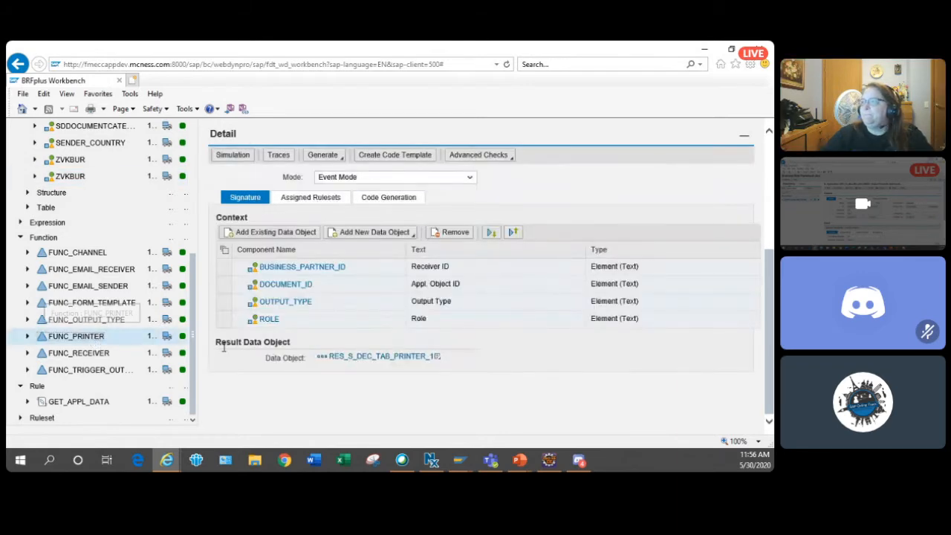
scroll(227, 348, down, 1)
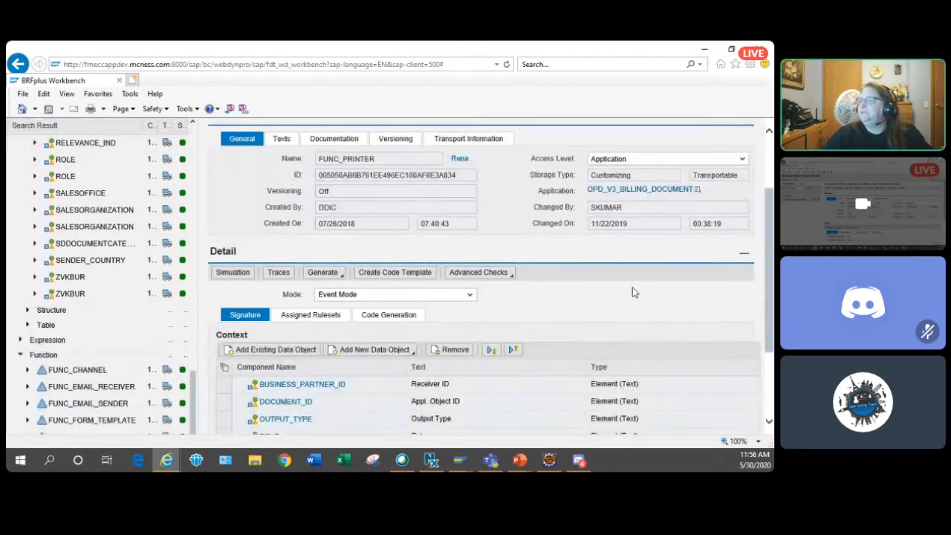
scroll(204, 411, down, 2)
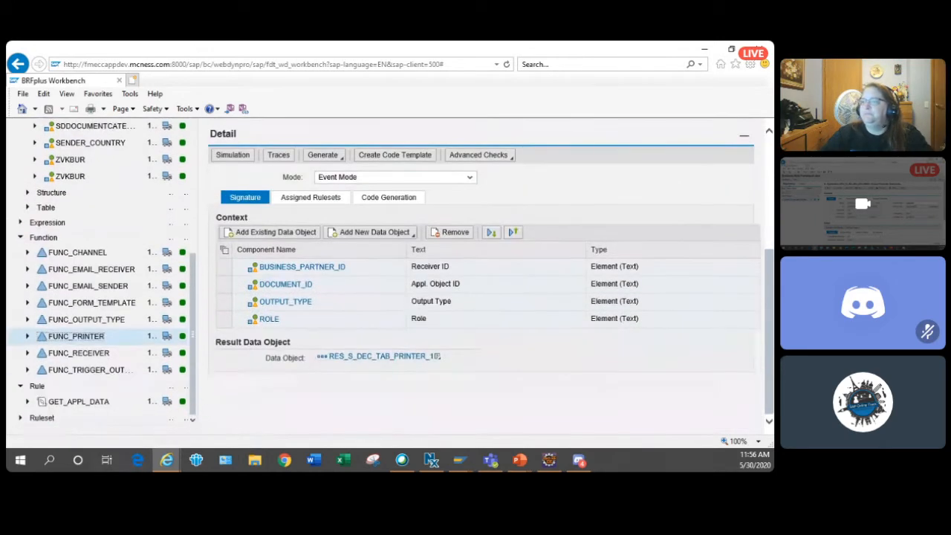
click(27, 336)
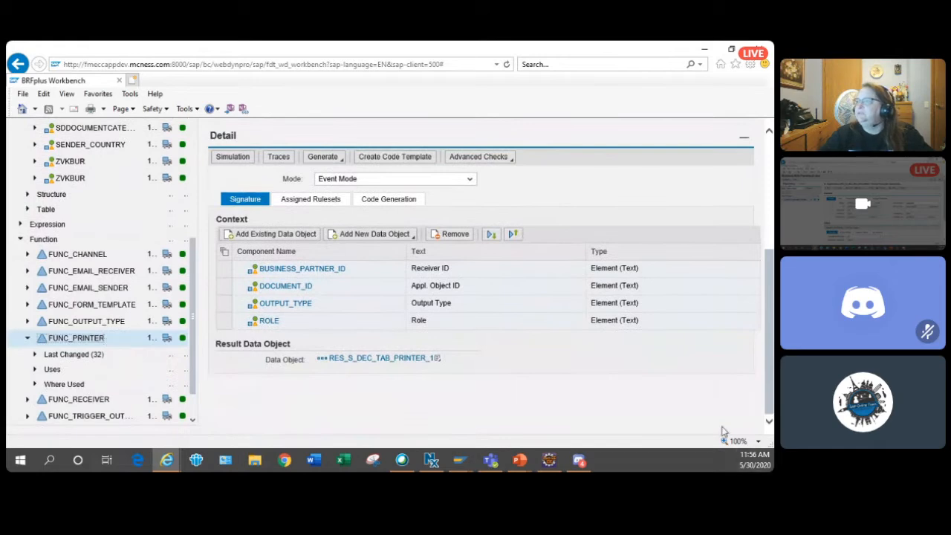
scroll(576, 394, up, 4)
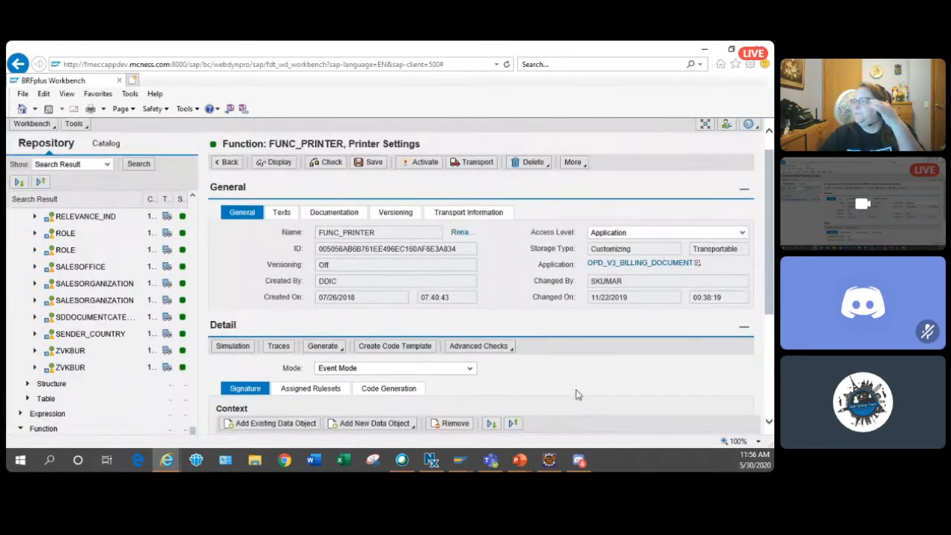
scroll(545, 402, down, 3)
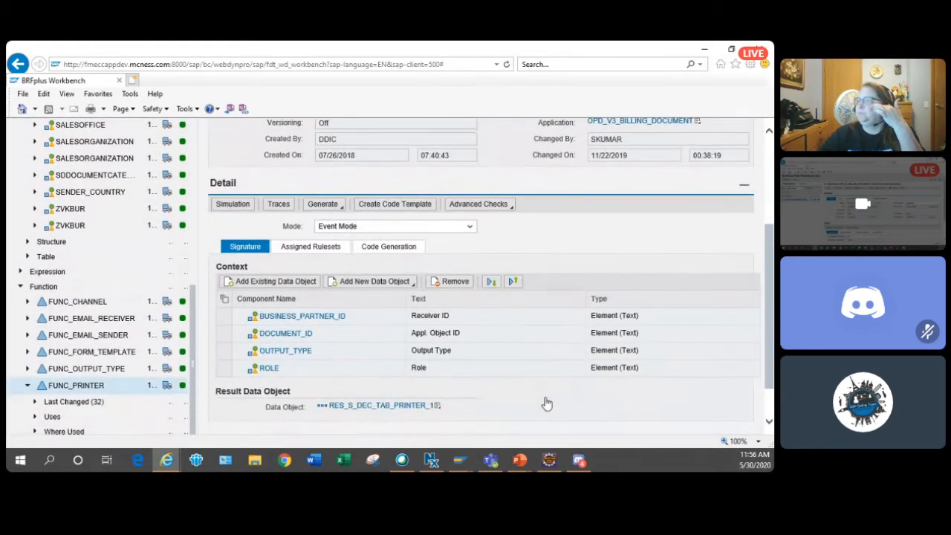
scroll(520, 401, down, 1)
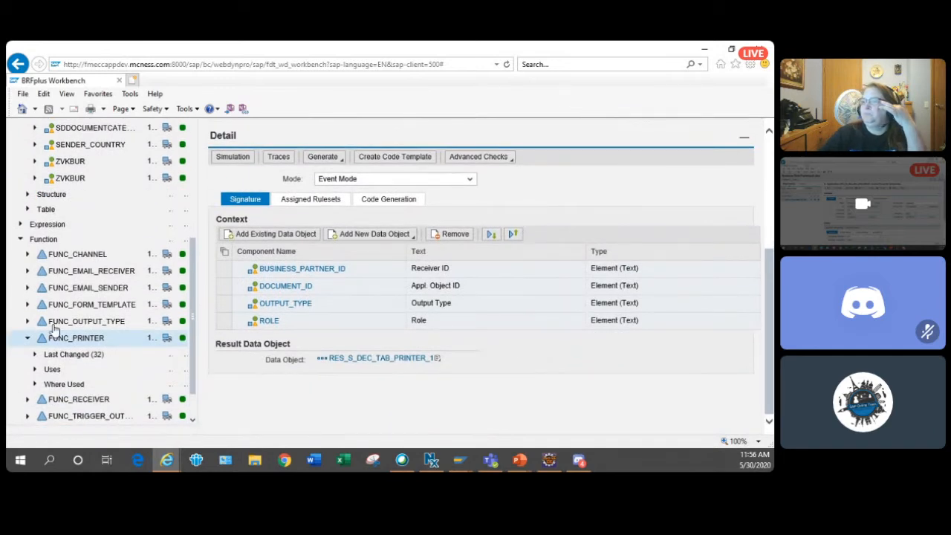
- Open the GET_APPL_DATA rule in the repository tree and examine its If/Then/Else logic
drag(193, 353, 181, 427)
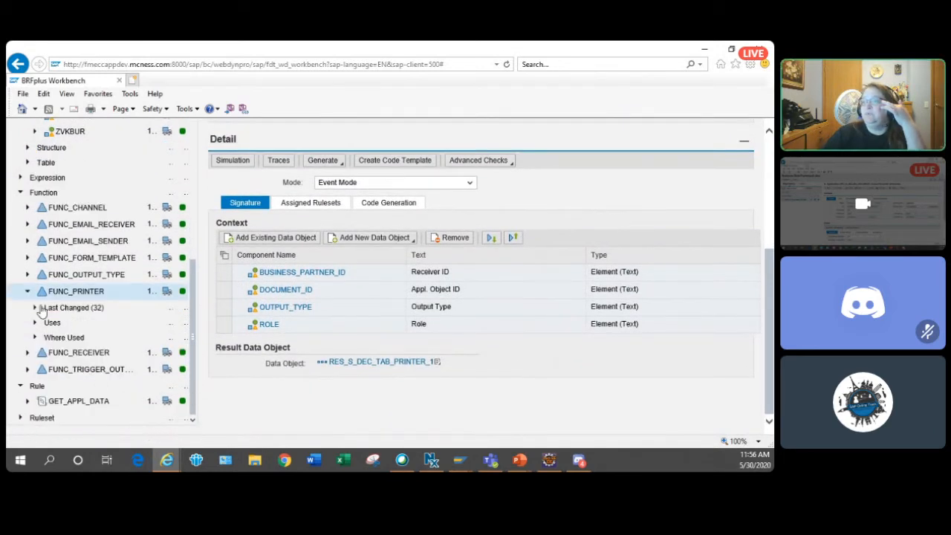
click(28, 400)
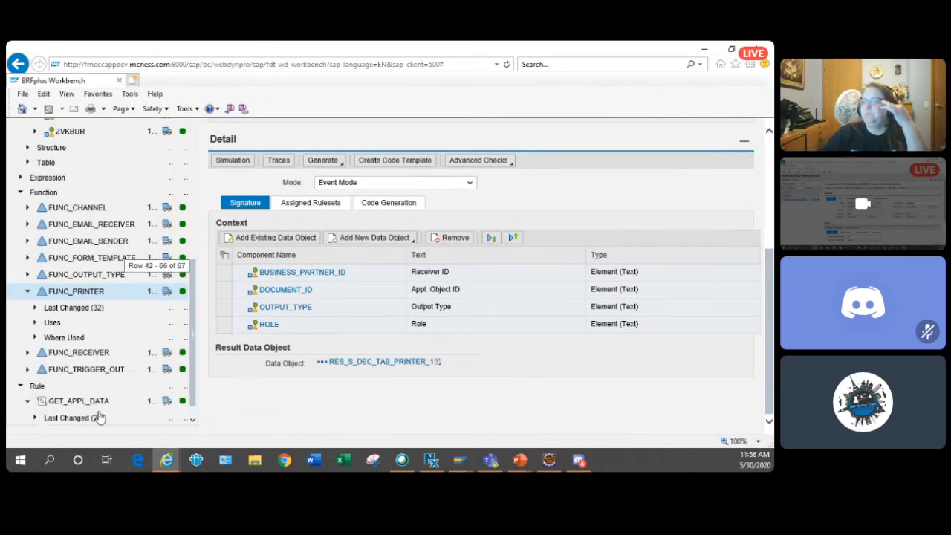
scroll(98, 405, down, 1)
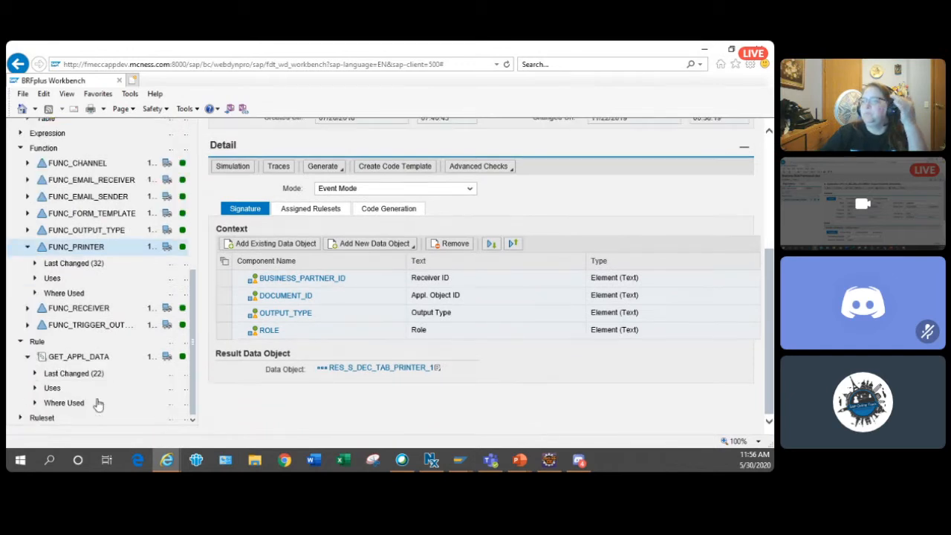
click(87, 358)
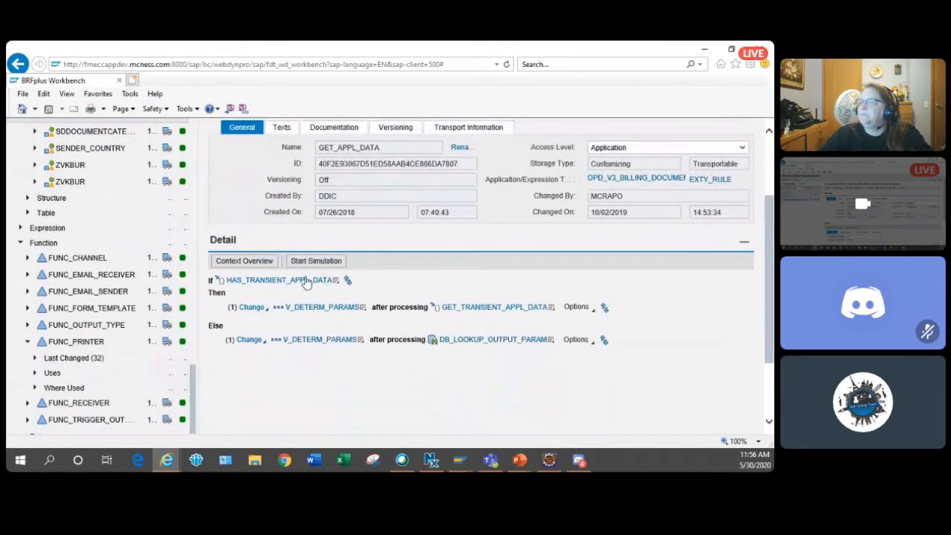
scroll(120, 383, down, 2)
drag(193, 394, 215, 333)
scroll(438, 376, up, 1)
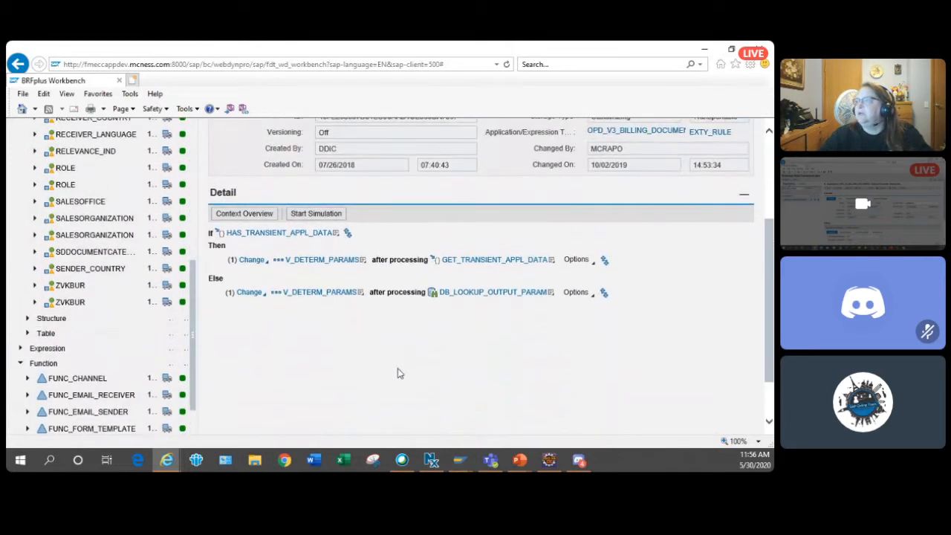
- Check the class and method called by HAS_TRANSIENT_APPL_DATA, and switch to the Class Builder window for CL_FDP_V3_BD_TRANS_DATA_HELPER
click(313, 234)
click(316, 271)
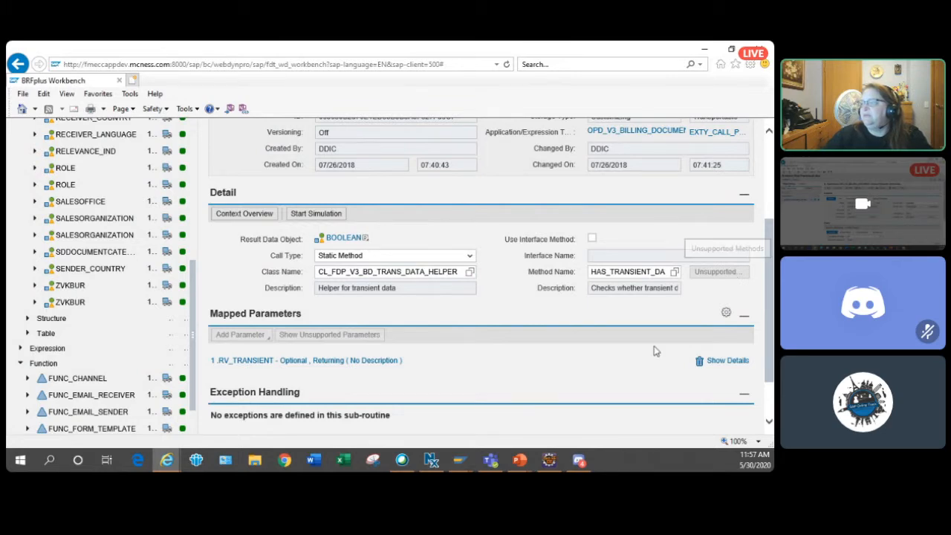
click(466, 468)
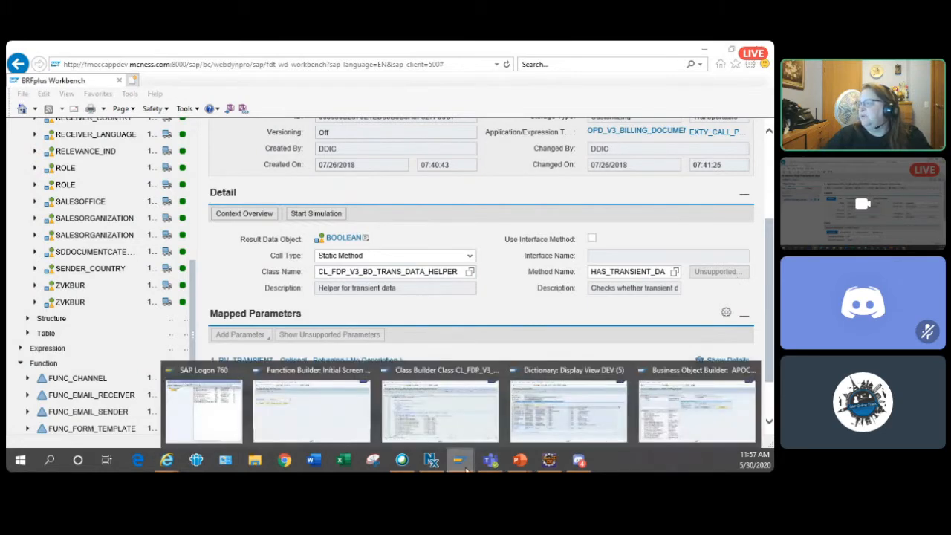
mouse_move(540, 434)
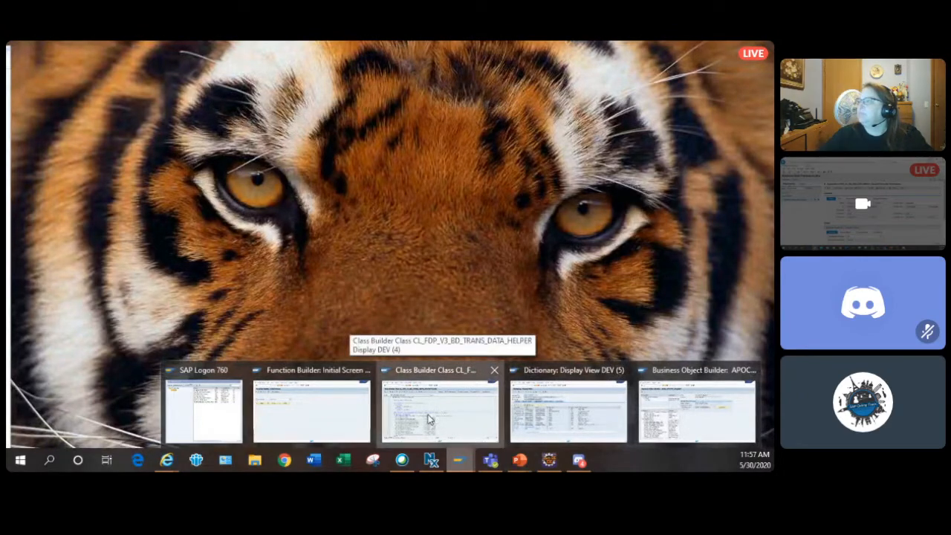
click(427, 419)
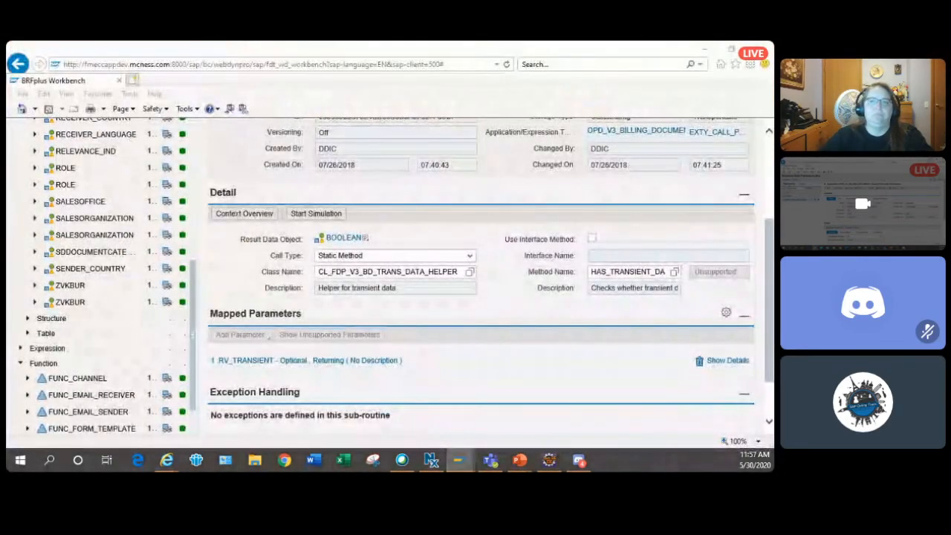
drag(94, 67, 438, 49)
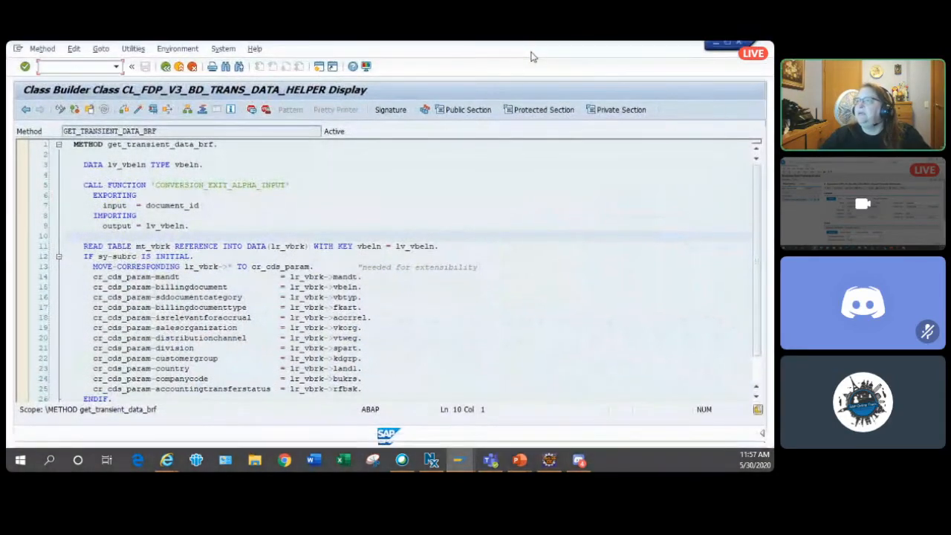
- Return to the class's method list, reopen GET_TRANSIENT_DATA_BRF and examine how its source fills cr_cds_param from lr_vbrk
click(169, 74)
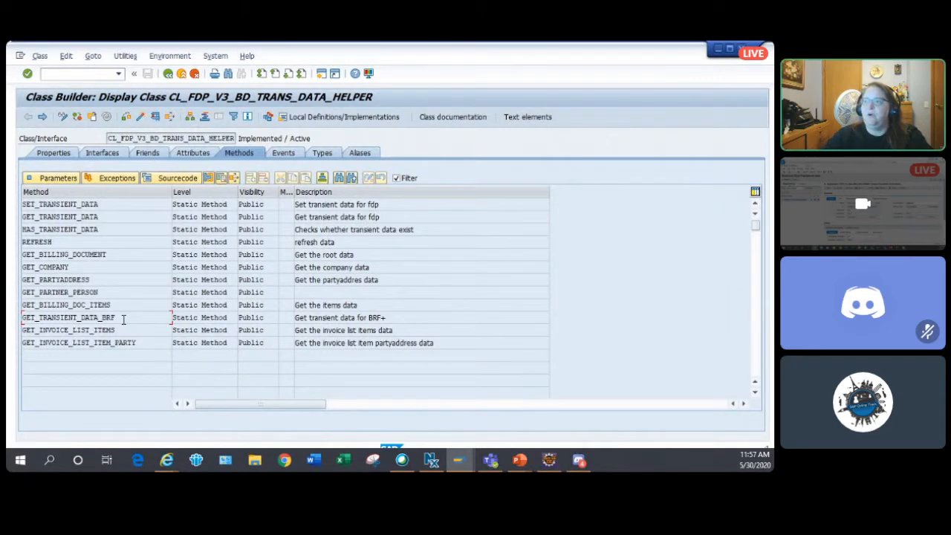
double_click(122, 319)
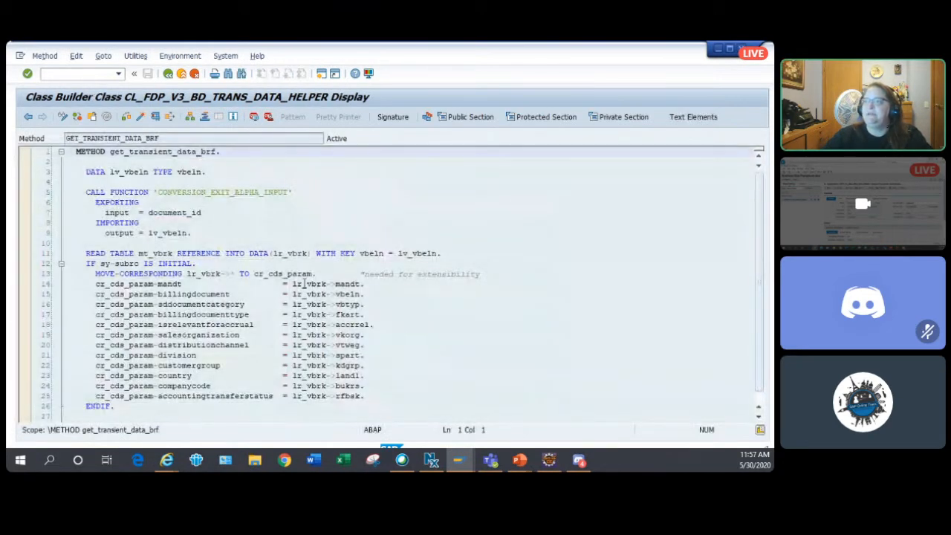
scroll(300, 274, down, 1)
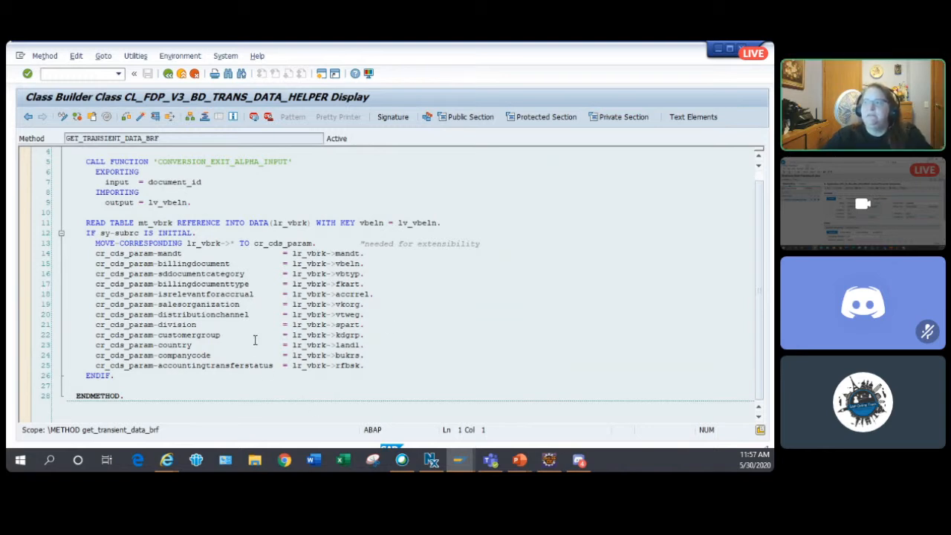
scroll(245, 371, up, 1)
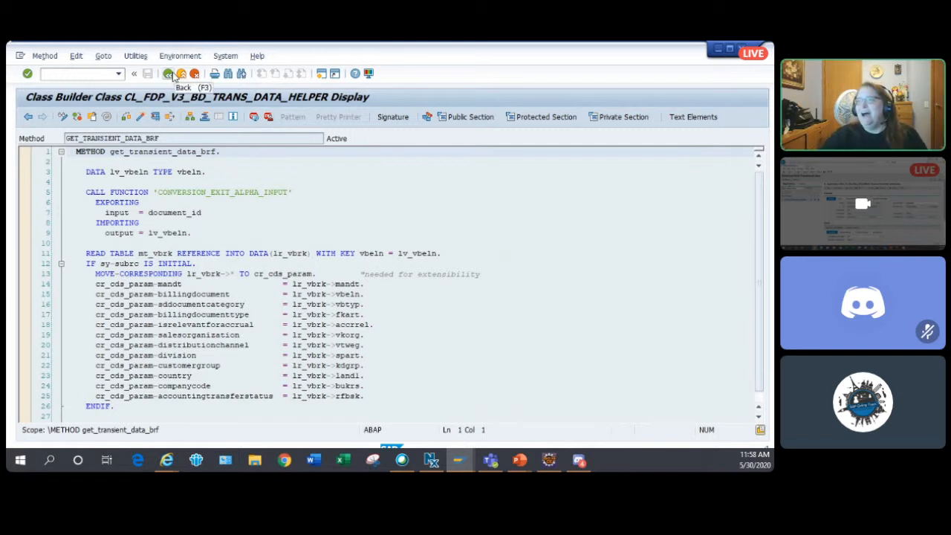
click(57, 73)
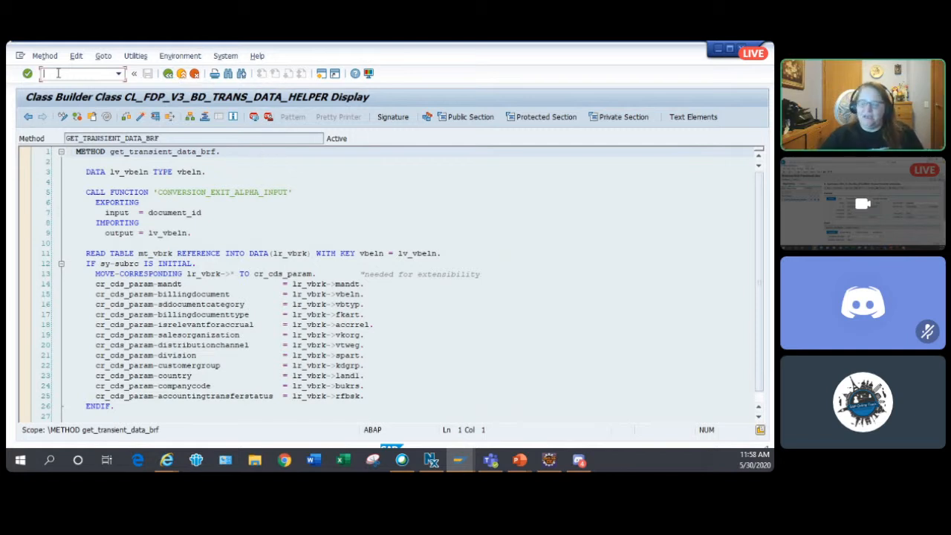
- Switch to the Business Object Builder window for APOC_OUTPUT_REQUEST and look through its actions and determinations
click(455, 461)
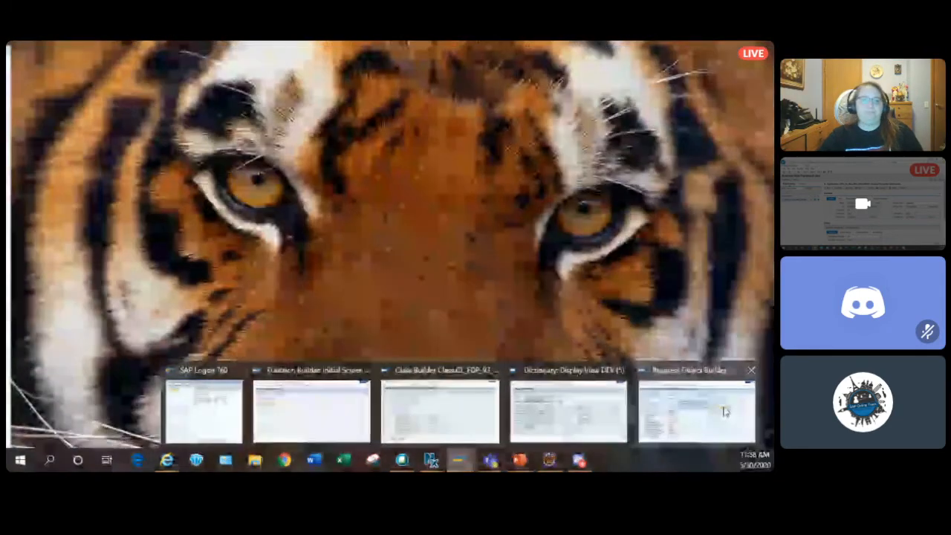
click(726, 411)
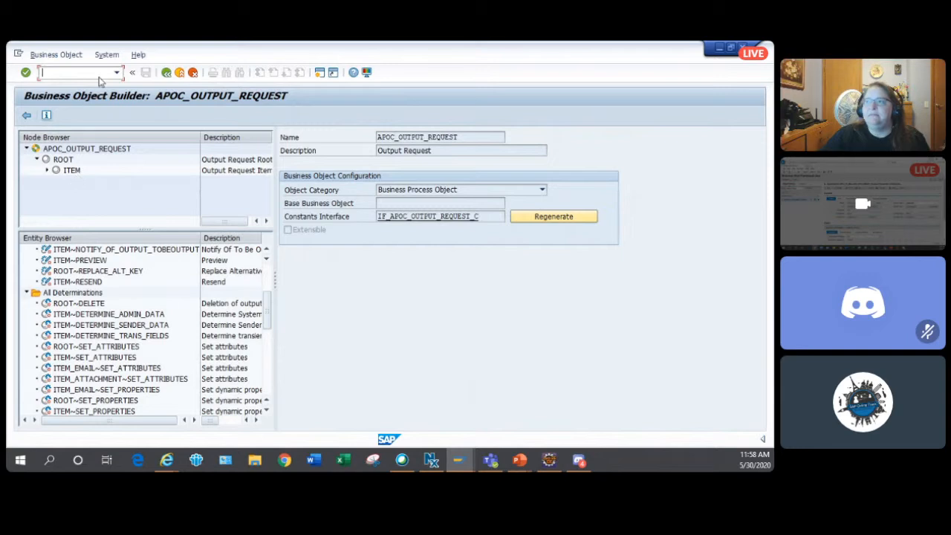
click(101, 151)
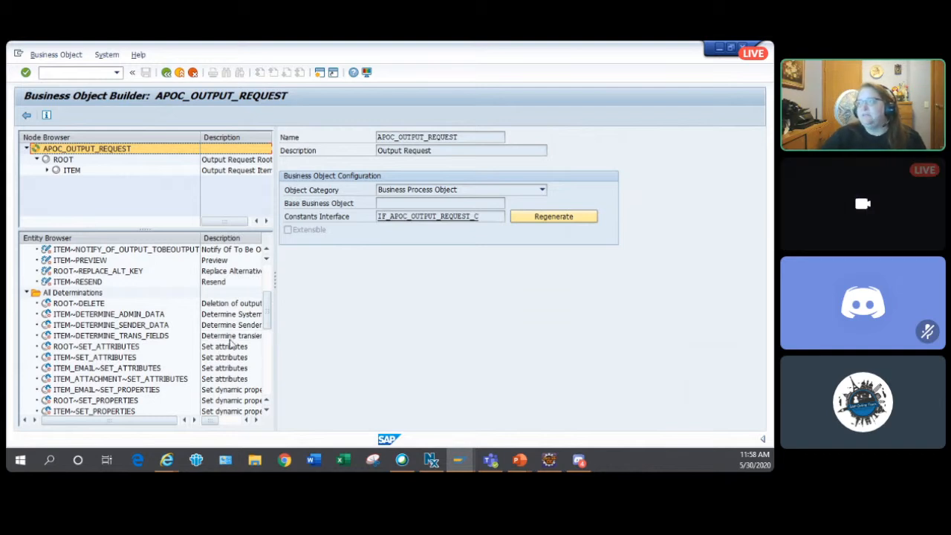
scroll(215, 309, down, 1)
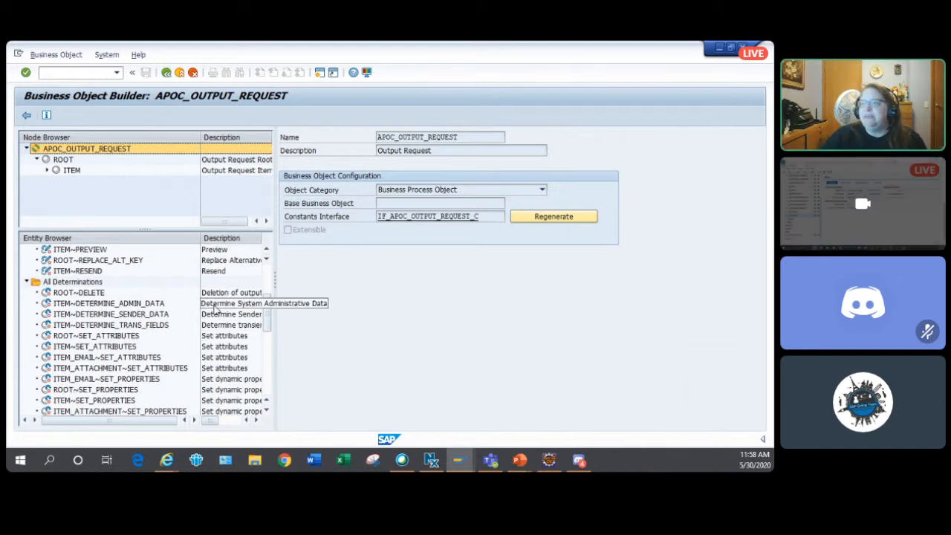
scroll(216, 309, up, 1)
scroll(215, 310, up, 5)
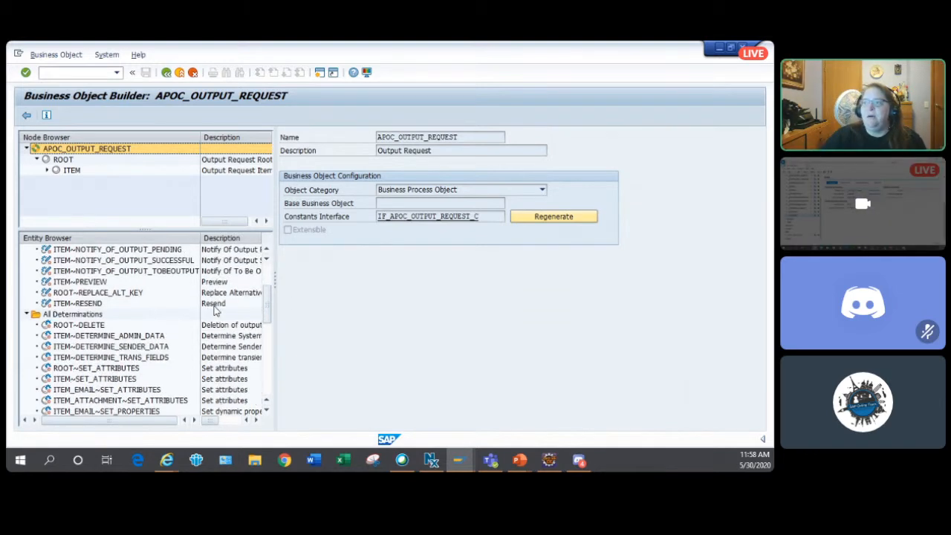
scroll(215, 310, up, 1)
scroll(213, 310, down, 1)
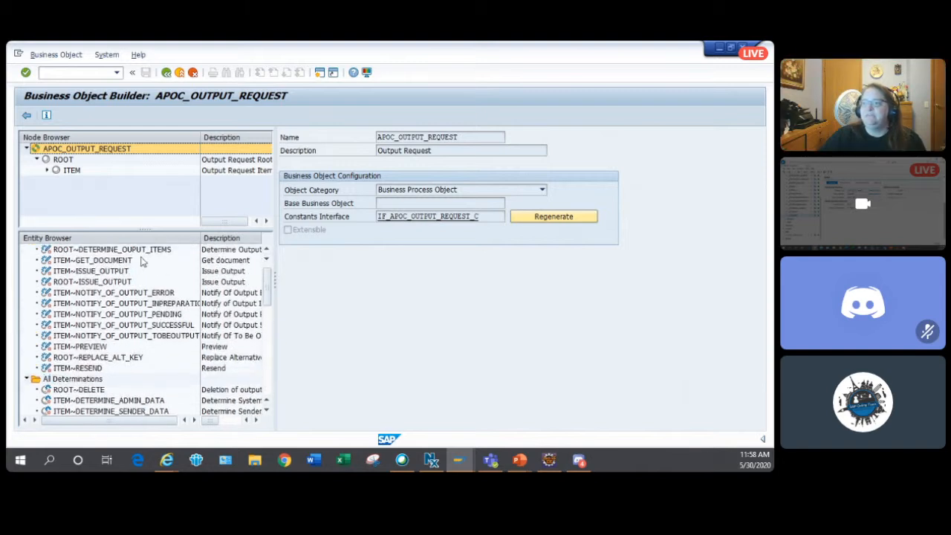
- Open the ROOT action DETERMINE_OUPUT_ITEMS and drill through its parameter structure to the table type of BRF_CONTEXT_PARAMETER
double_click(159, 250)
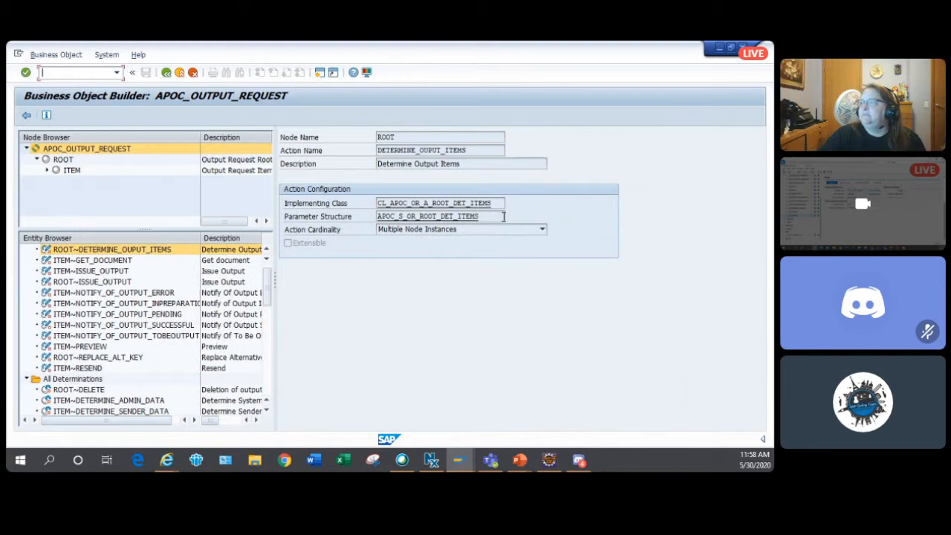
double_click(450, 221)
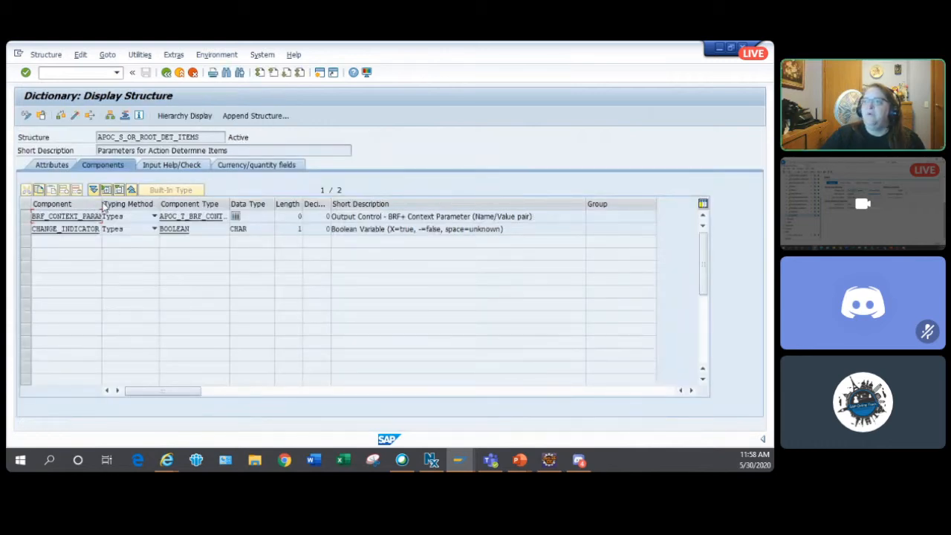
drag(99, 203, 178, 204)
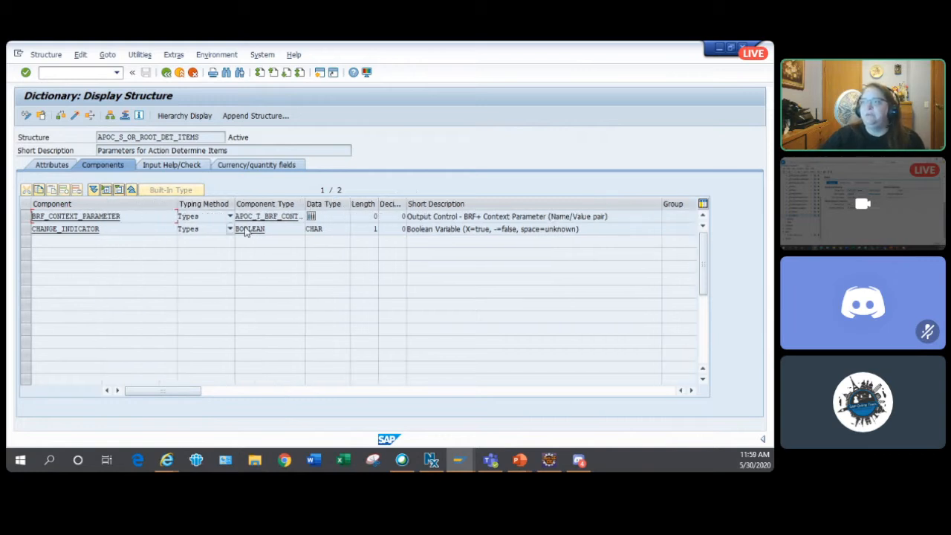
double_click(271, 218)
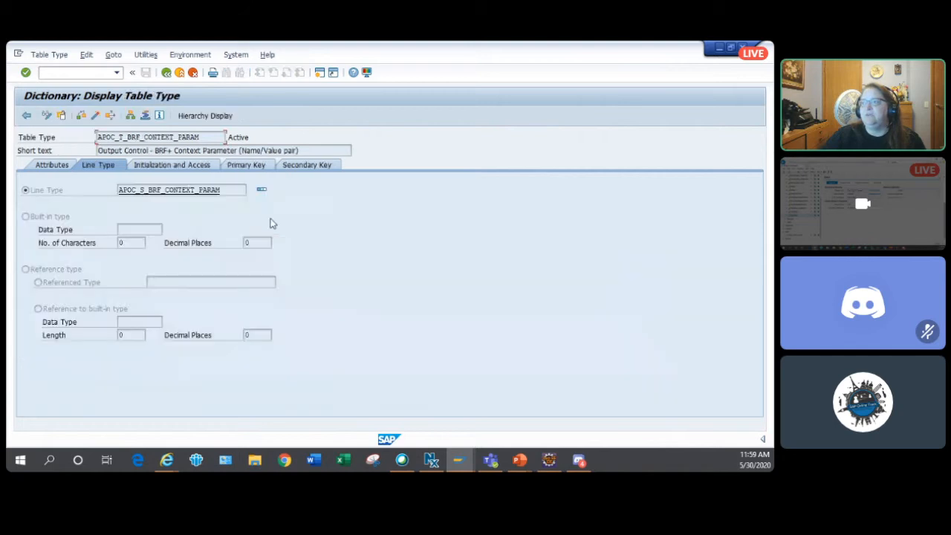
- Check the components of line type structure APOC_S_BRF_CONTEXT_PARAM, and return to the DETERMINE_OUPUT_ITEMS action in the Business Object Builder
double_click(173, 190)
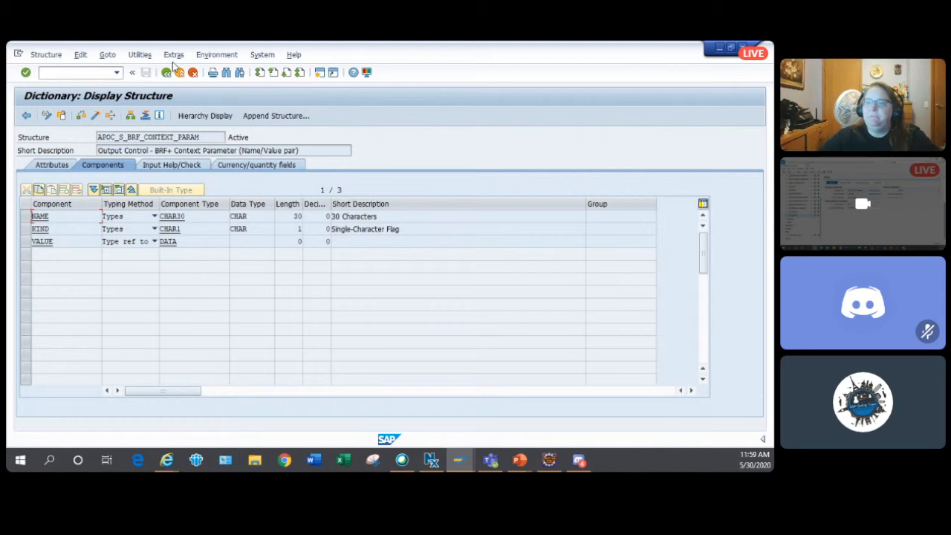
click(168, 73)
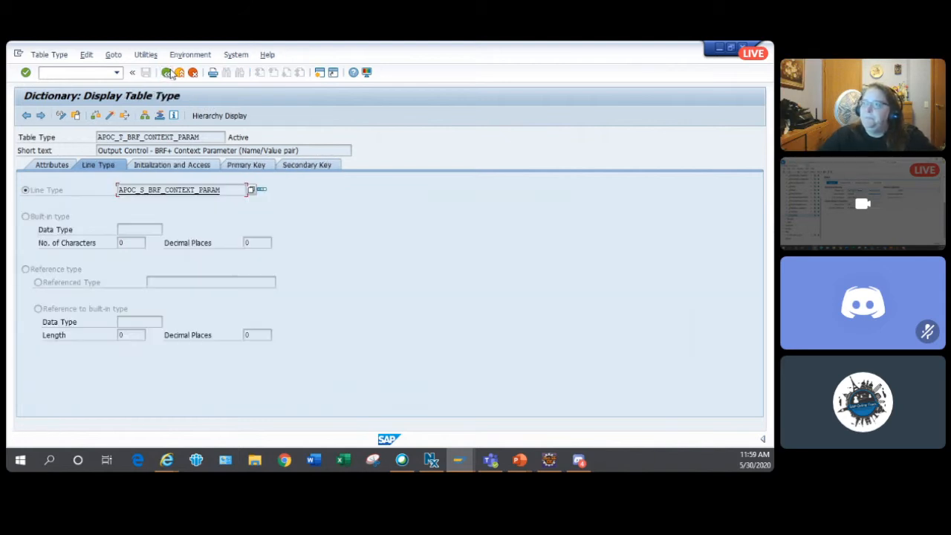
click(168, 73)
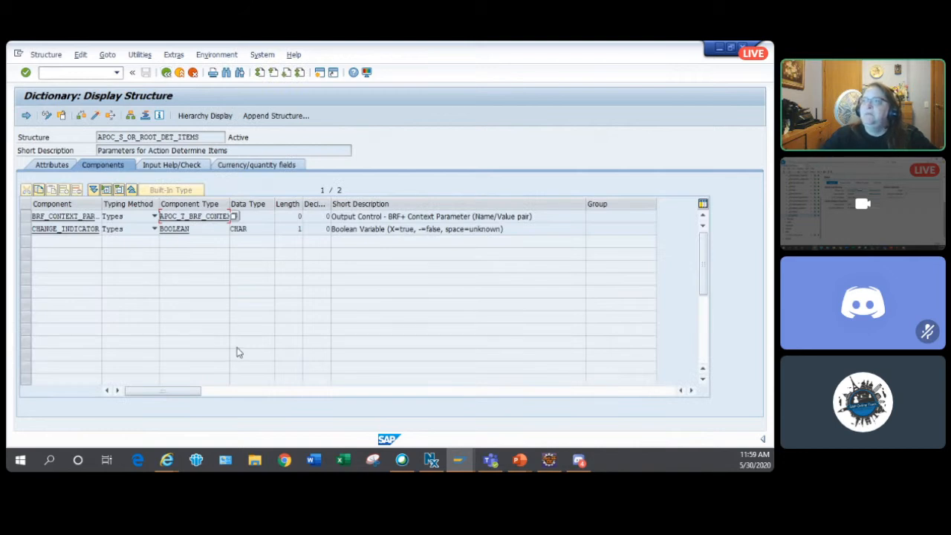
click(167, 73)
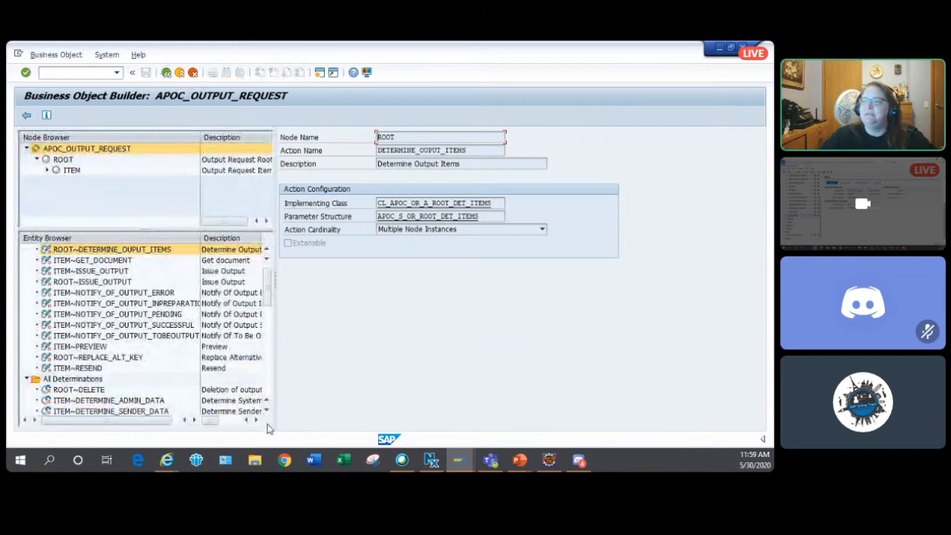
- Look through the determinations, validations, queries and associations of APOC_OUTPUT_REQUEST in the entity list
scroll(258, 413, down, 2)
scroll(259, 413, down, 5)
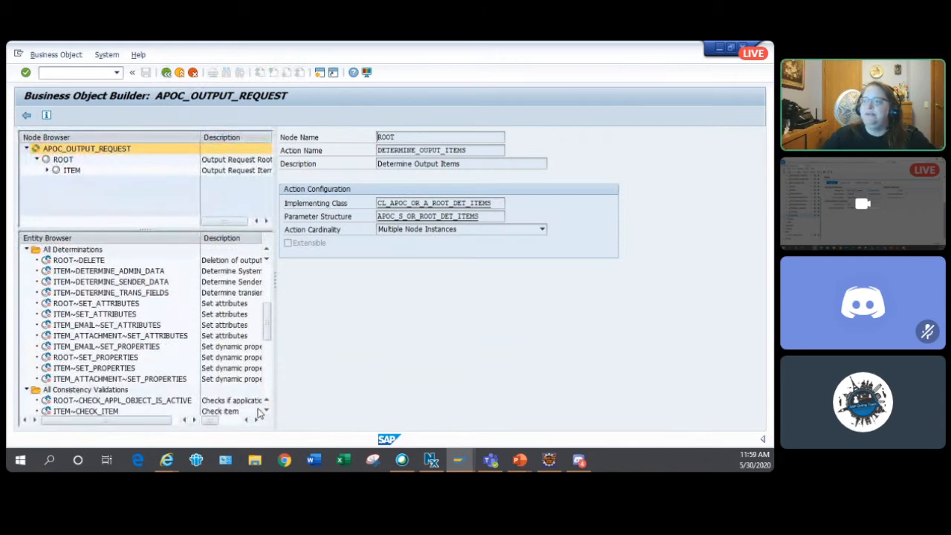
scroll(259, 413, down, 4)
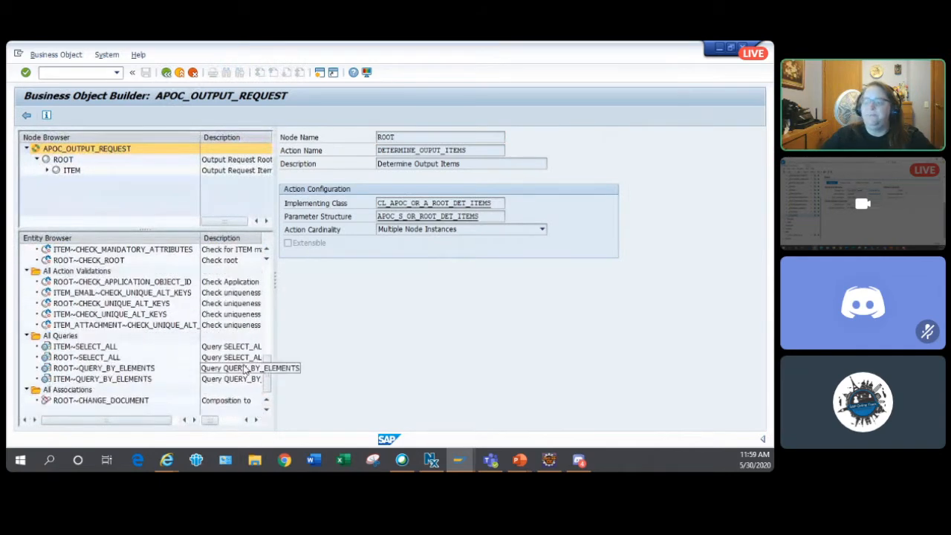
- Switch to PowerPoint, start the slide show from the OPD slide and advance to the slide on the enhancement to fill the sales office
key(alt+Tab)
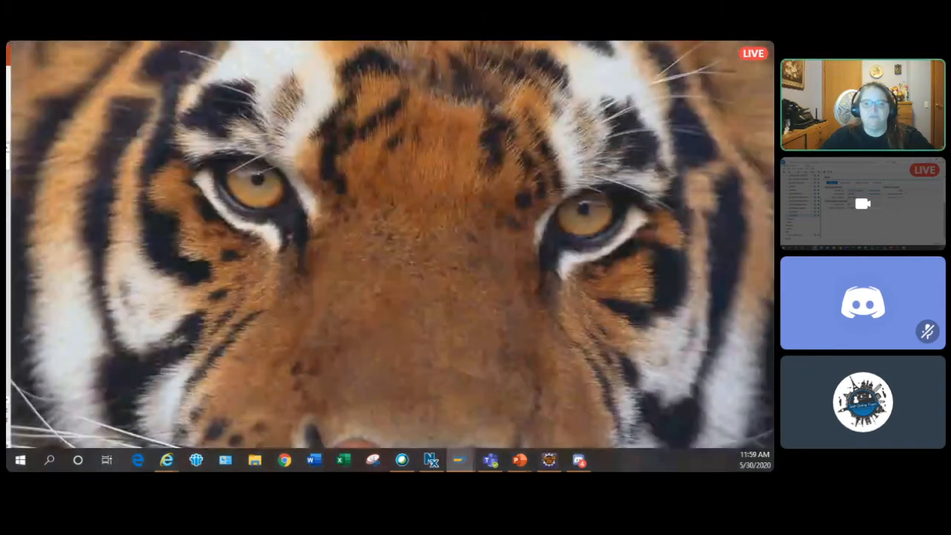
key(alt+Tab)
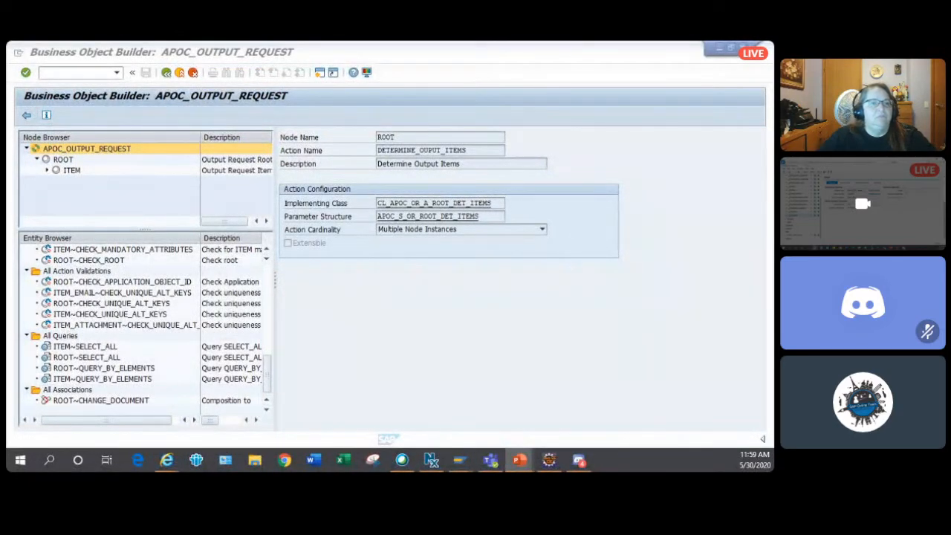
key(shift+F5)
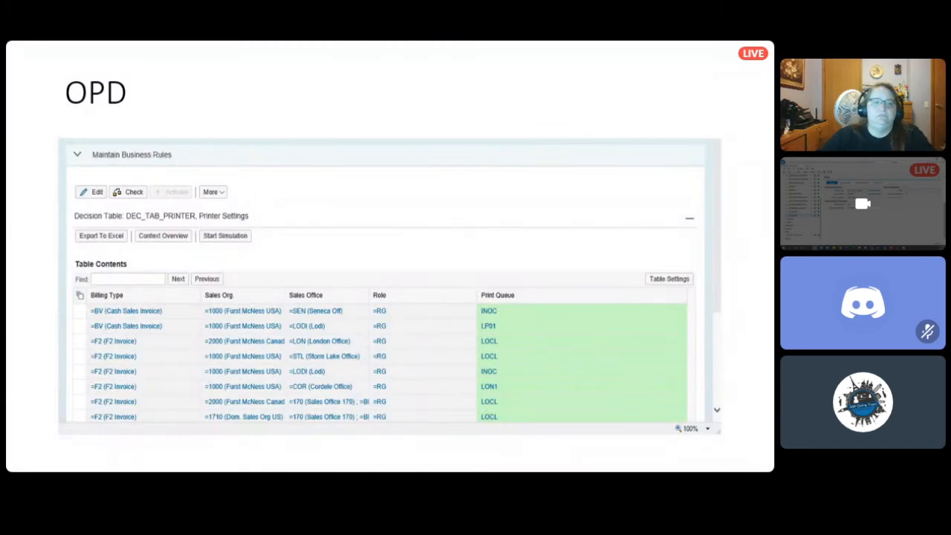
click(49, 408)
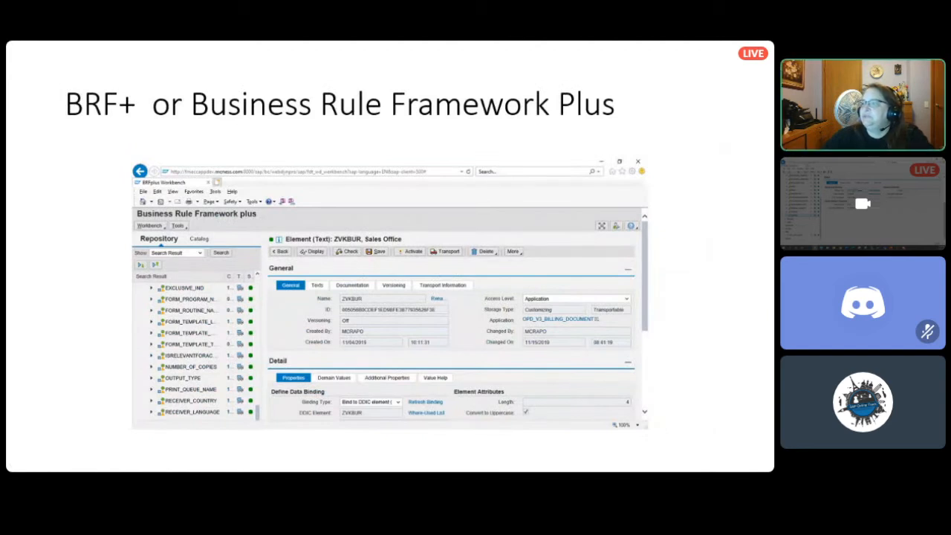
key(Right)
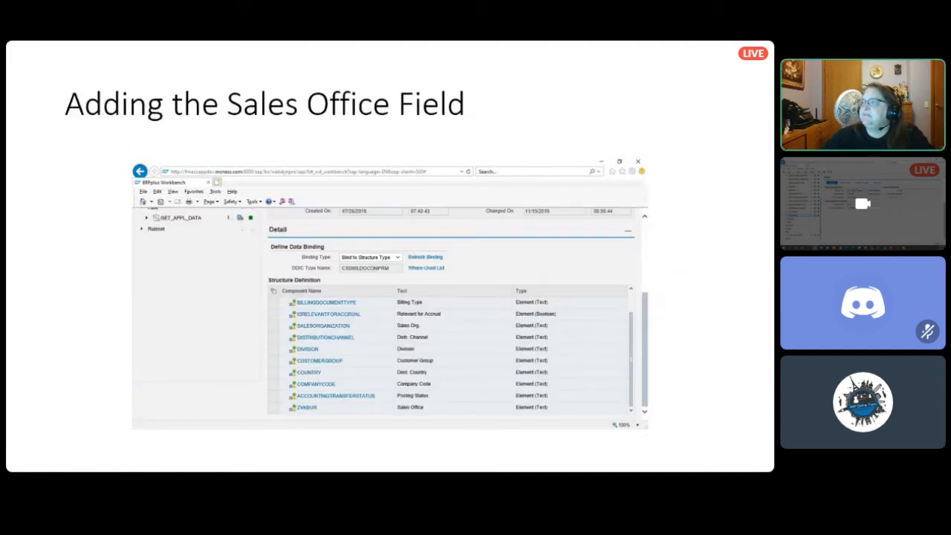
key(Right)
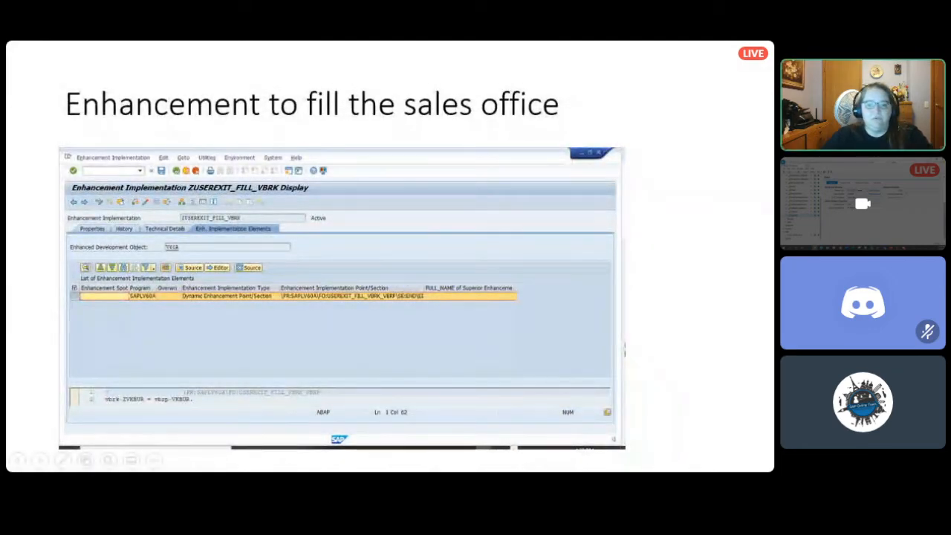
- Switch to the SAP Function Builder window and open the BAdI Builder initial screen for implementations there
key(alt+Tab)
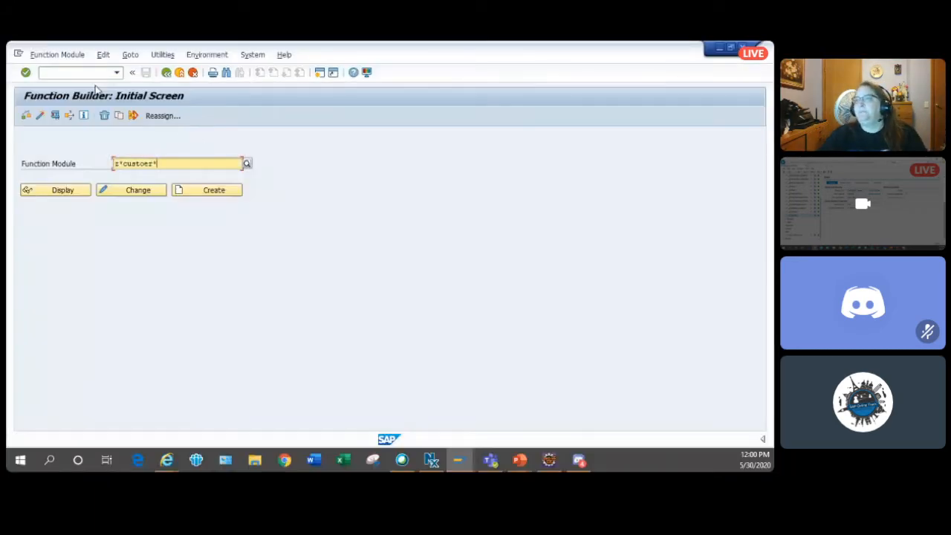
click(90, 73)
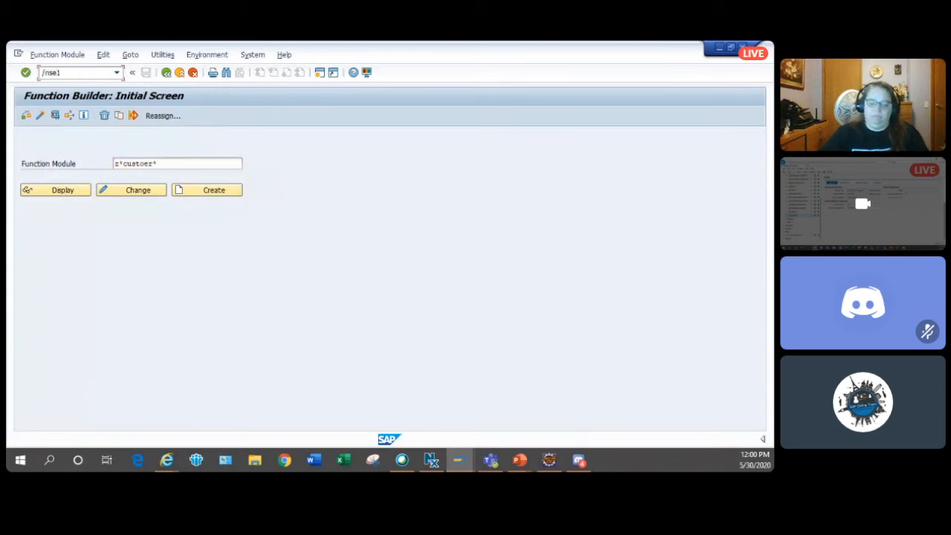
key(Return)
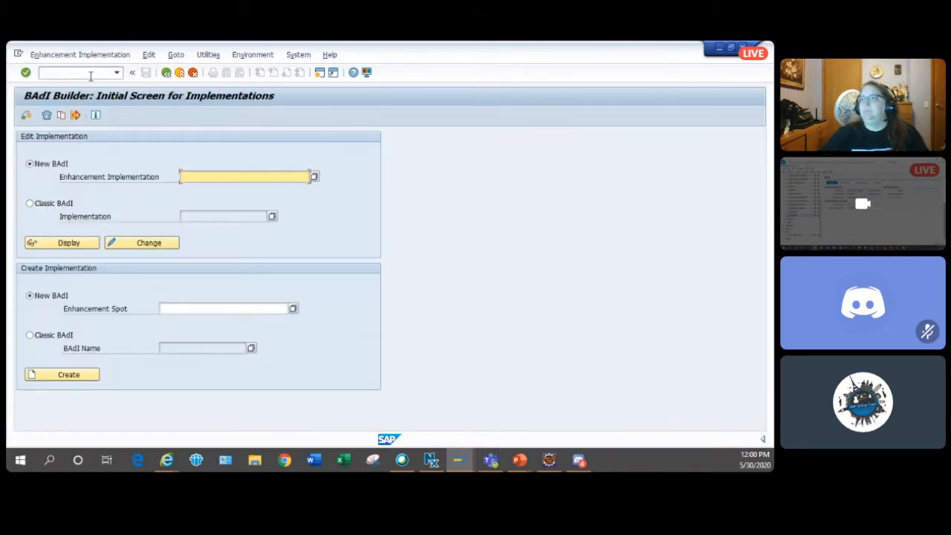
- Search the new BAdI enhancement implementations for z*vbrk*, checking the name on the slide, and return to the sales office enhancement slide
text(z*a)
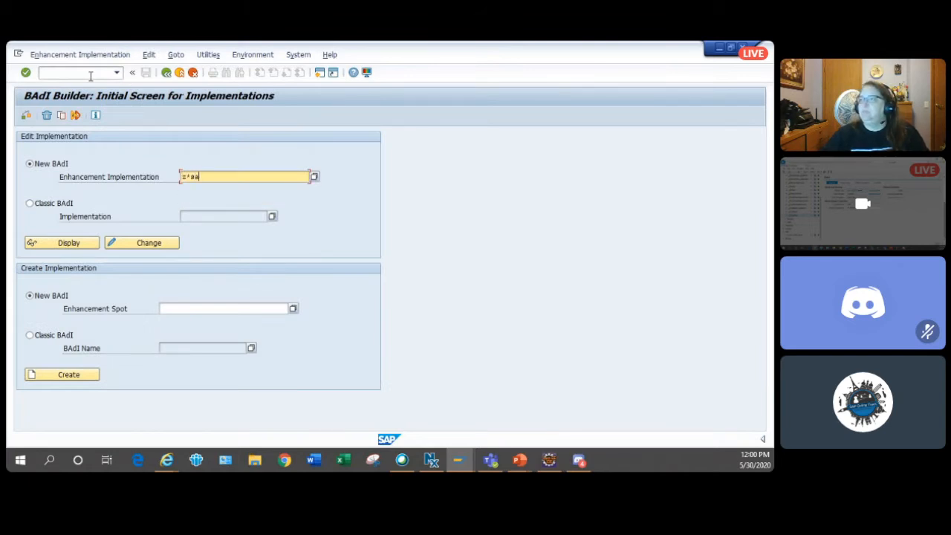
text(a)
key(BackSpace)
key(BackSpace)
key(alt+Tab)
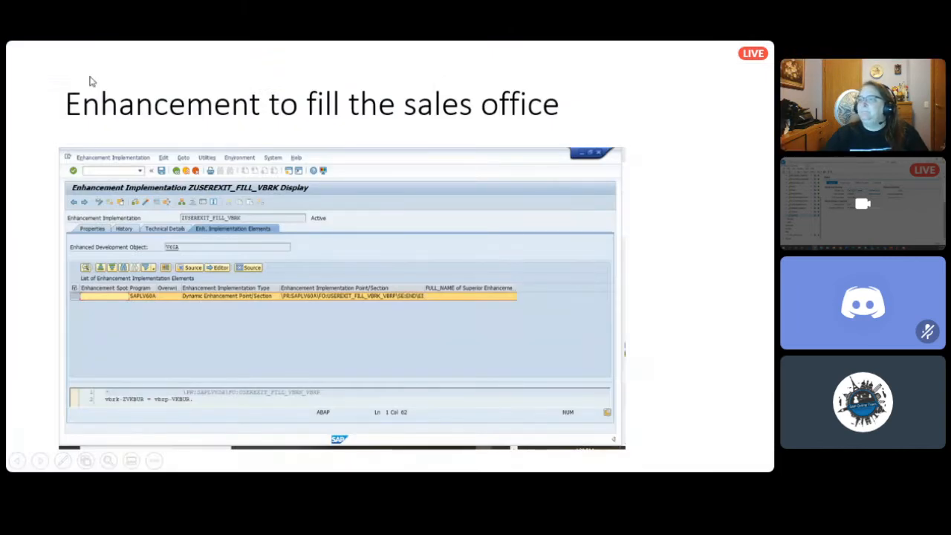
key(alt+Tab)
text(v)
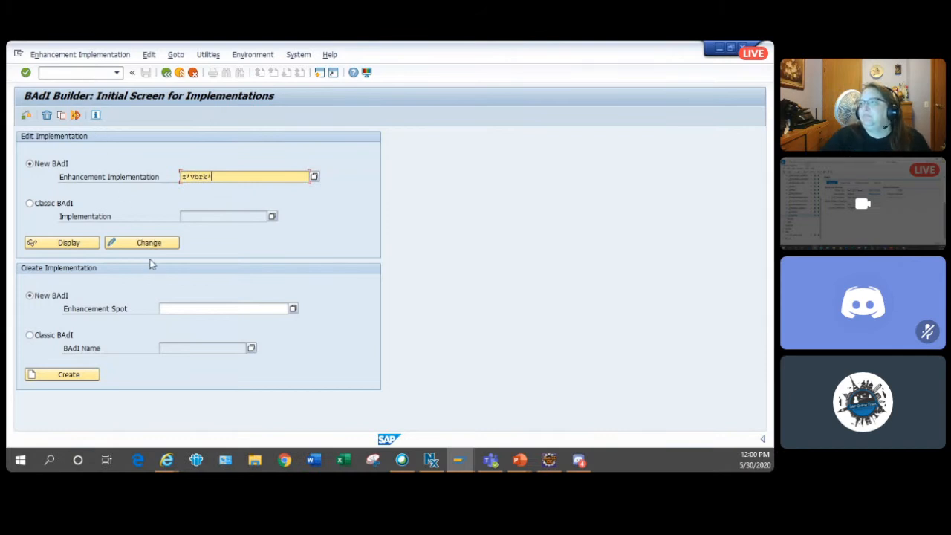
click(314, 178)
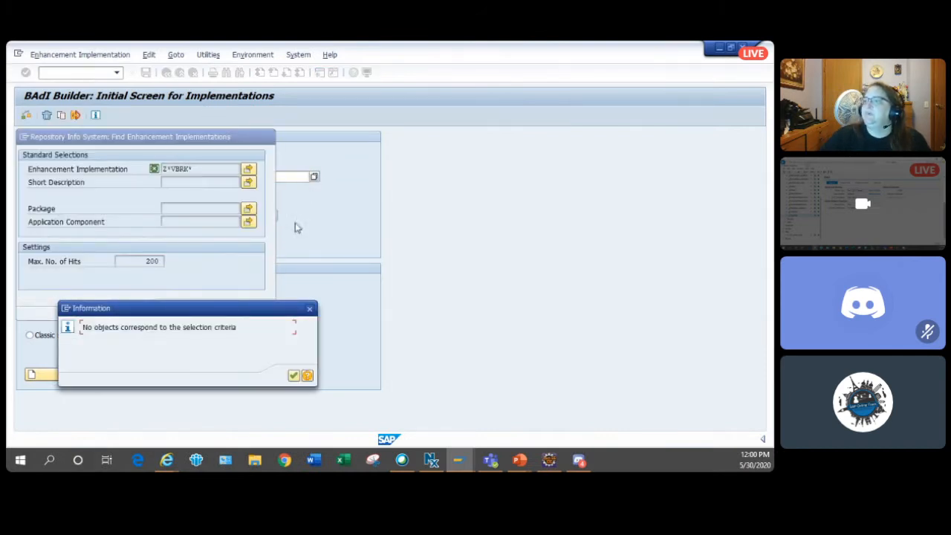
click(293, 375)
click(265, 309)
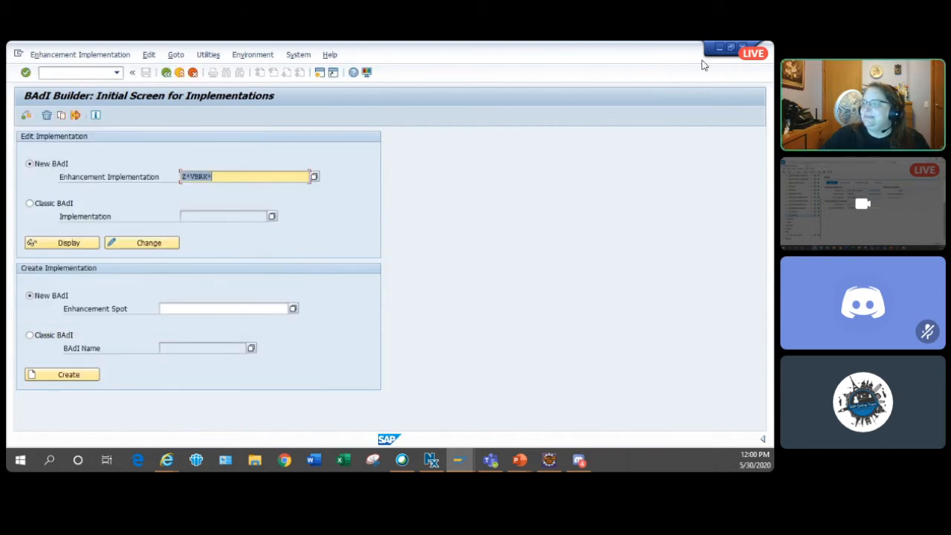
click(103, 78)
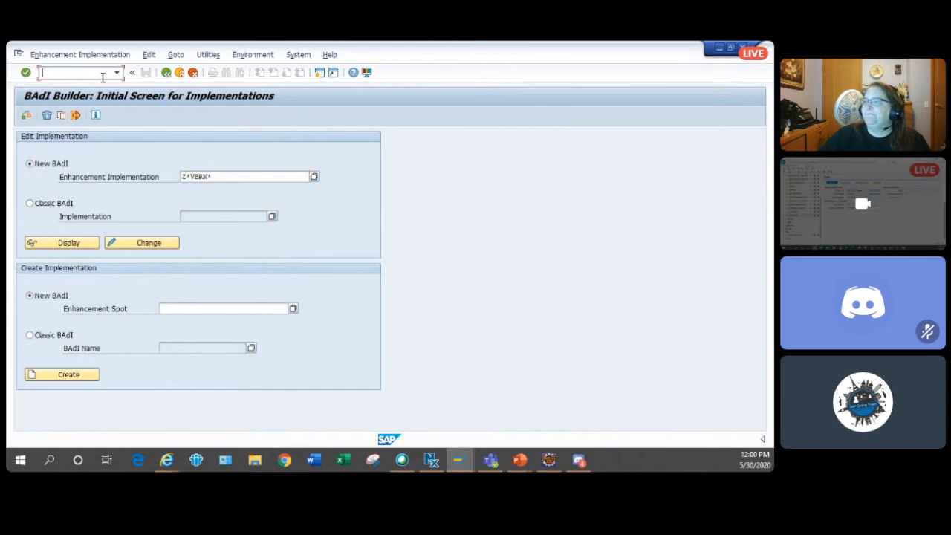
click(730, 50)
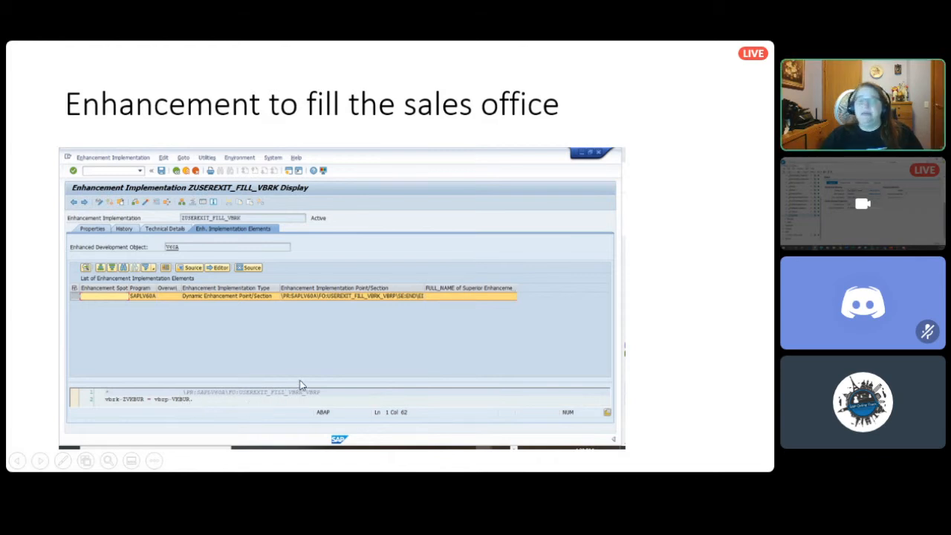
- Switch back to SAP, open the Display Sales Document transaction and display the sales order using the number suggested from the entry history
key(alt+Tab)
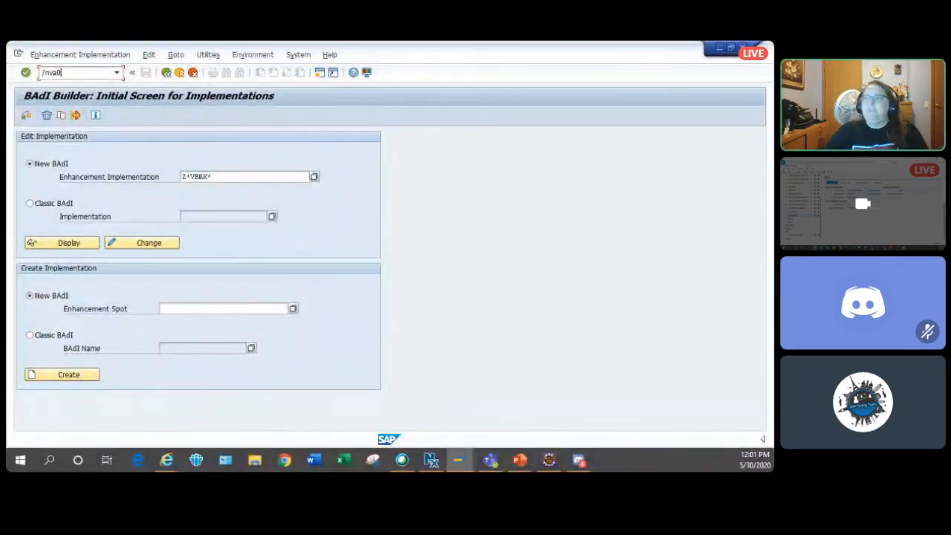
key(Return)
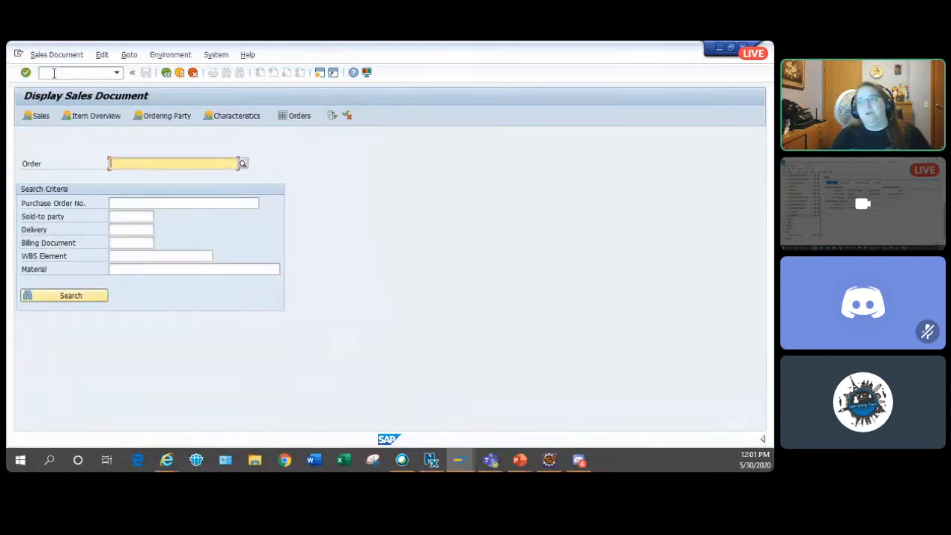
key(BackSpace)
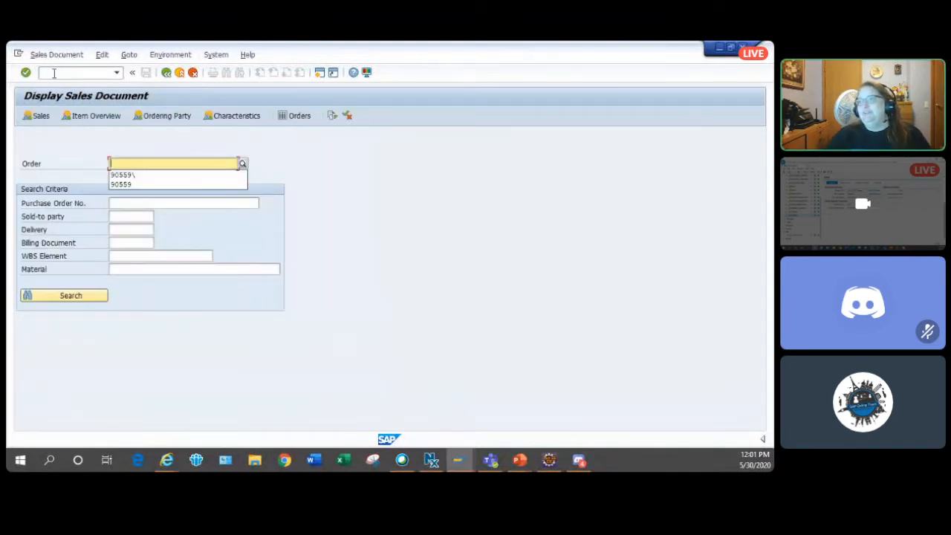
click(136, 184)
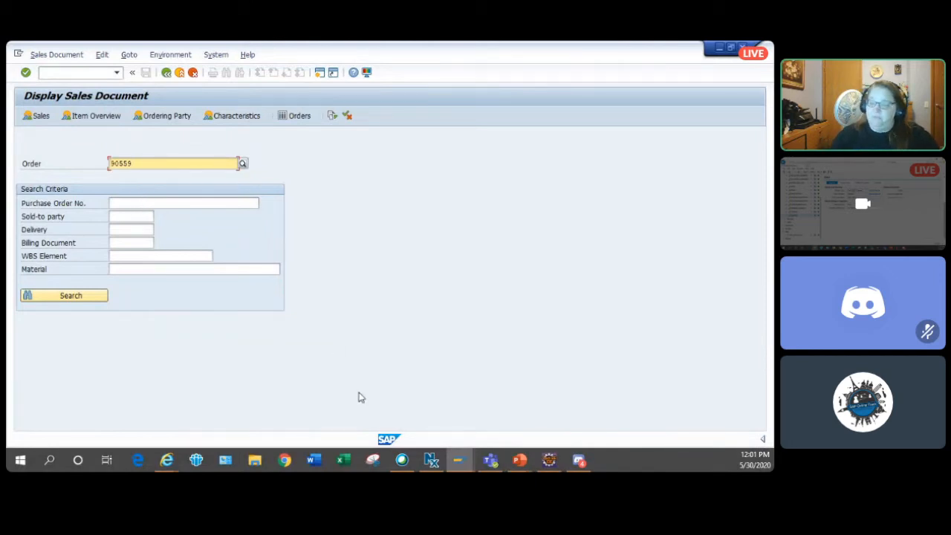
key(Return)
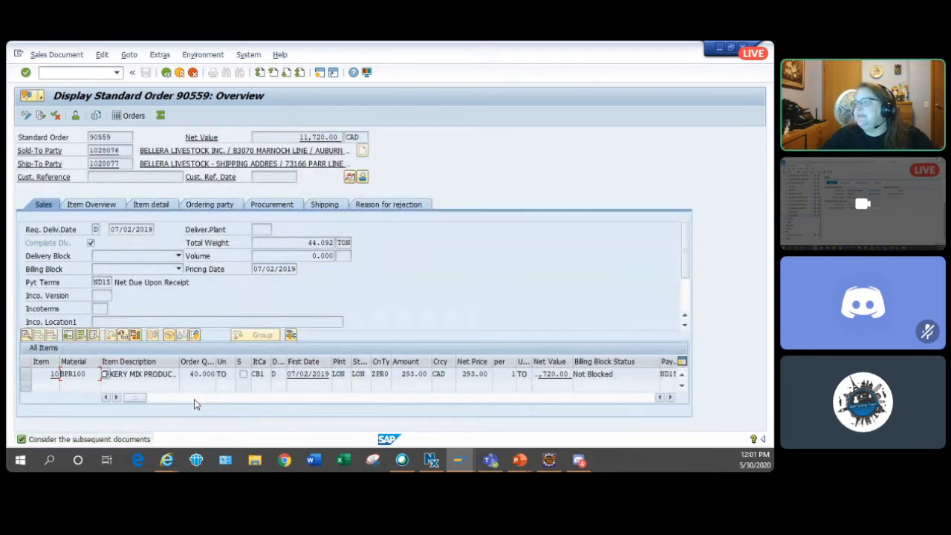
- Check the item's plant and the Sales Office field in the order's header data, and return to the initial Display Sales Document screen
click(347, 374)
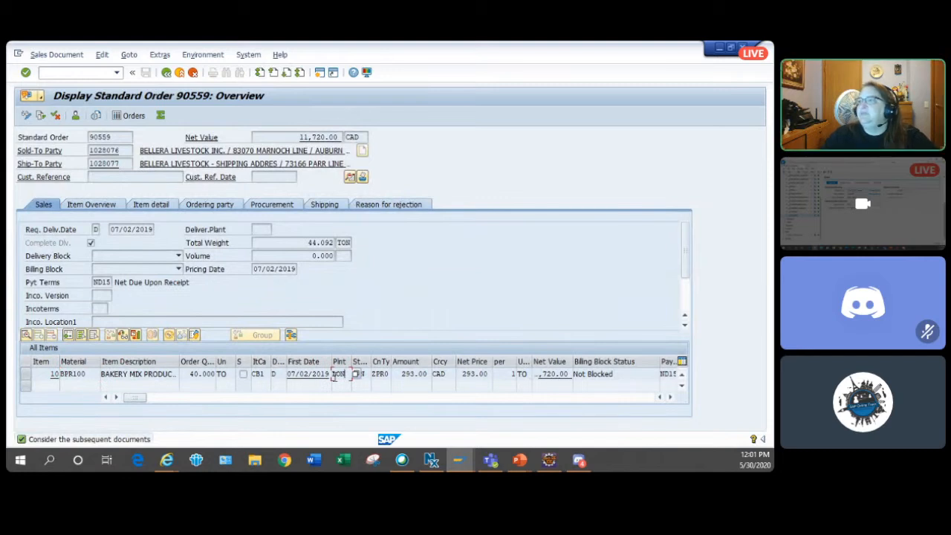
click(349, 177)
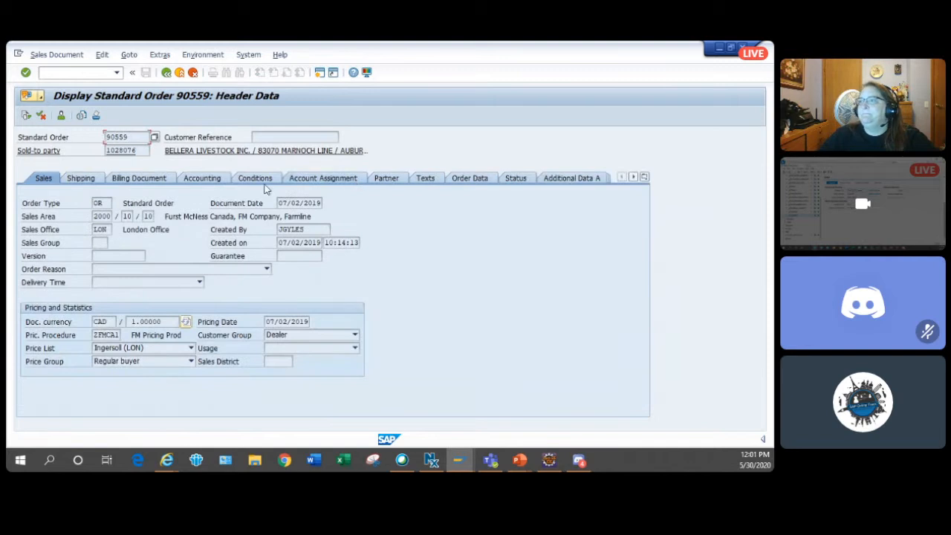
click(87, 178)
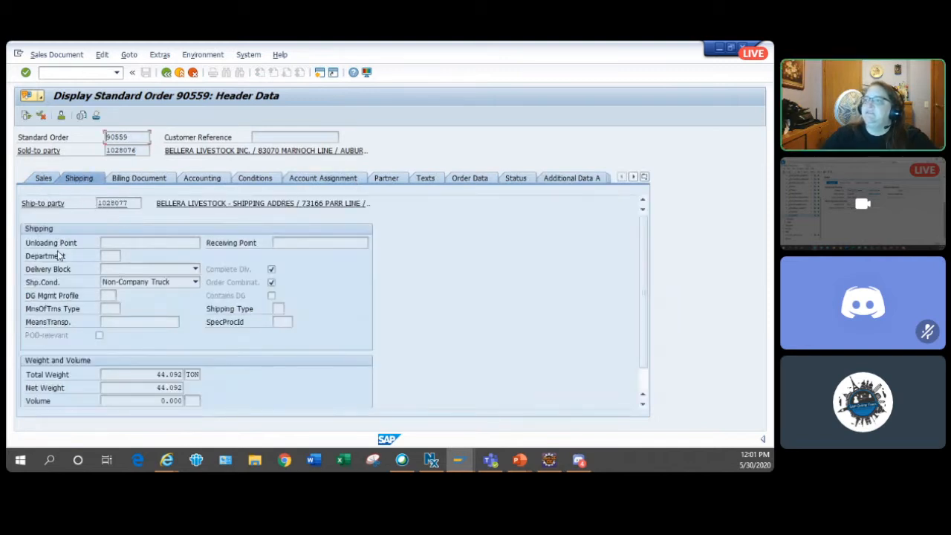
click(43, 178)
click(104, 229)
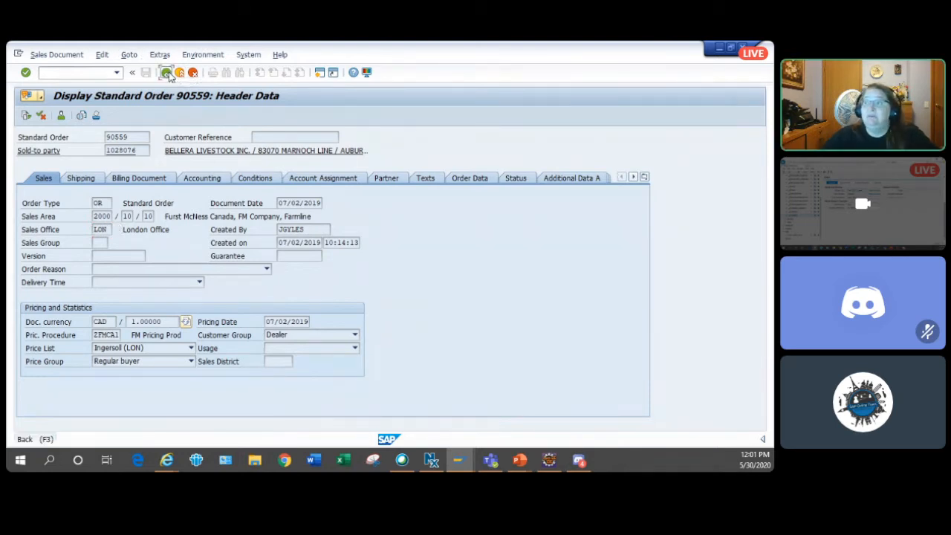
click(167, 73)
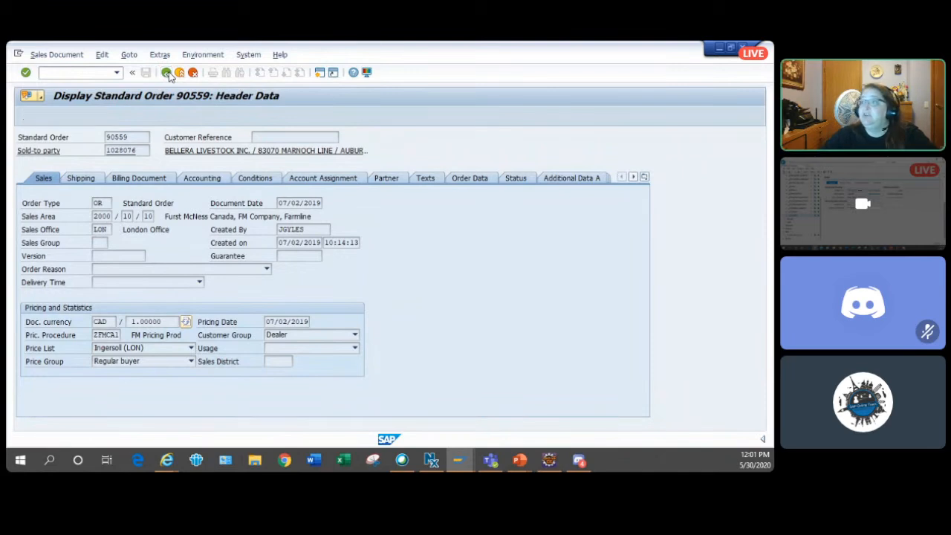
click(167, 73)
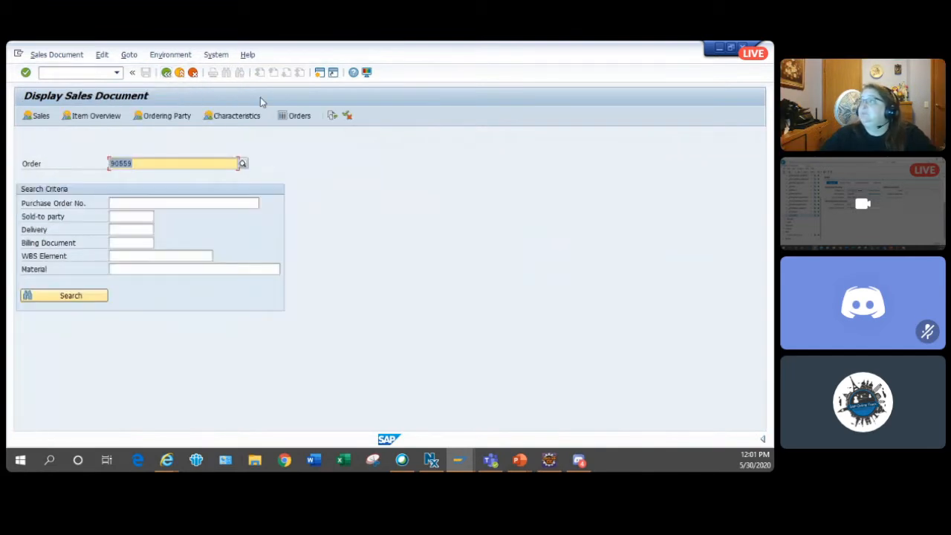
- Return to the PowerPoint slide show and advance past the structure slide to the Test Ruleset slide
click(719, 49)
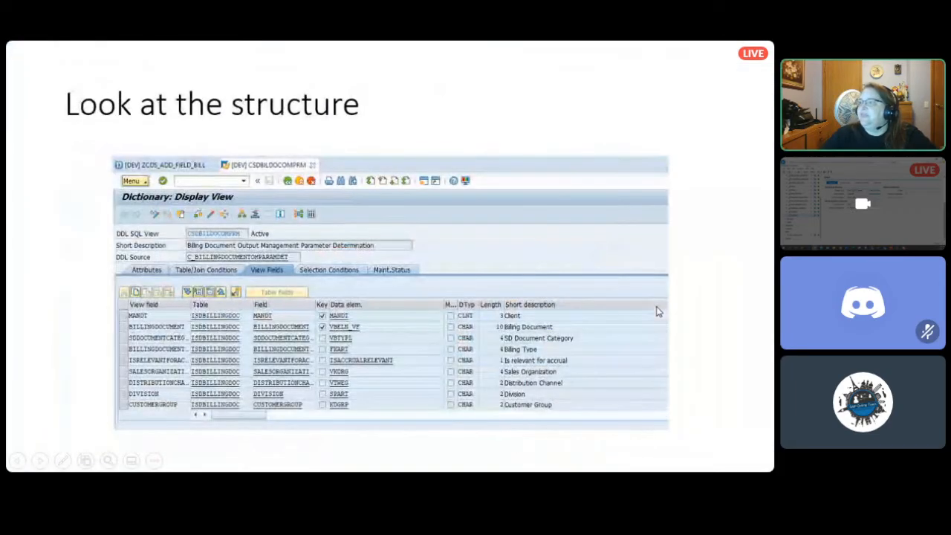
click(661, 305)
click(661, 305)
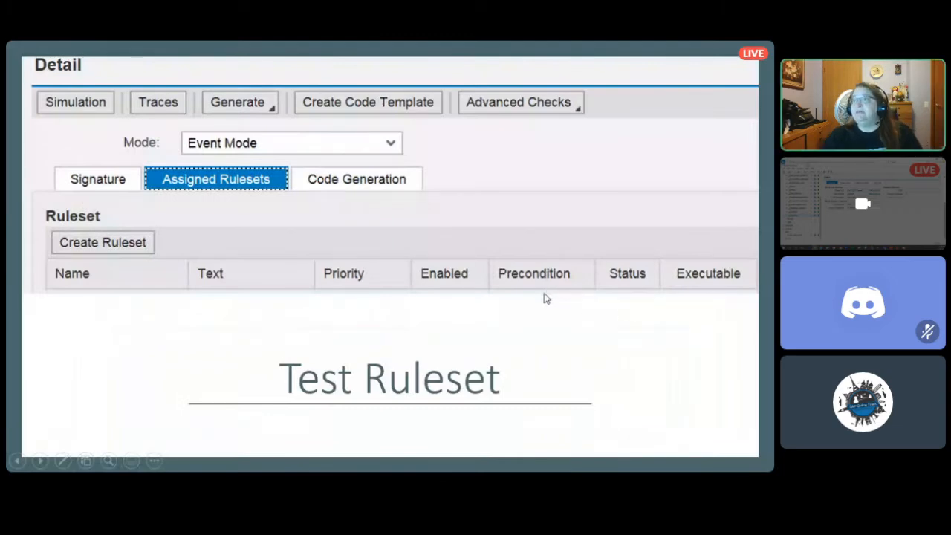
- Switch to the BRFplus Workbench, execute a simulation of the HAS_TRANSIENT_APPL_DATA procedure call, and return to the workbench
key(alt+Tab)
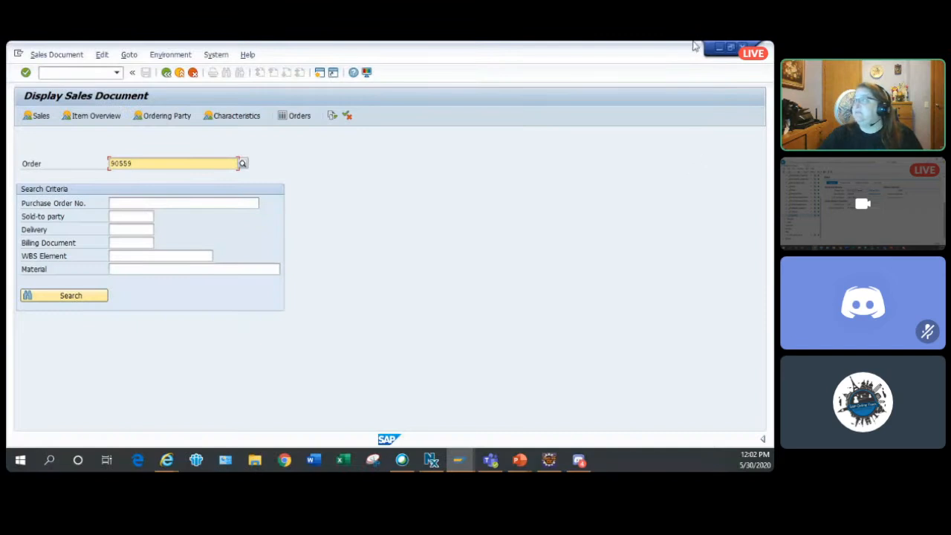
key(alt+Tab)
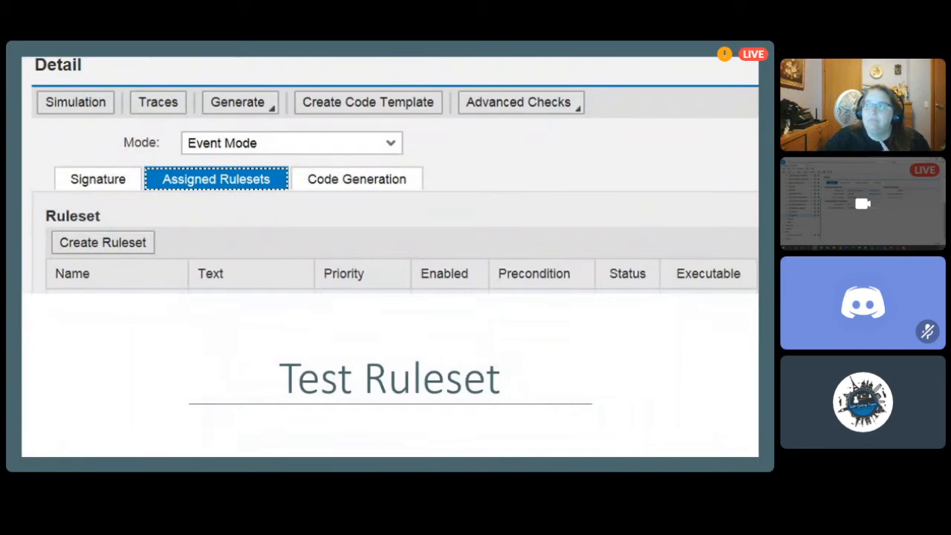
key(Escape)
key(alt+Tab)
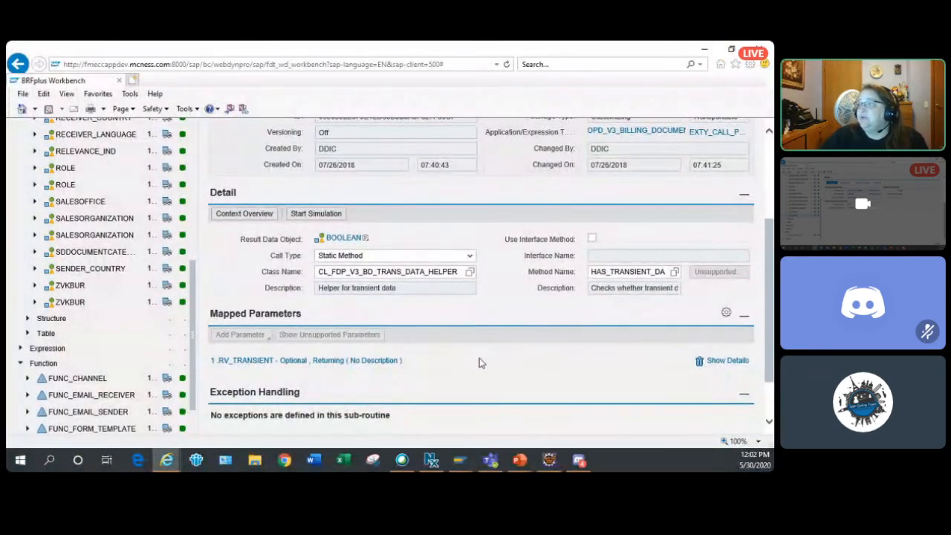
scroll(479, 362, up, 3)
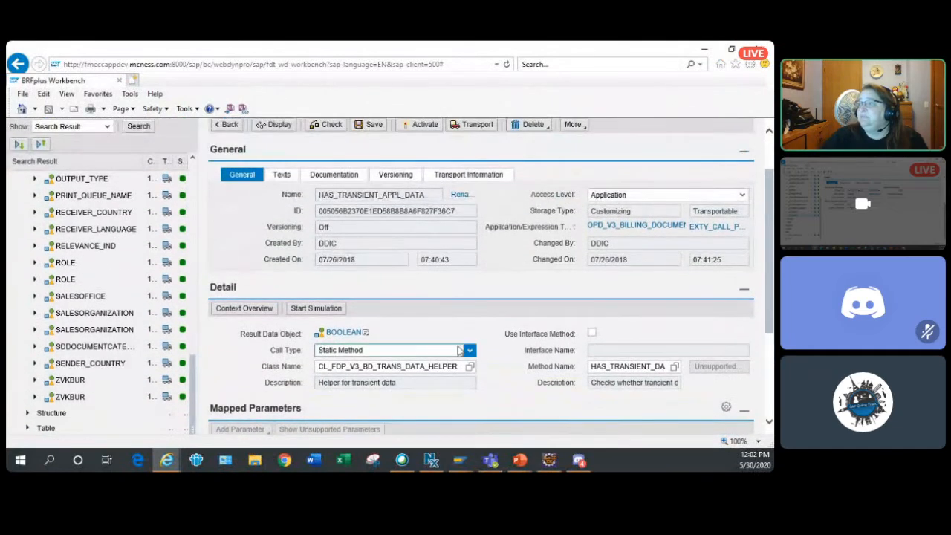
click(331, 311)
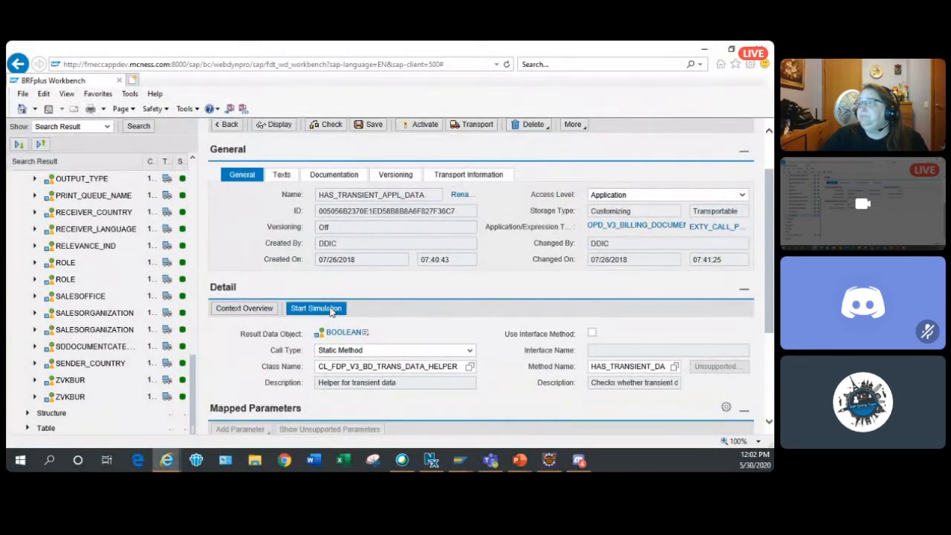
click(119, 144)
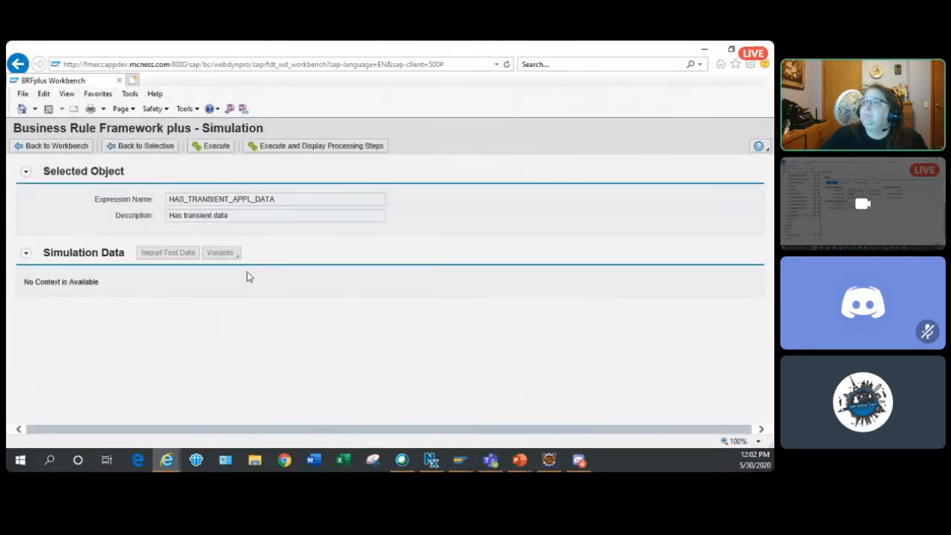
click(213, 145)
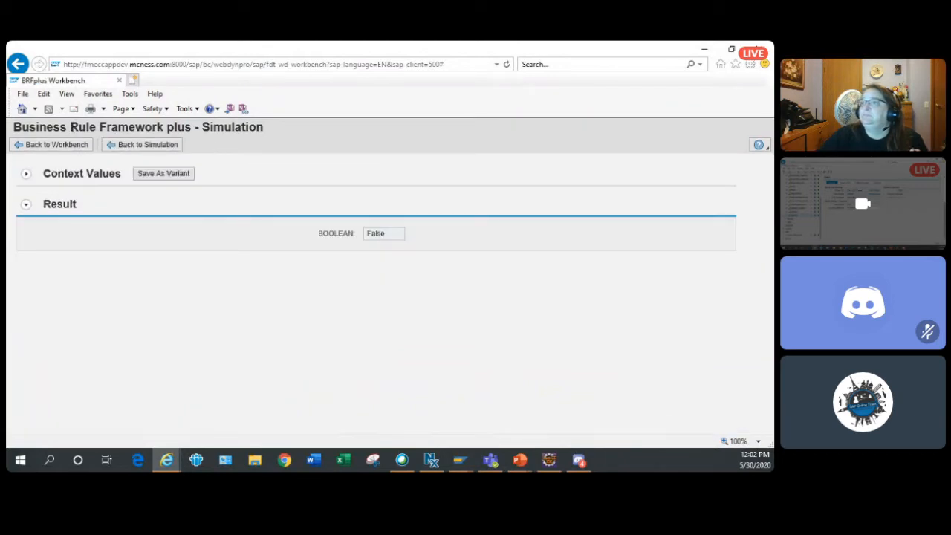
click(76, 146)
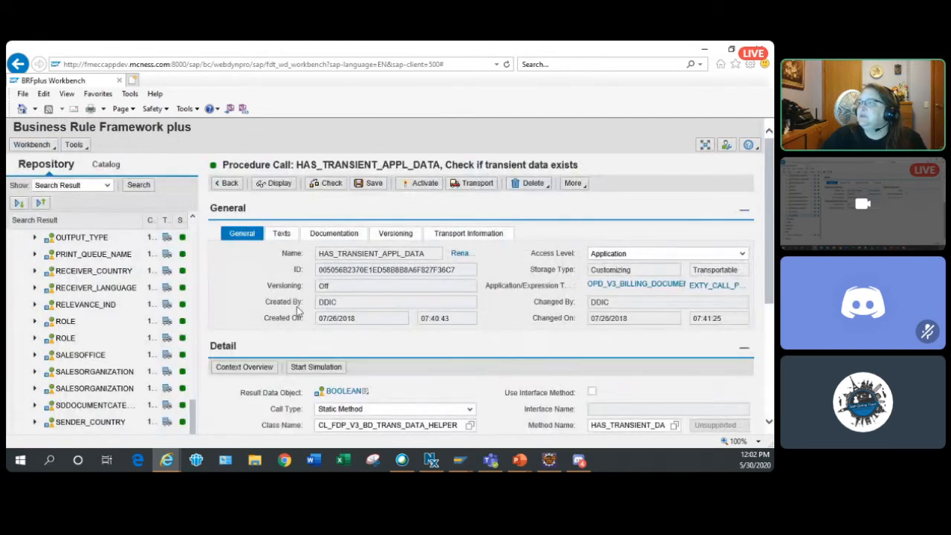
- Collapse the Data Object node in the repository tree and open the FUNC_OUTPUT_TYPE function
drag(194, 422, 199, 339)
click(191, 246)
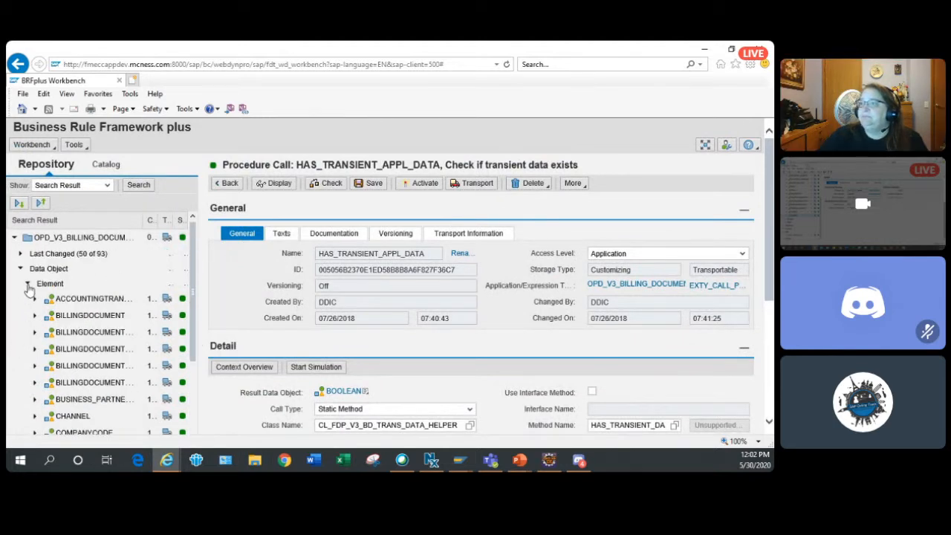
click(21, 269)
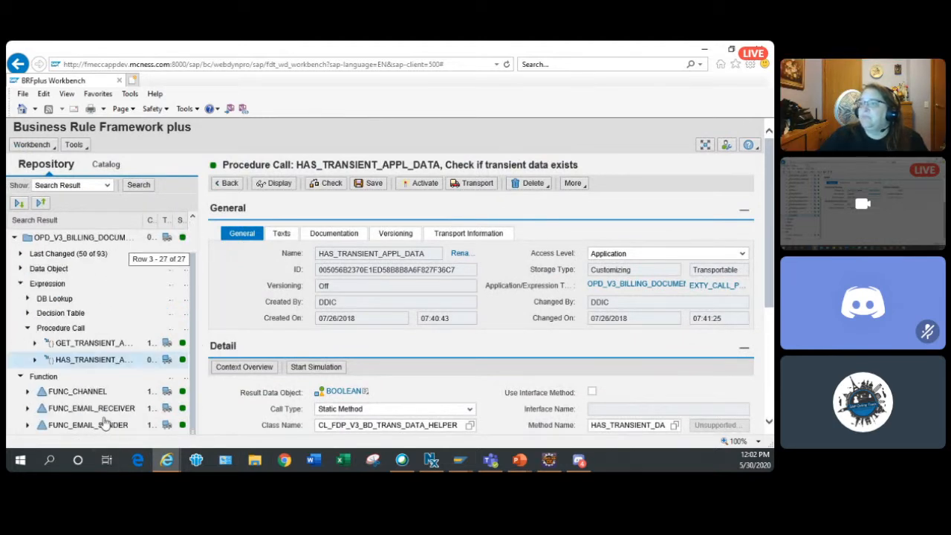
scroll(104, 421, down, 5)
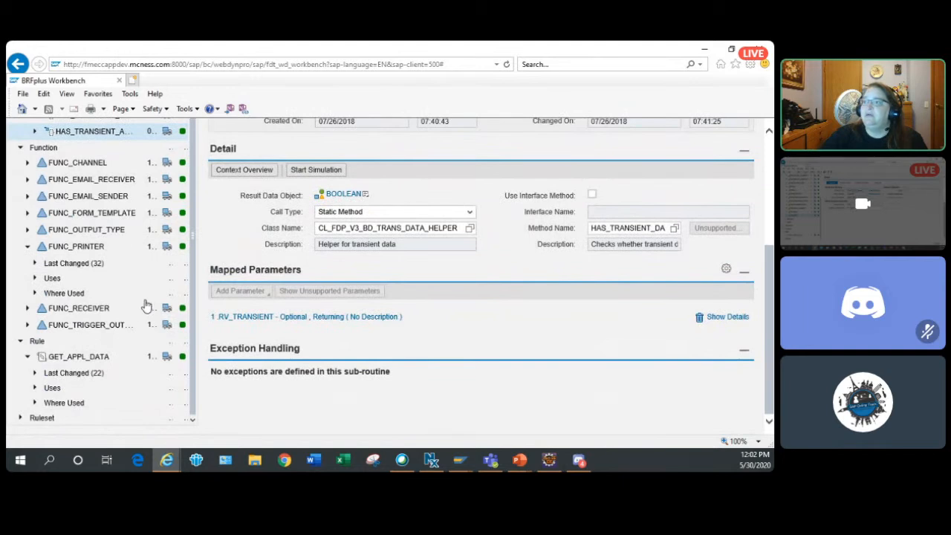
click(87, 230)
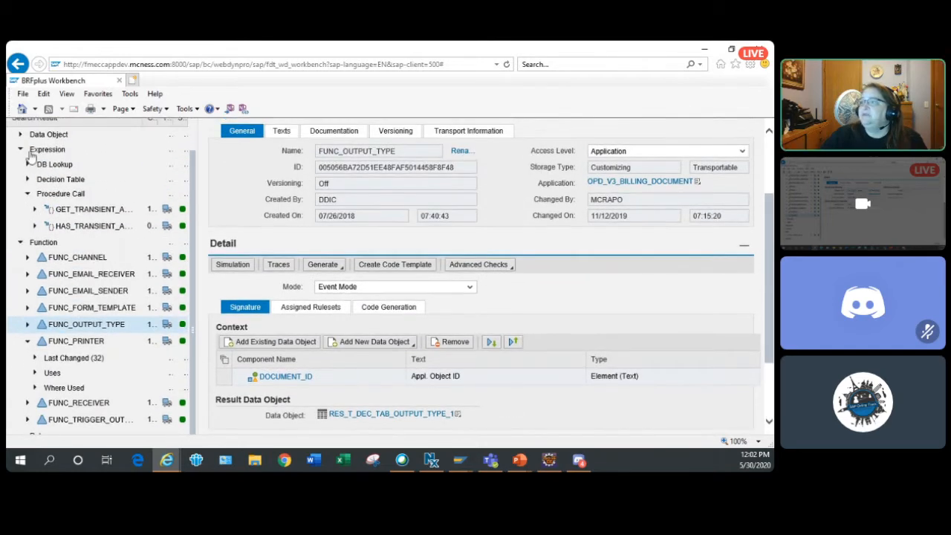
- Open the simulation data entry for FUNC_OUTPUT_TYPE, check its DOCUMENT_ID input field, and return to the workbench without executing
click(241, 266)
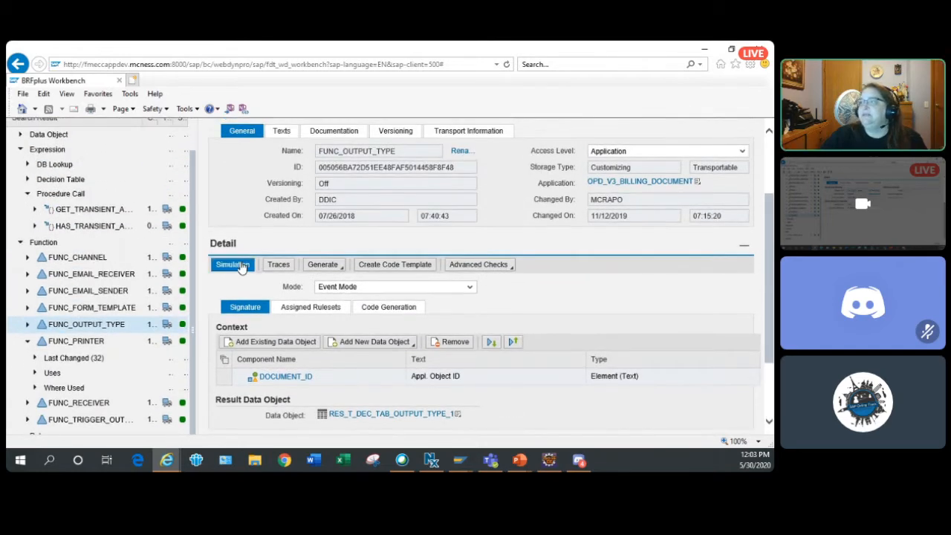
click(128, 145)
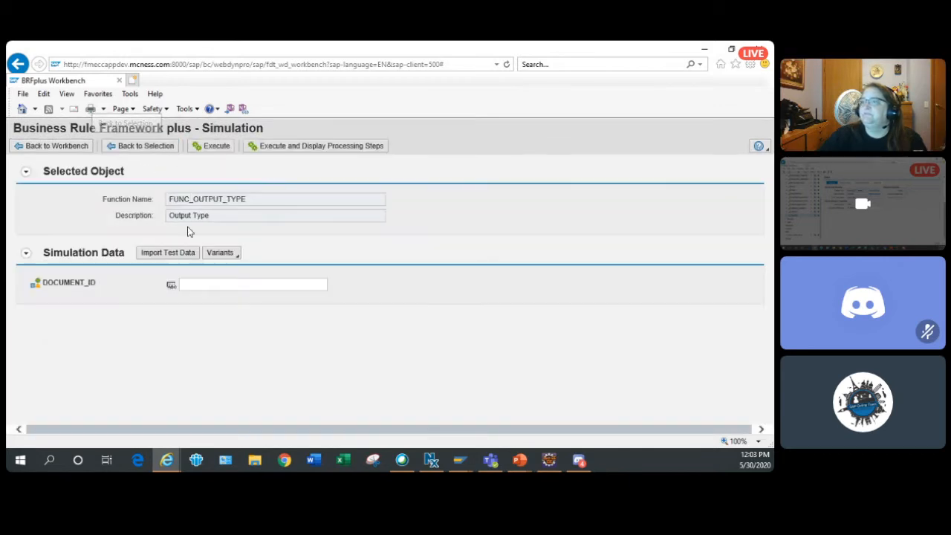
click(254, 285)
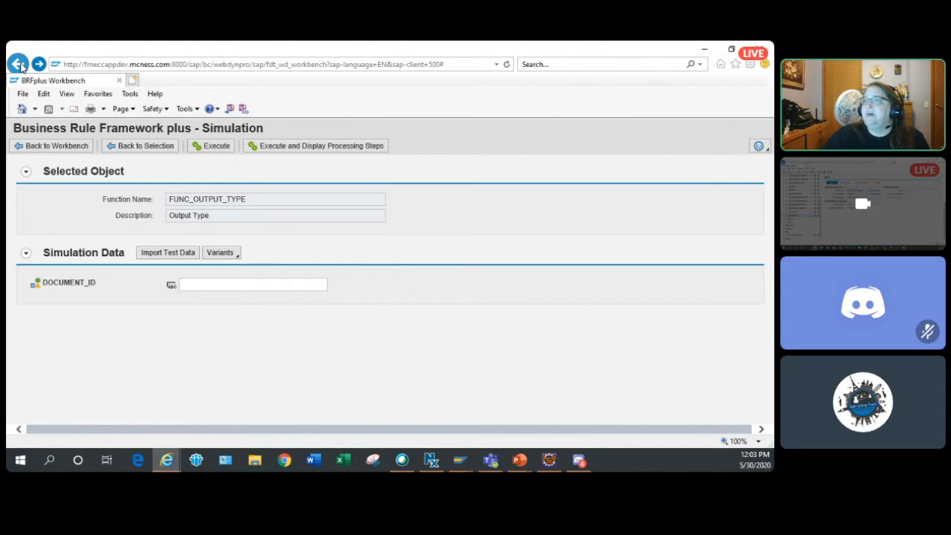
click(56, 146)
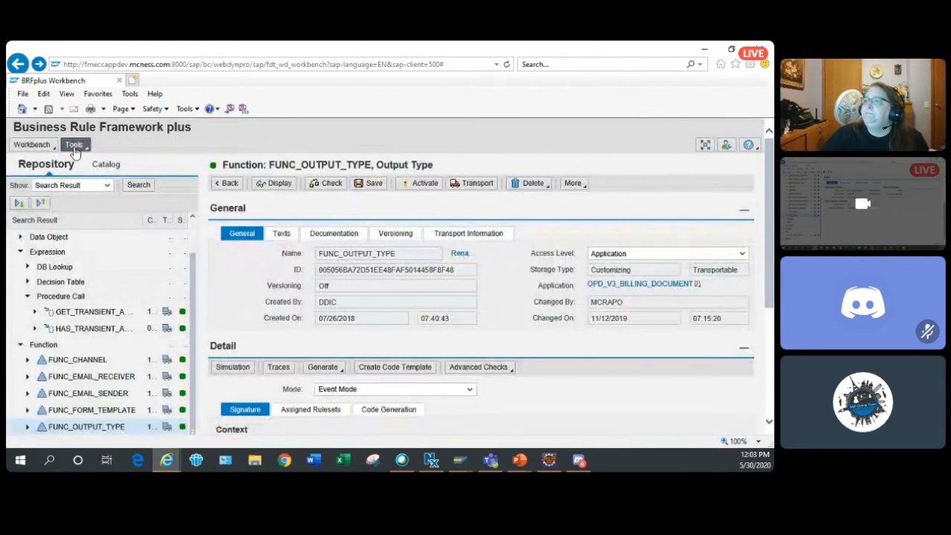
click(76, 145)
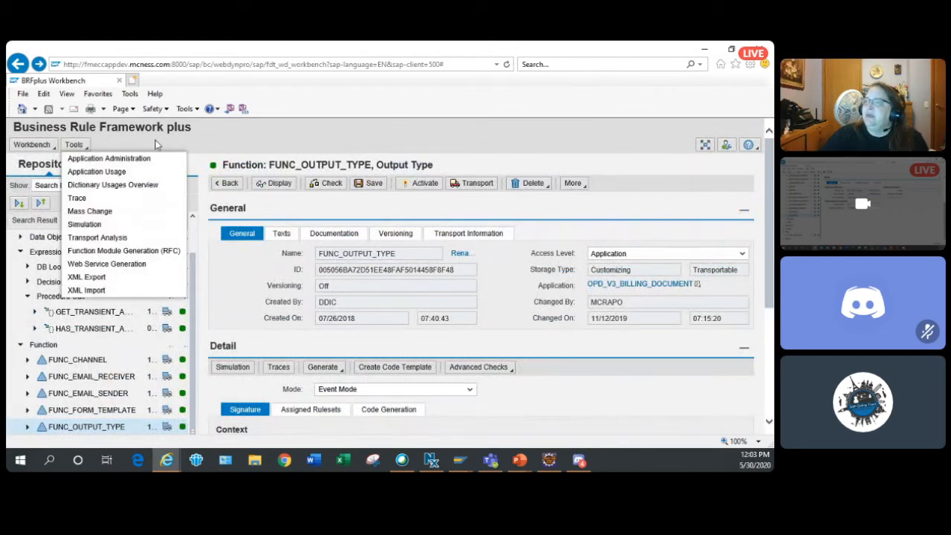
- Leave the BRFplus Workbench and switch to the Output Parameter Determination window with the DEC_TAB_PRINTER decision table
click(703, 53)
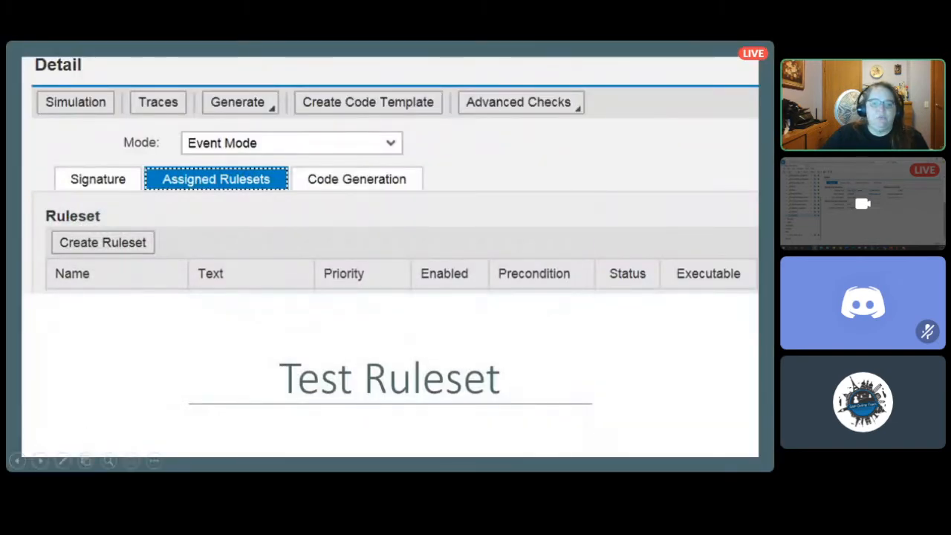
key(alt+Tab)
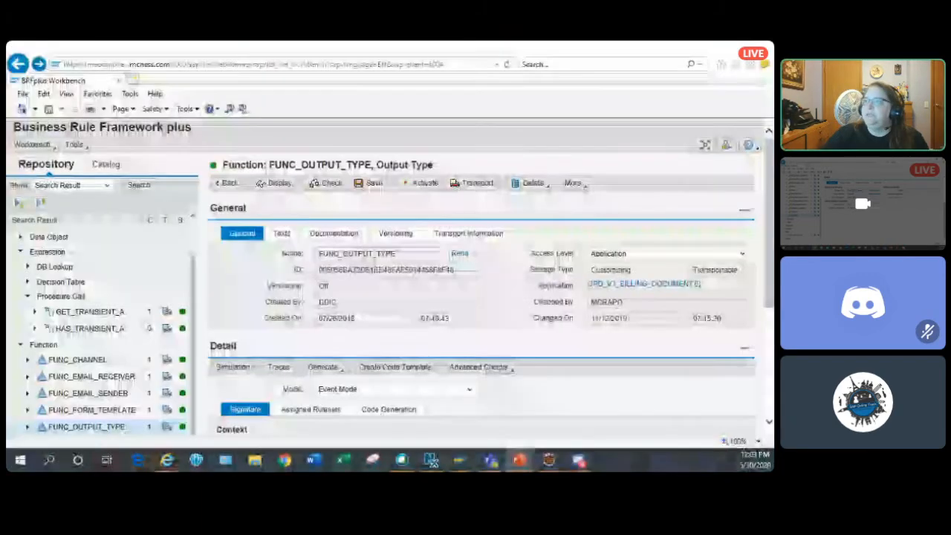
key(alt+Tab)
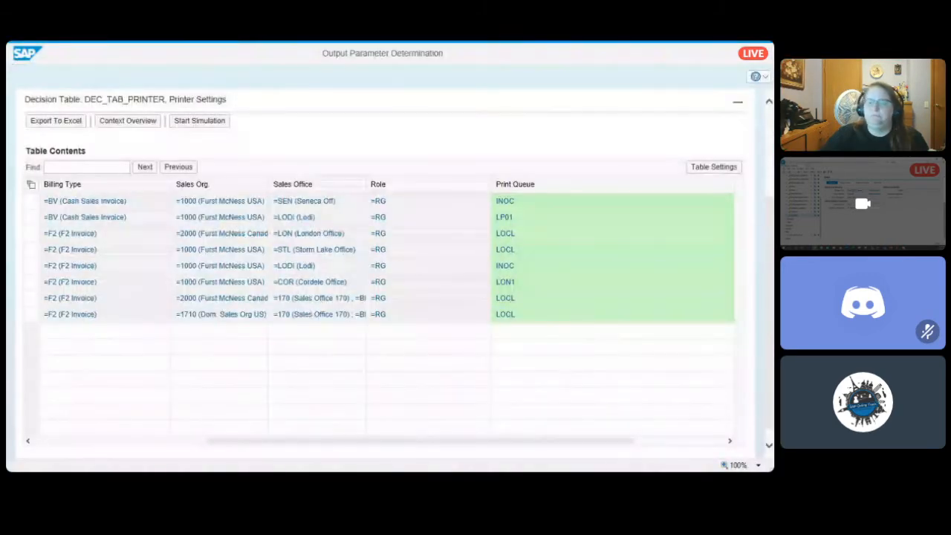
key(alt+Tab)
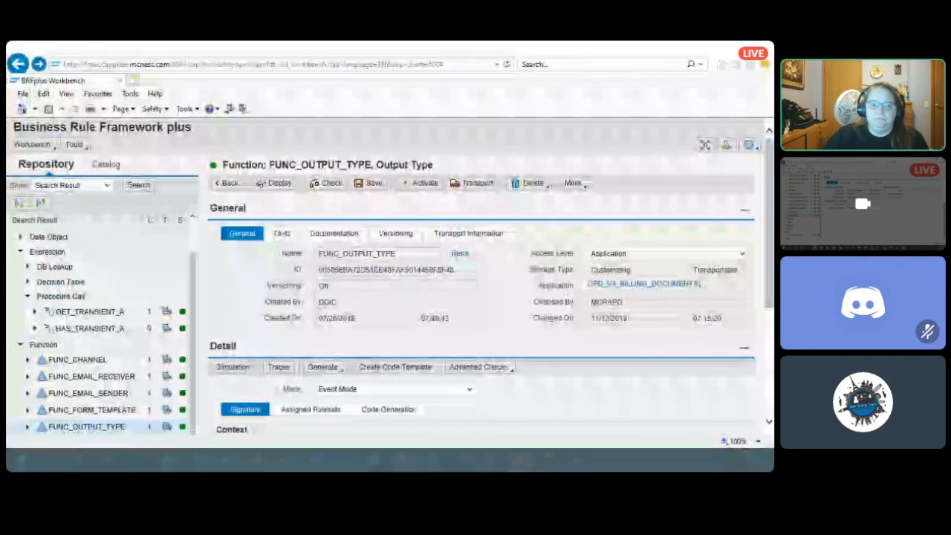
key(alt+Tab)
key(alt+Tab)
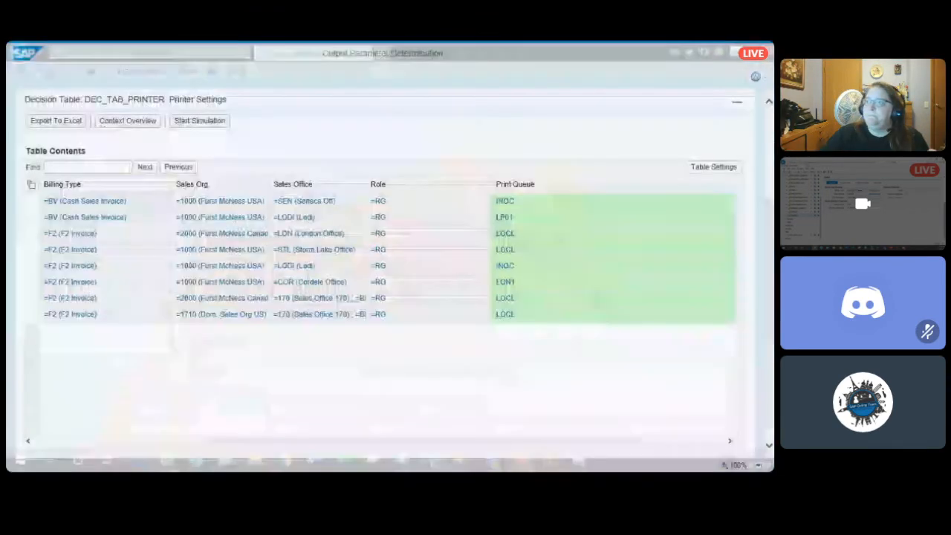
key(alt+Tab)
key(alt+Tab)
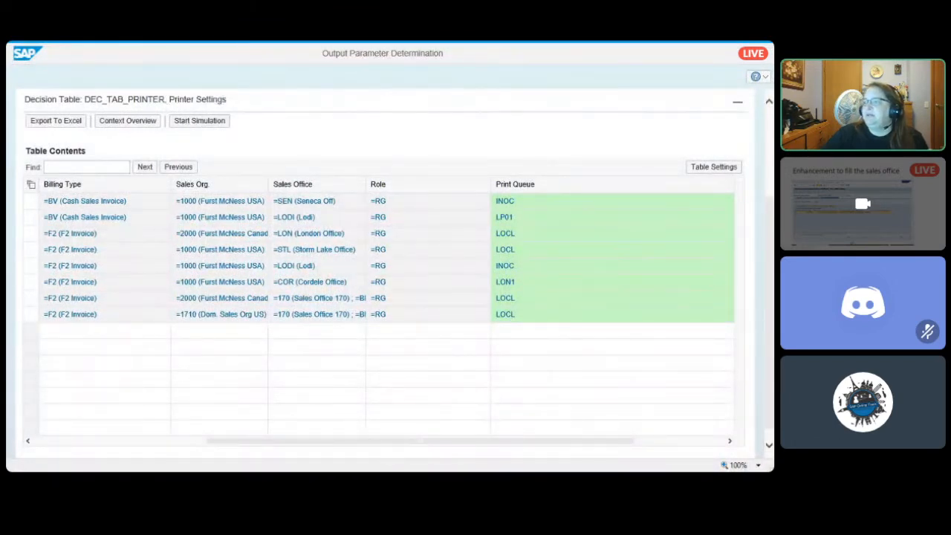
- Review the printer decision table's columns from Output Type through Number of Copies
click(85, 440)
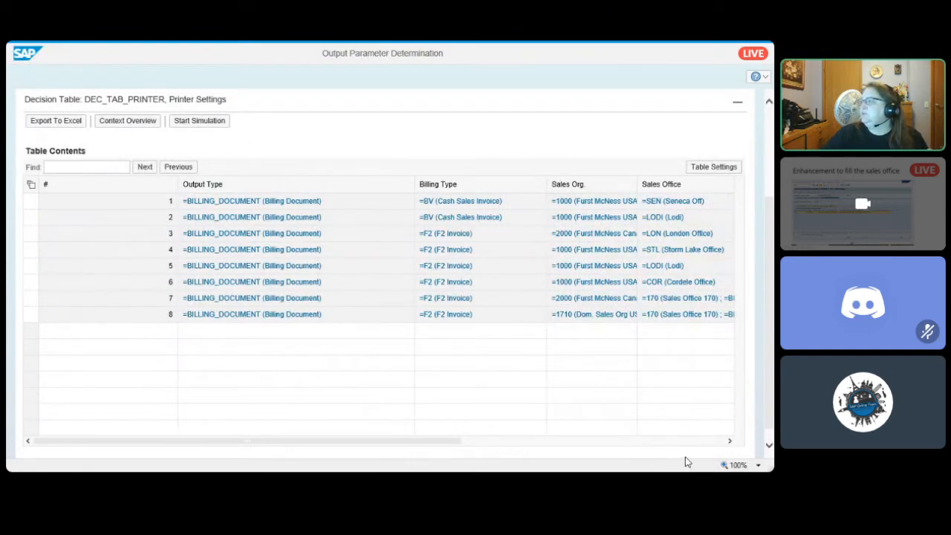
click(718, 444)
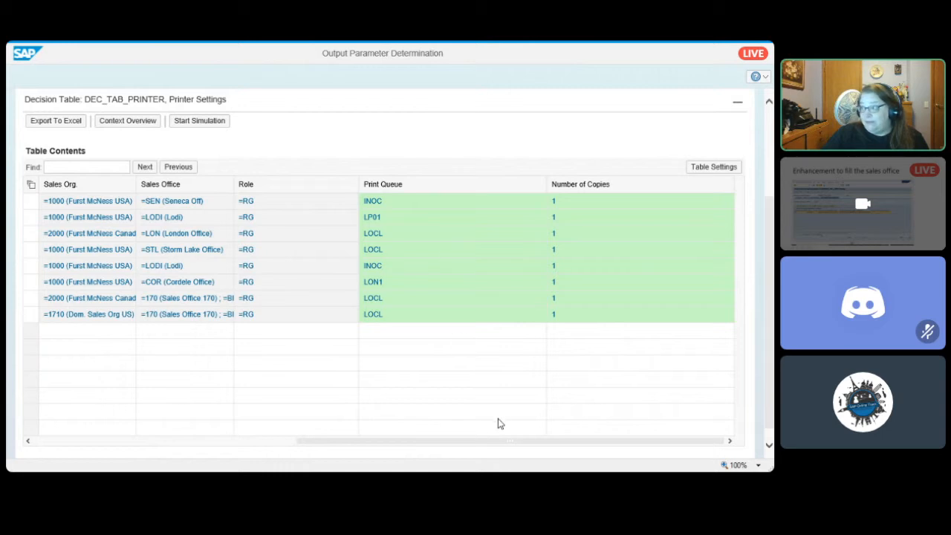
scroll(501, 415, up, 3)
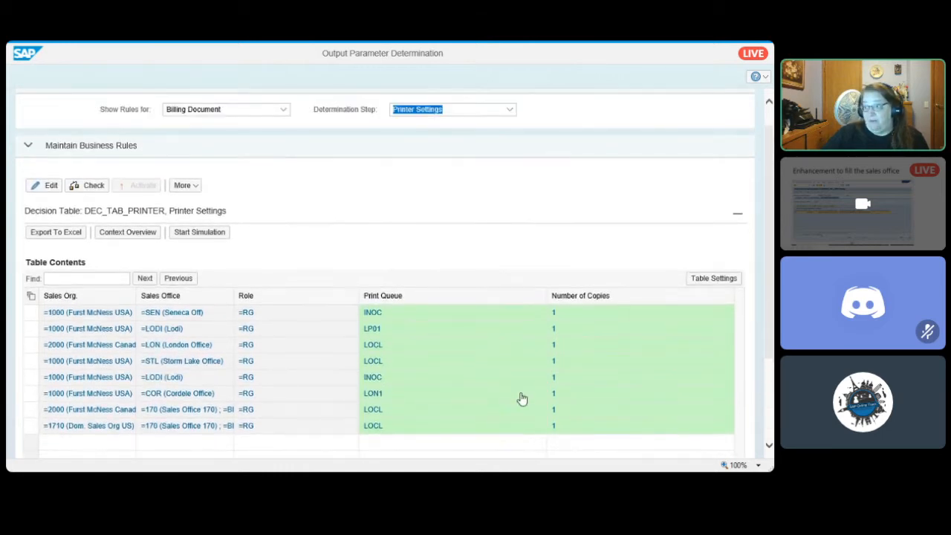
- Start a simulation of the DEC_TAB_PRINTER decision table and set its Billing Type to F2
click(205, 233)
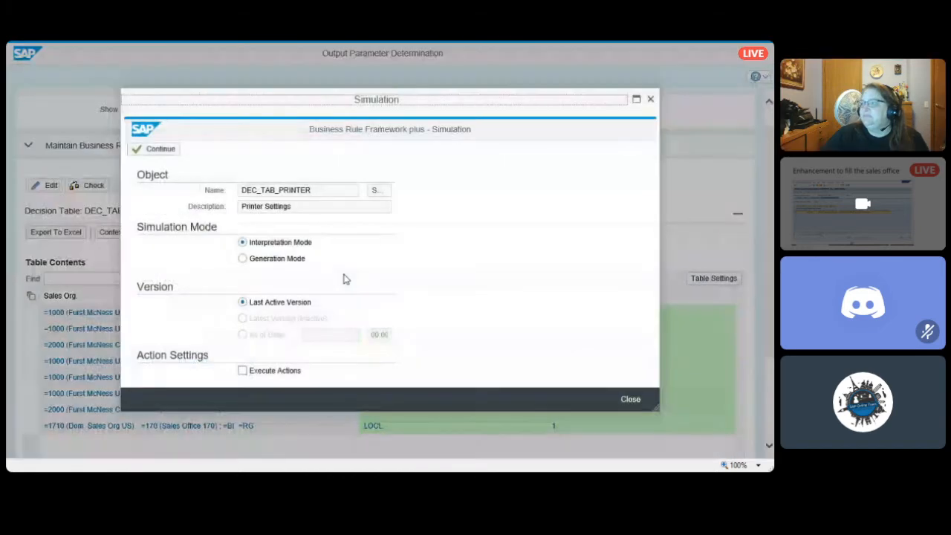
click(159, 152)
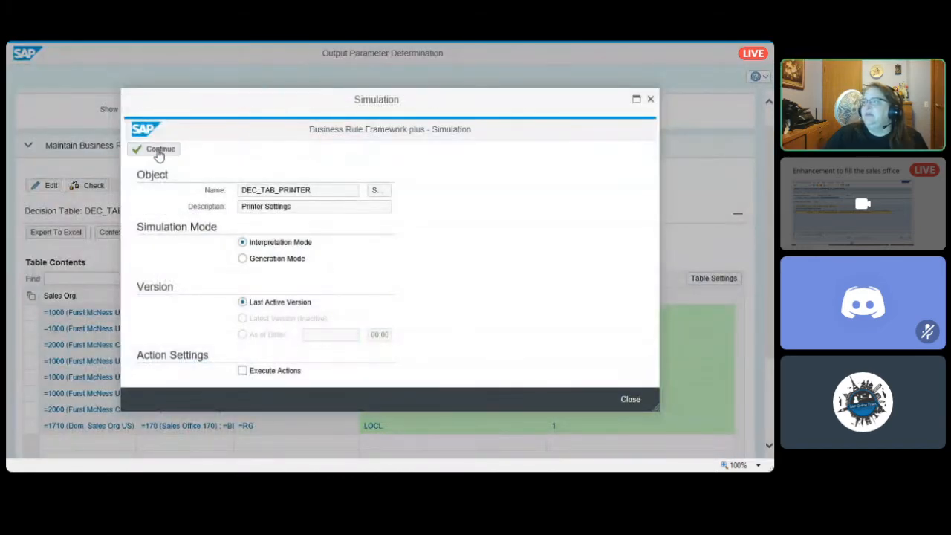
click(277, 294)
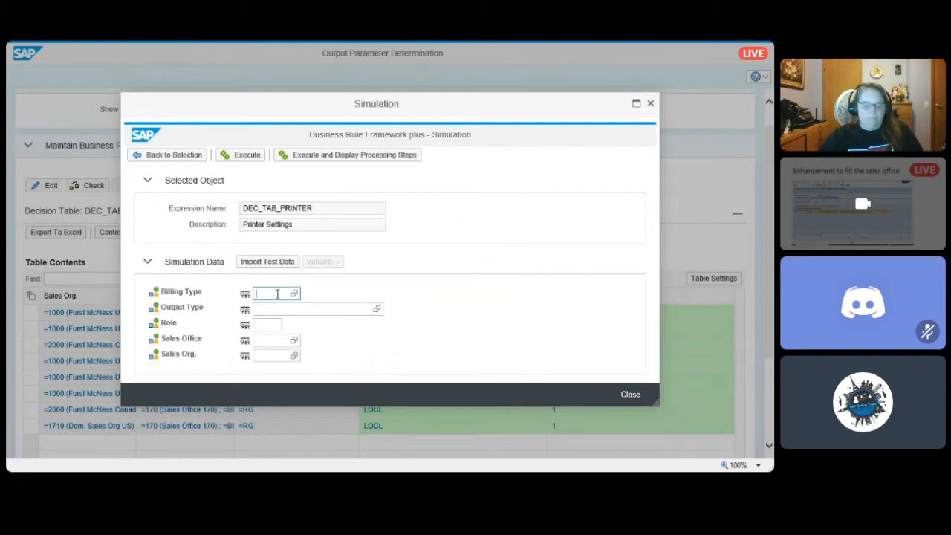
text(RGB)
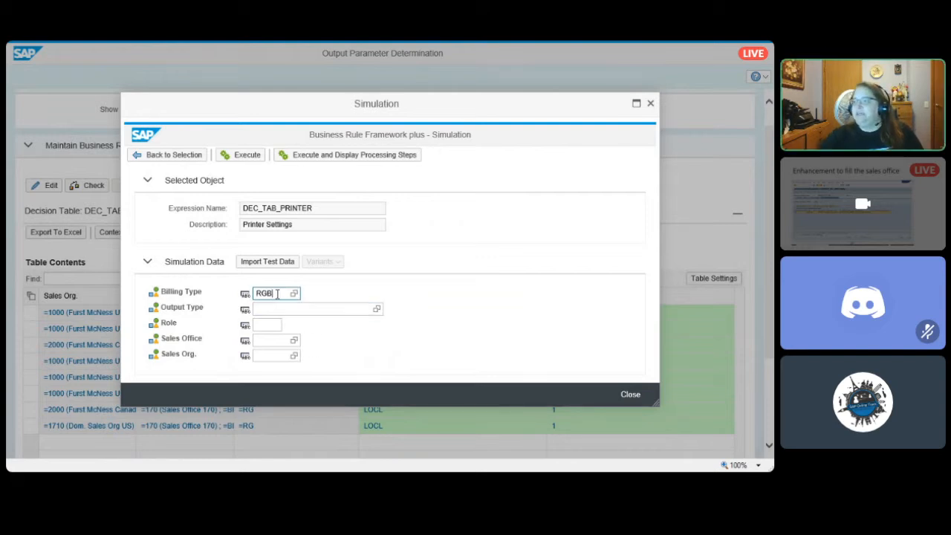
key(BackSpace)
key(Tab)
key(shift+Tab)
text(F)
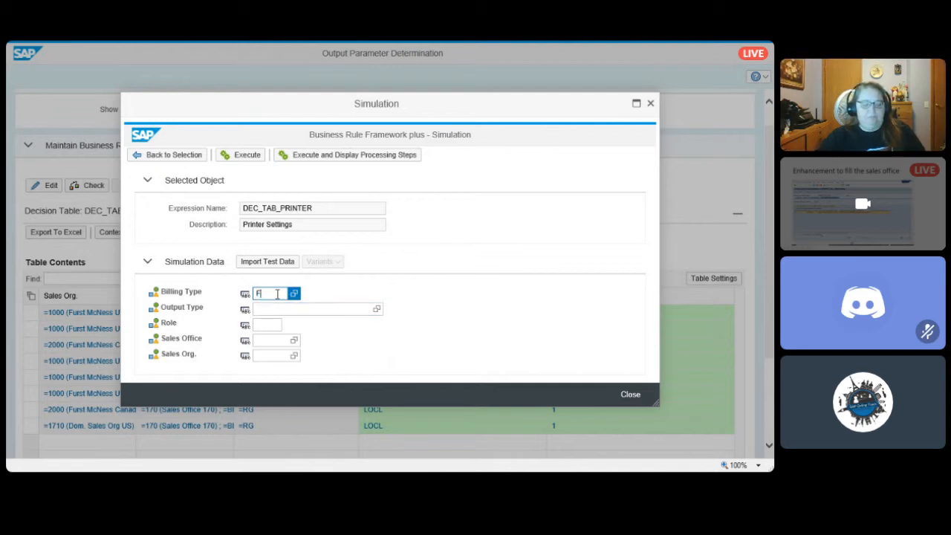
key(Tab)
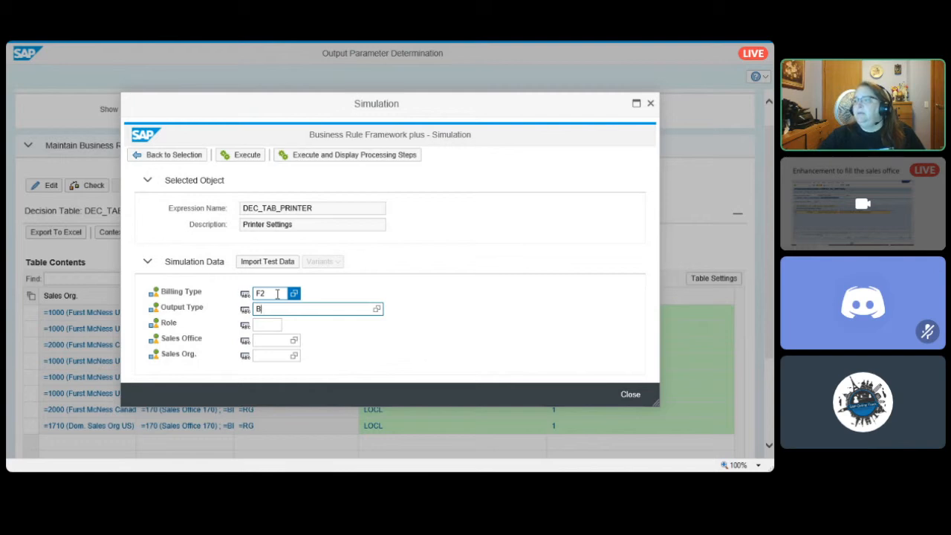
- Set the simulation's Output Type to BILLING_DOCUMENT and its Role to RG
text(Billing_d)
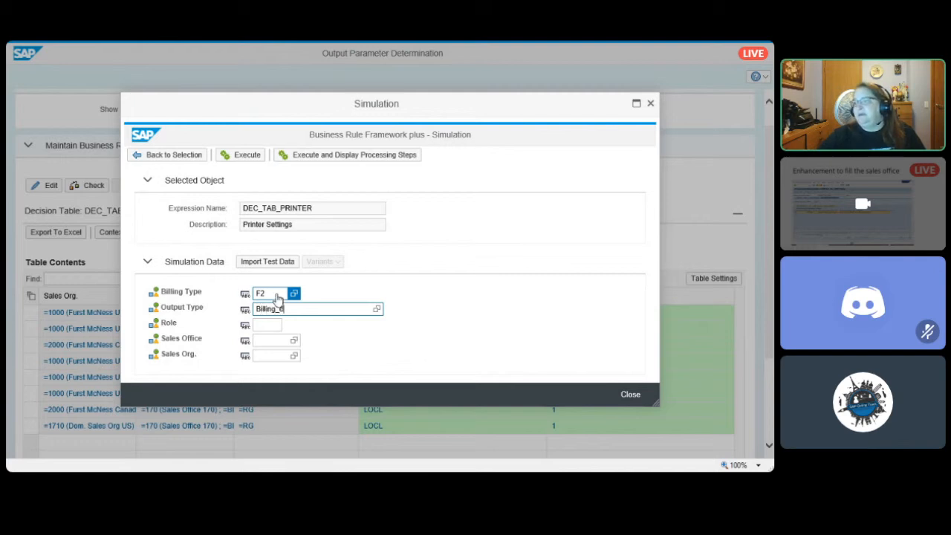
text(ocume)
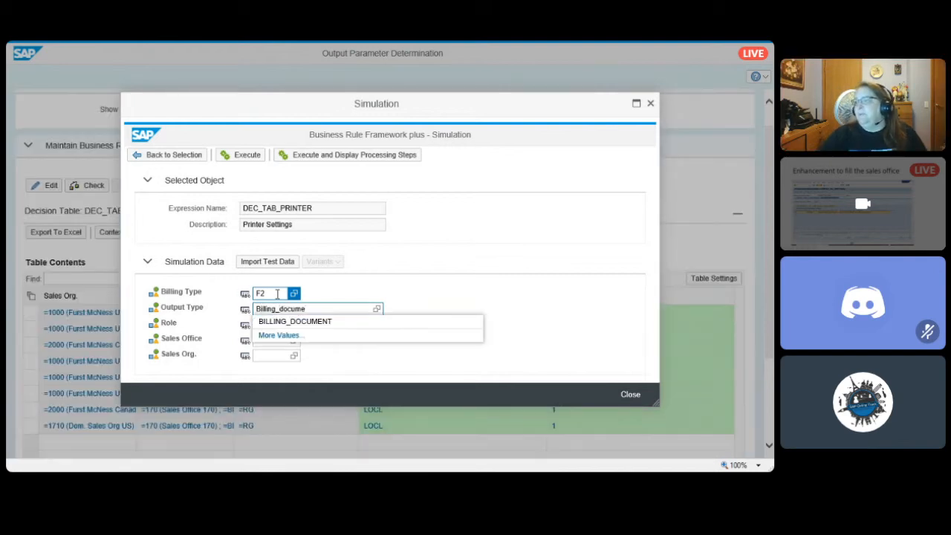
click(306, 322)
click(267, 322)
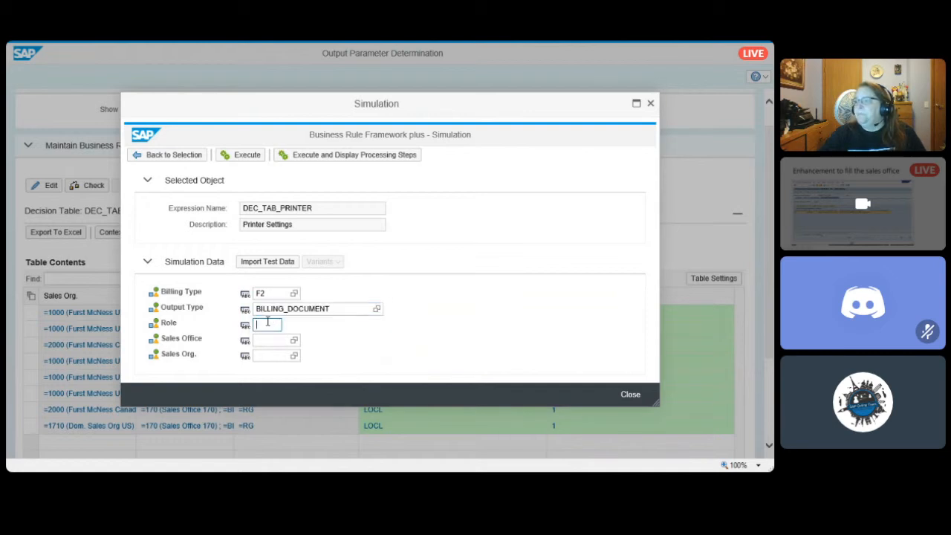
text(RG)
- Simulate the printer decision table with Sales Office 1000 and Sales Org. STL, and return to the simulation data
click(271, 339)
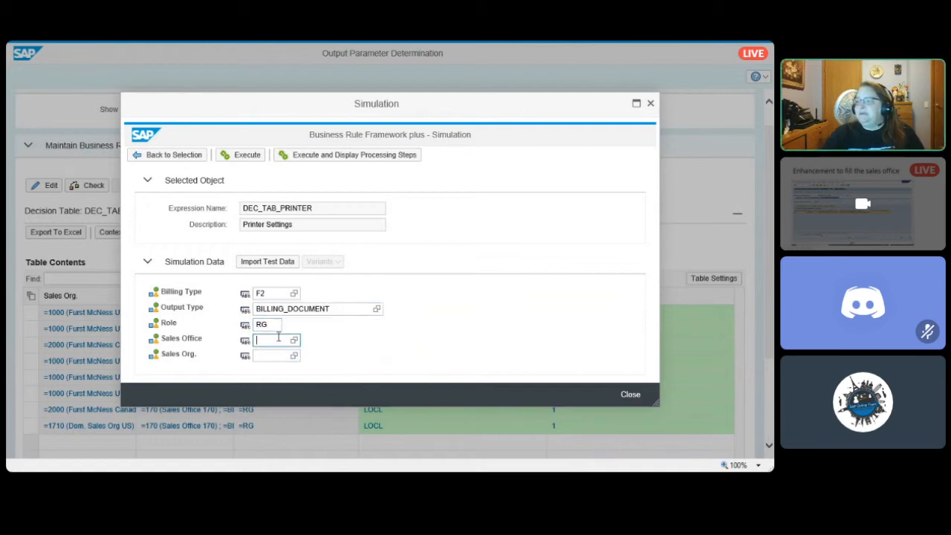
key(Tab)
text(ST)
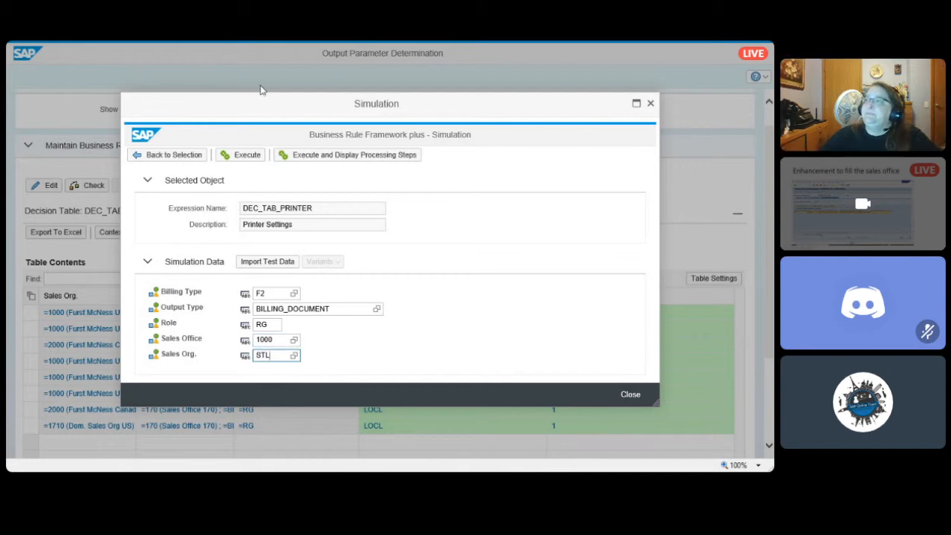
click(257, 159)
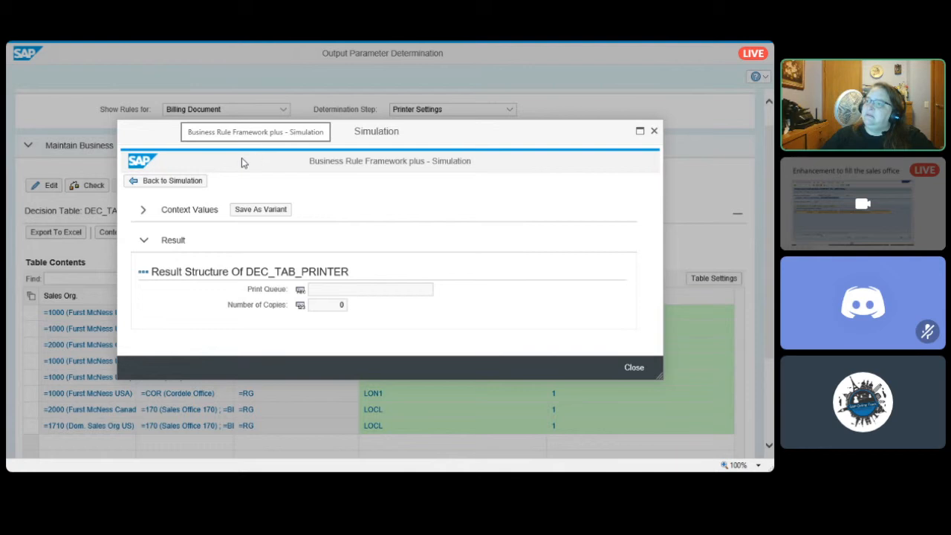
click(172, 182)
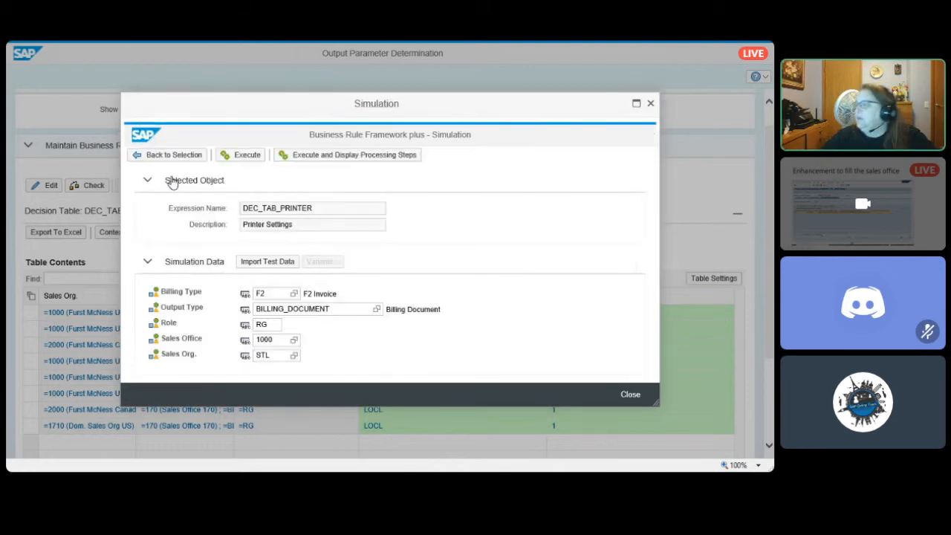
- Check the decision table behind the simulation dialog and rerun the simulation with Sales Org. set to LODI
drag(406, 103, 559, 327)
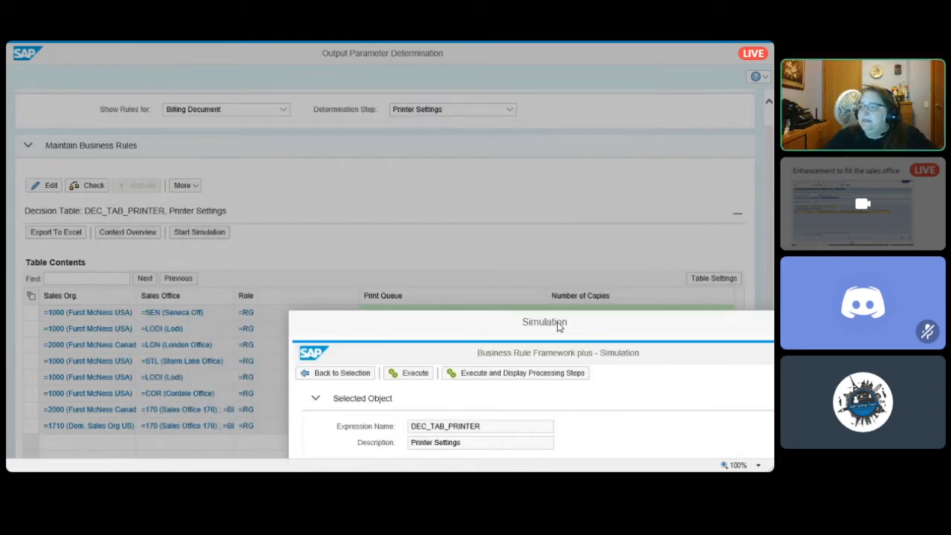
drag(559, 327, 388, 61)
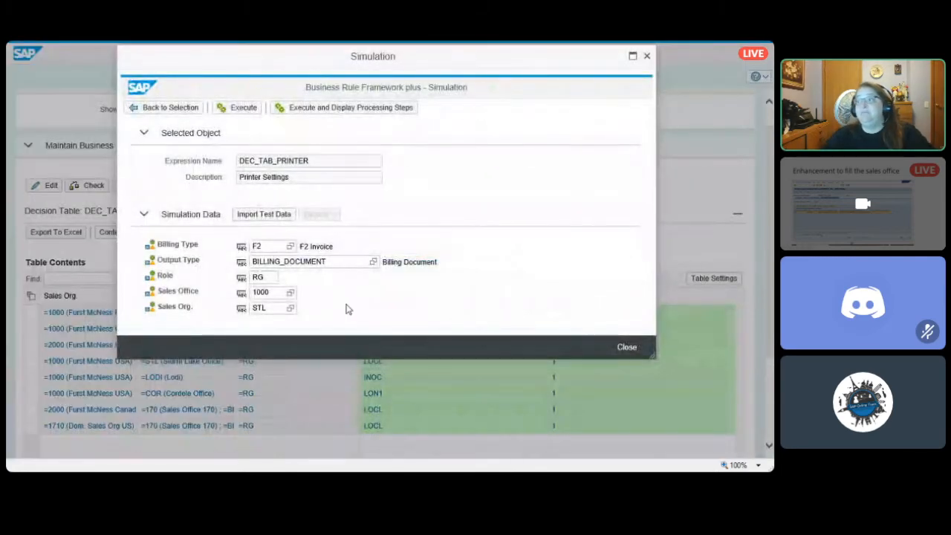
drag(282, 307, 184, 307)
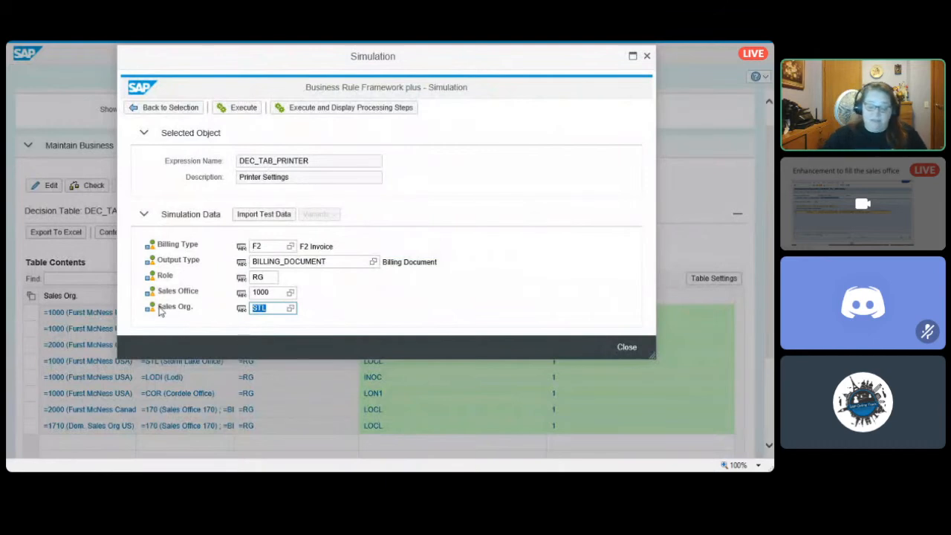
text(LODI)
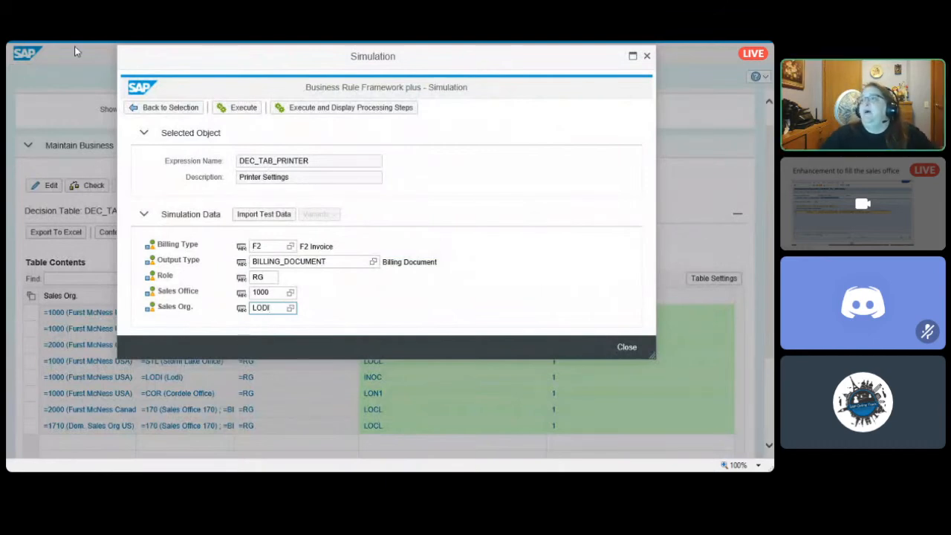
click(243, 108)
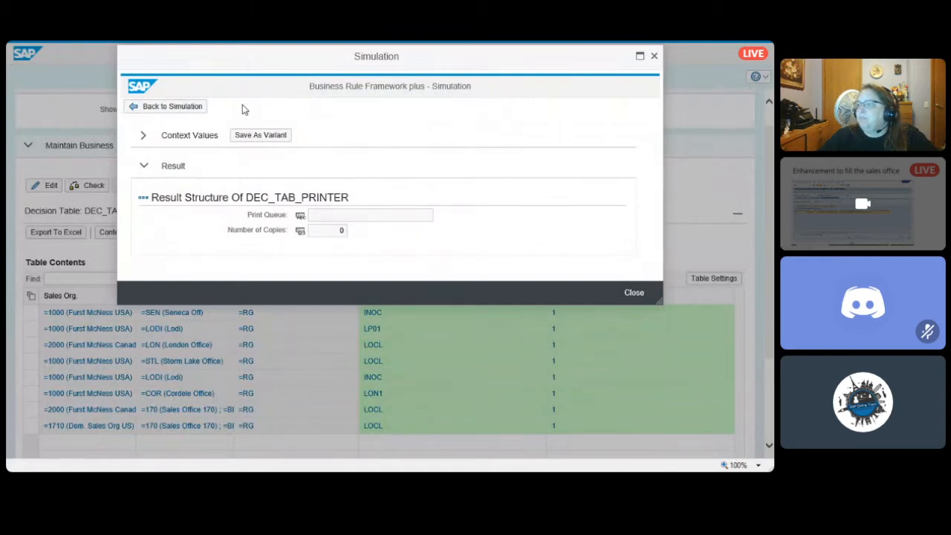
click(146, 115)
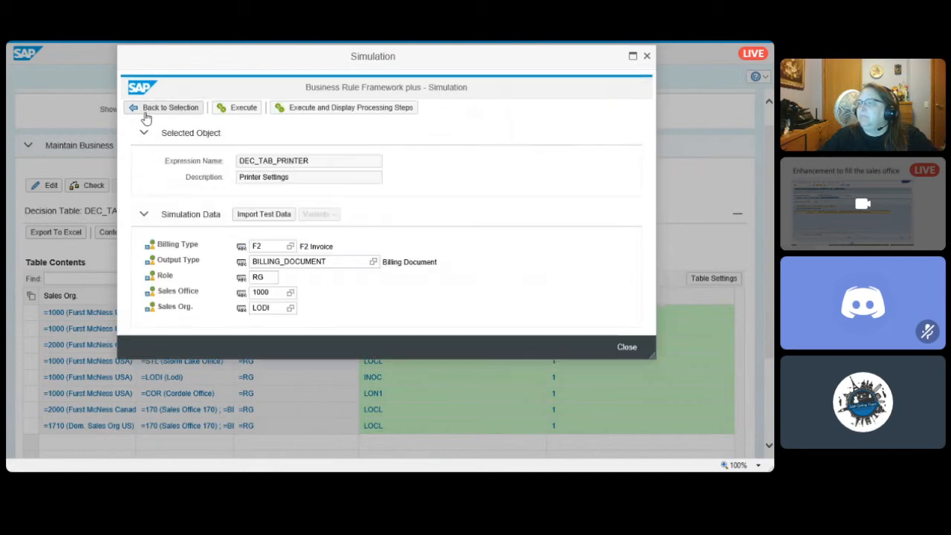
- Correct the simulation data to Sales Office LODI and Sales Org. 1000, execute it, and return to the simulation data
double_click(280, 292)
text(LODI)
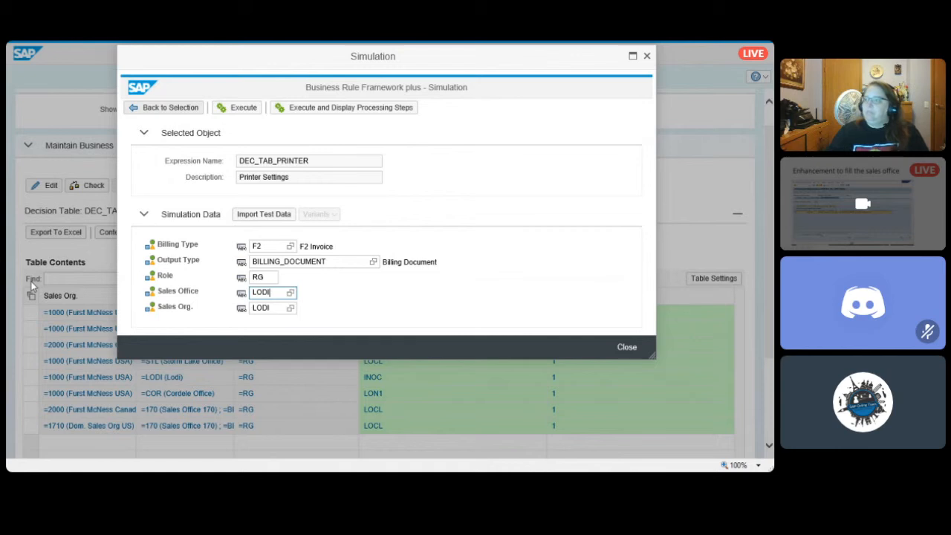
key(Tab)
text(1000)
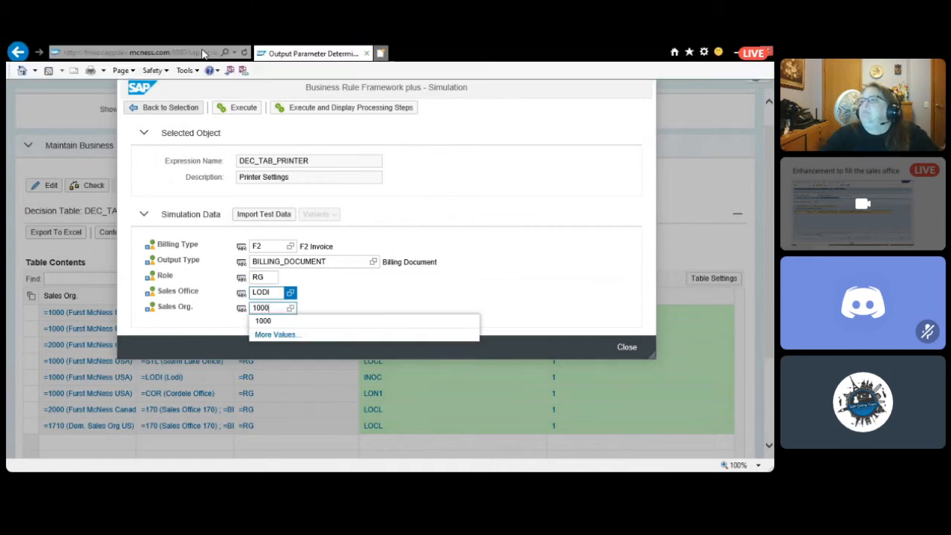
click(241, 107)
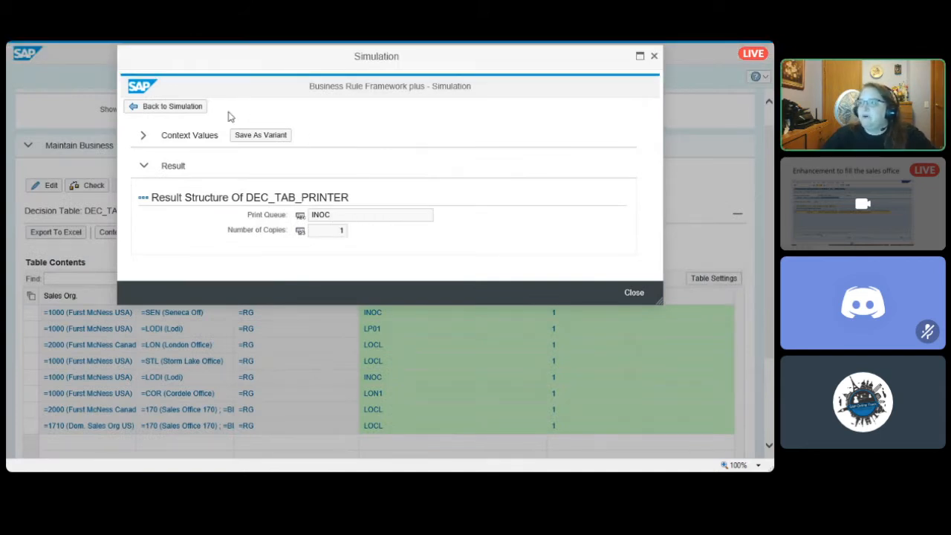
click(186, 109)
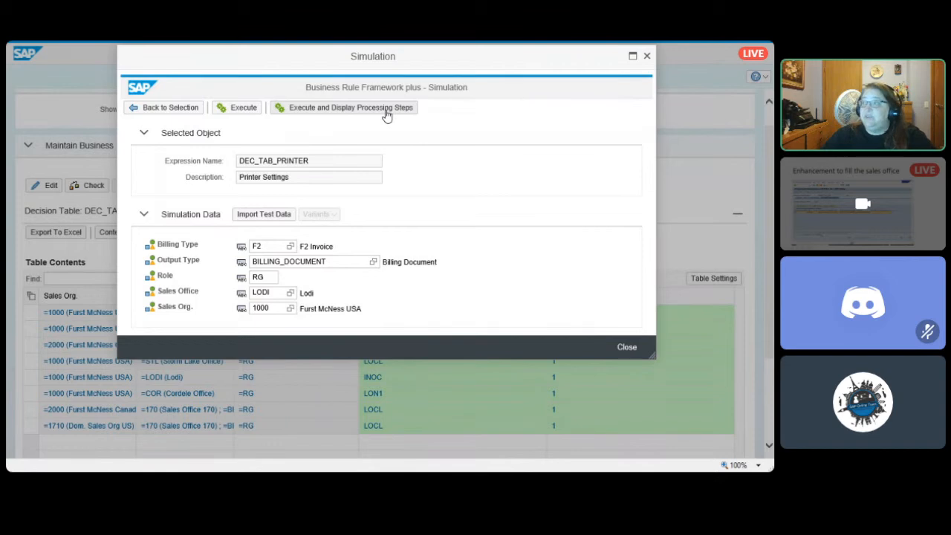
- Execute the simulation with its processing steps displayed, examine the evaluation of decision table row 1, and close the simulation
click(386, 115)
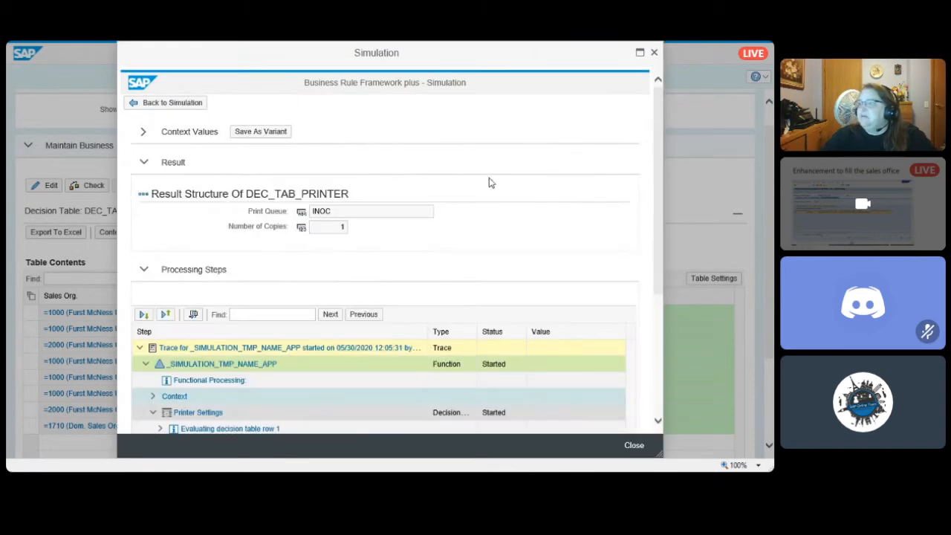
drag(659, 146, 647, 270)
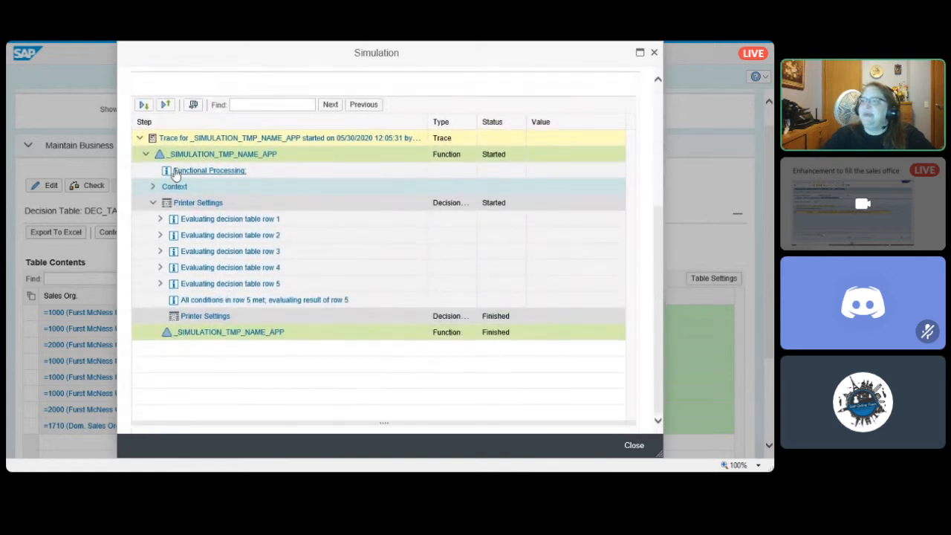
click(161, 220)
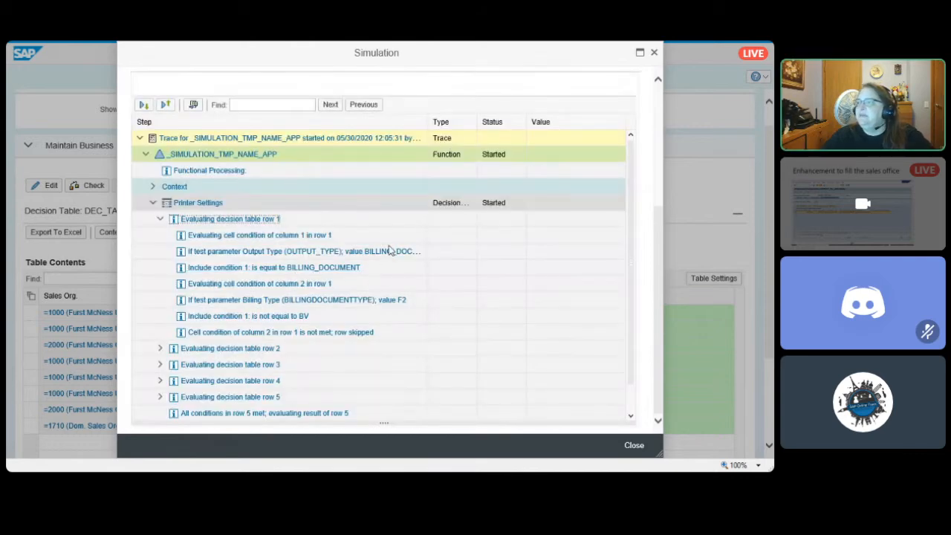
click(391, 250)
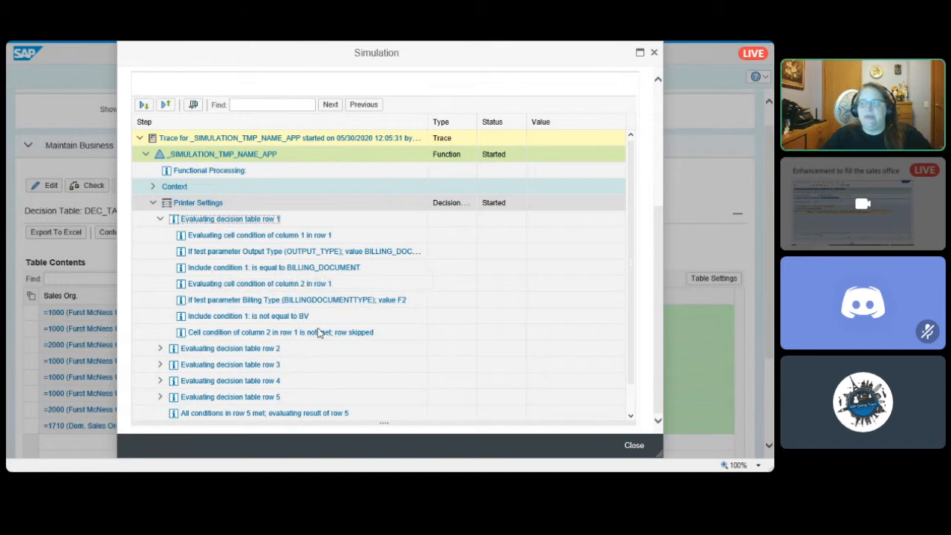
scroll(266, 325, down, 1)
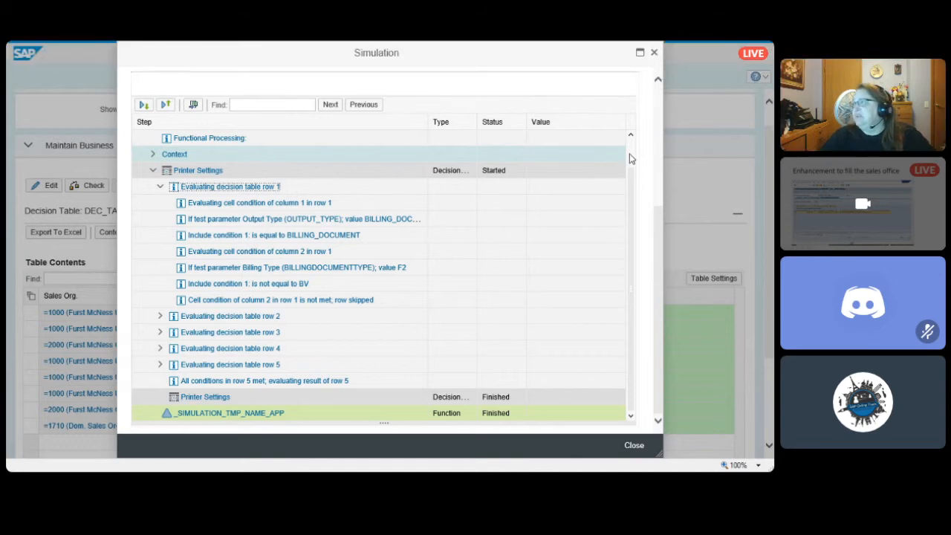
click(654, 54)
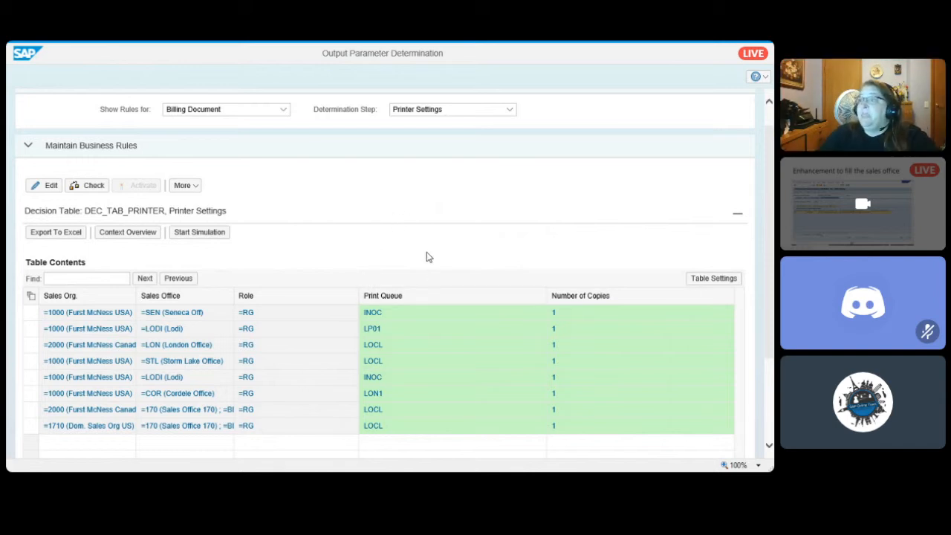
- Review the printer decision table's rows from their Print Queue settings back to Output Type and Billing Type
scroll(438, 213, down, 3)
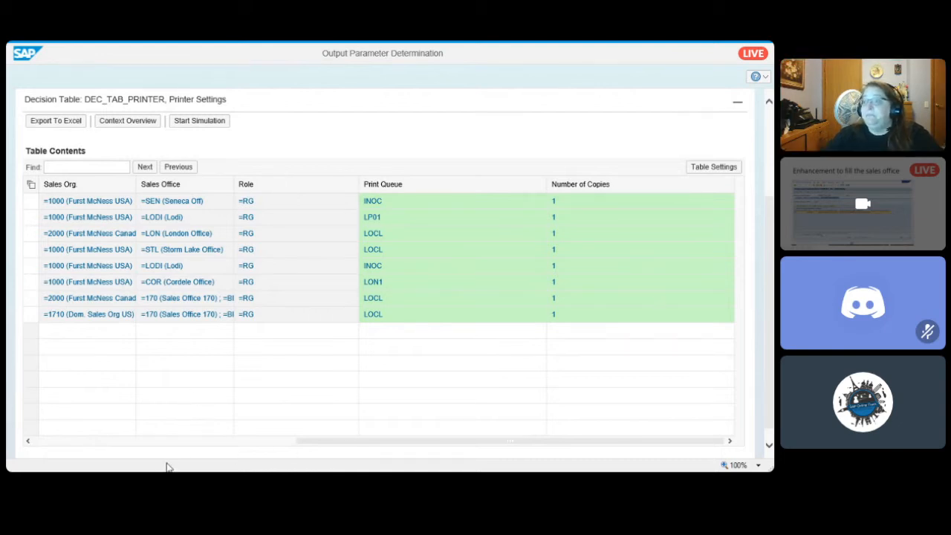
click(39, 442)
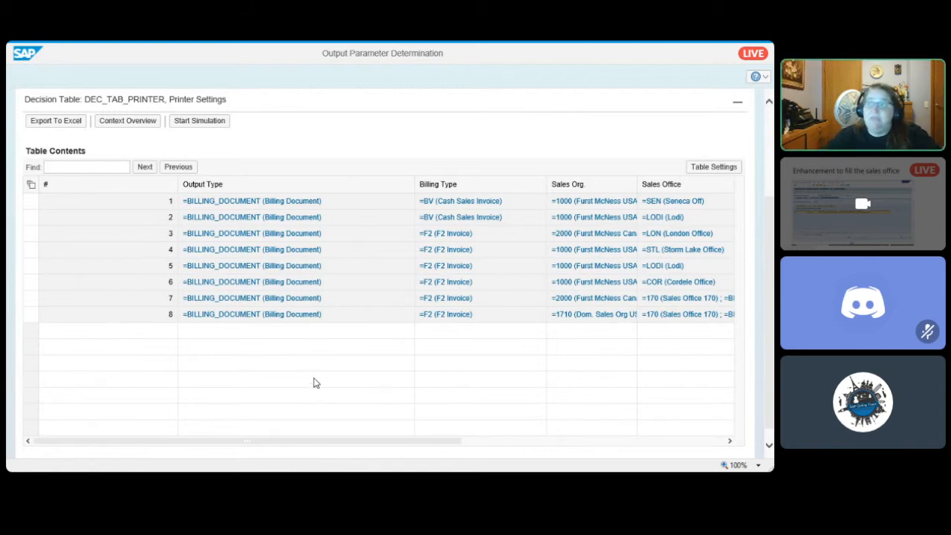
scroll(309, 383, up, 2)
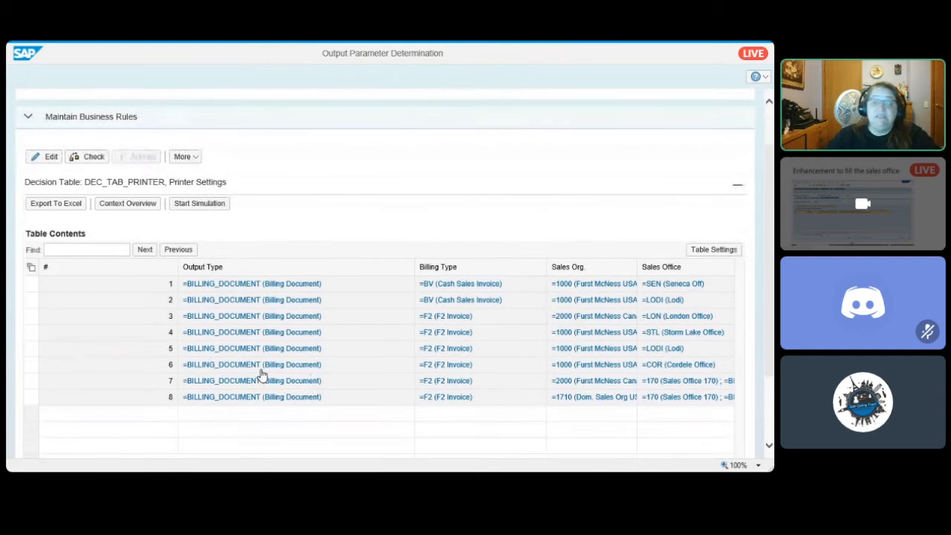
scroll(261, 375, up, 1)
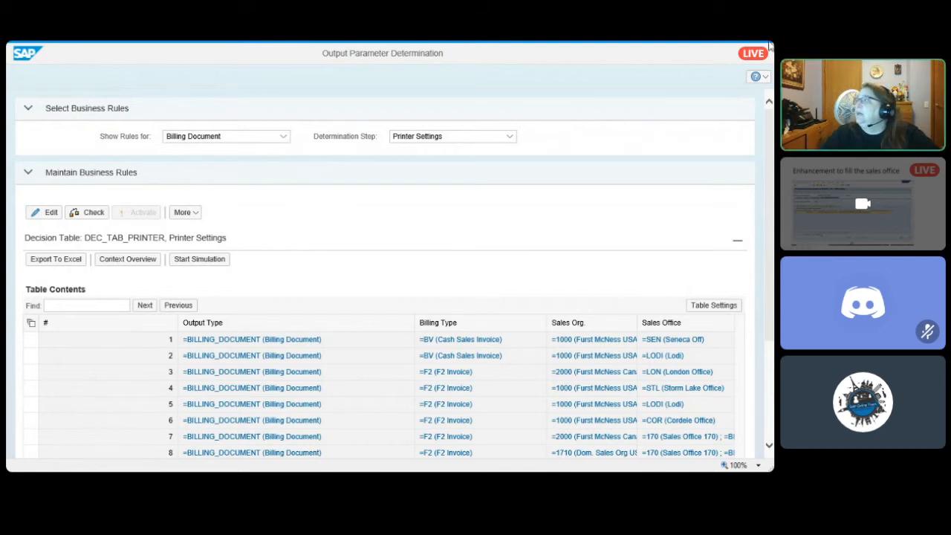
- Switch from the Output Parameter Determination window to the BRFplus Workbench and display the code template for FUNC_OUTPUT_TYPE
mouse_move(735, 46)
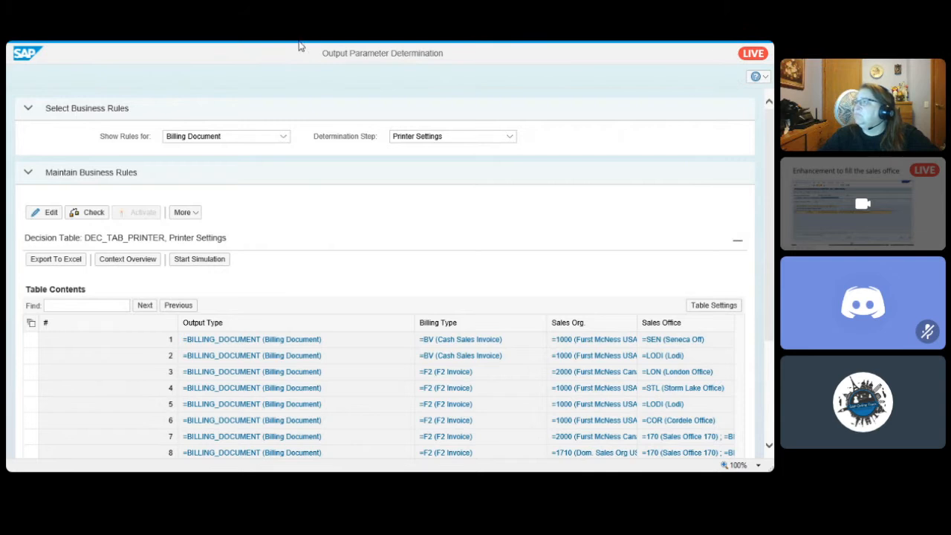
click(735, 52)
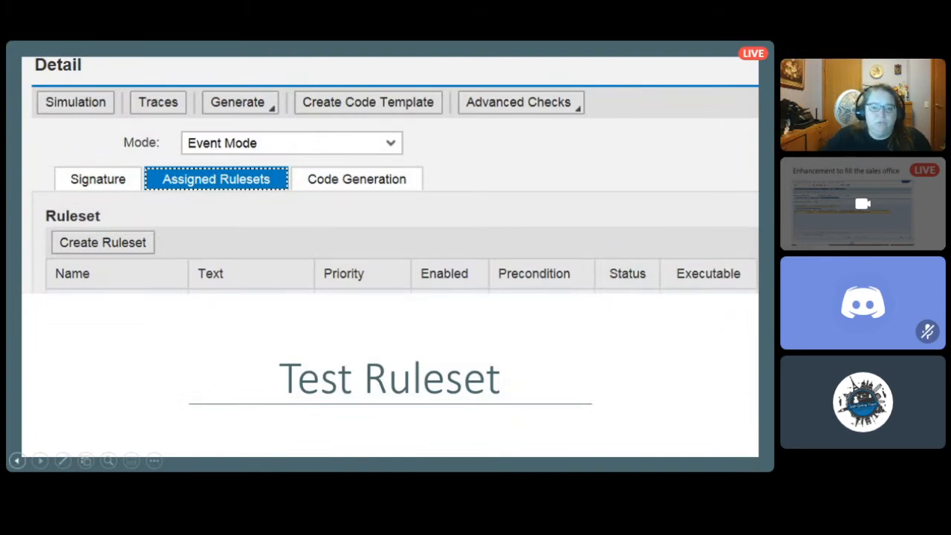
key(alt+Tab)
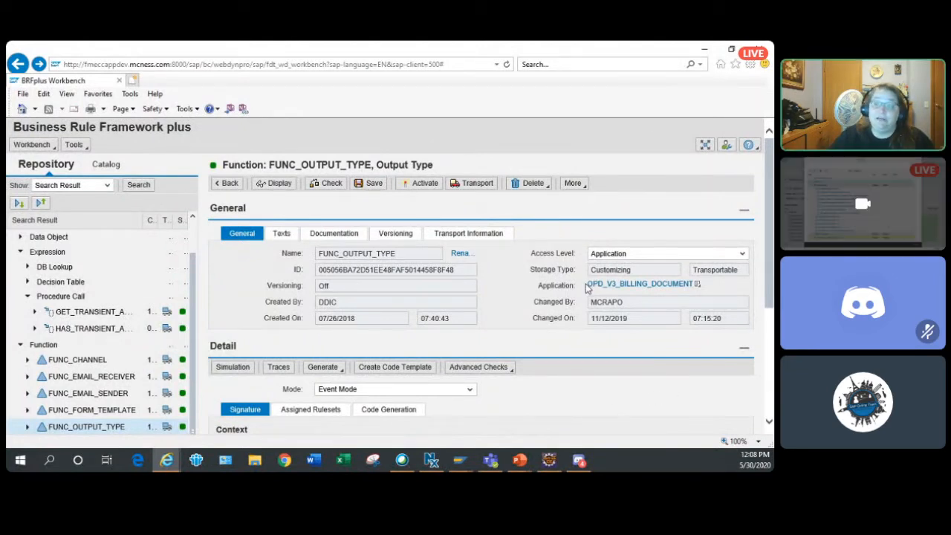
scroll(586, 288, down, 1)
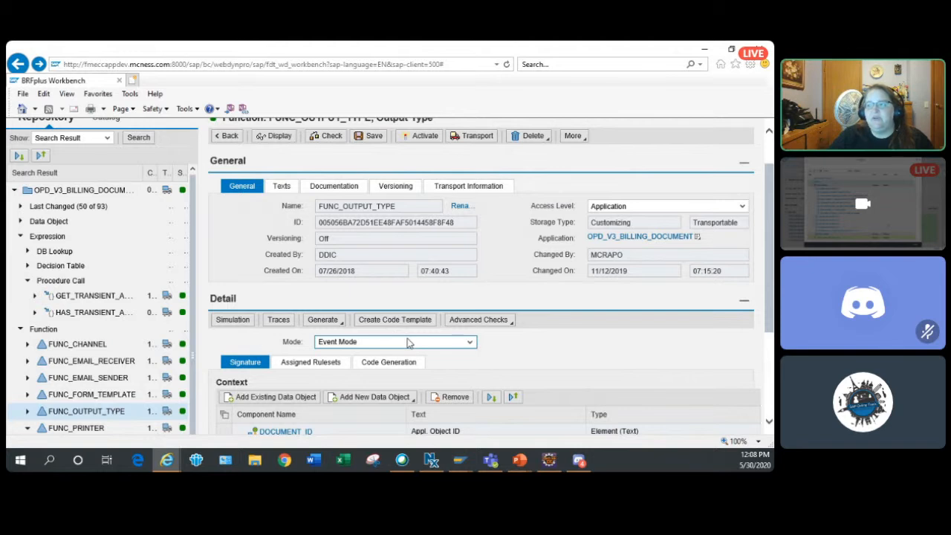
scroll(407, 351, up, 2)
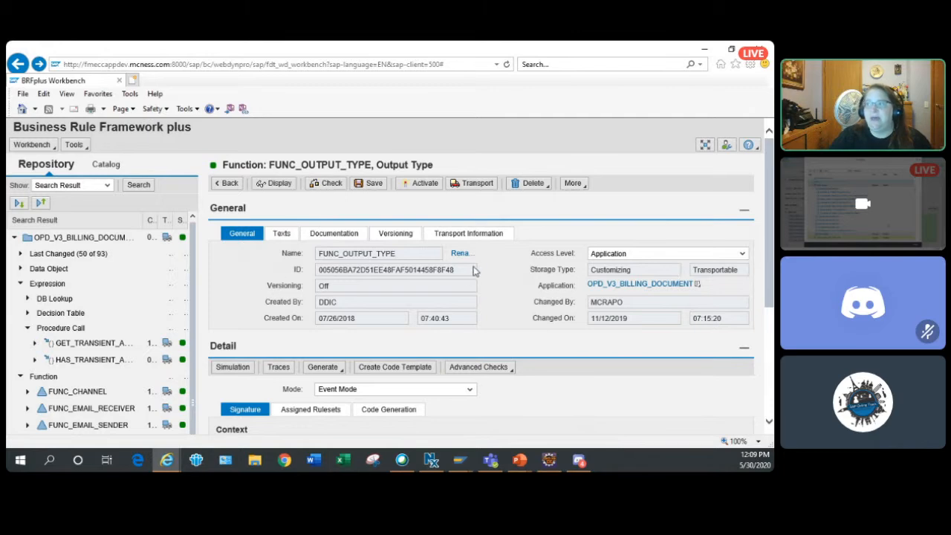
scroll(473, 272, down, 3)
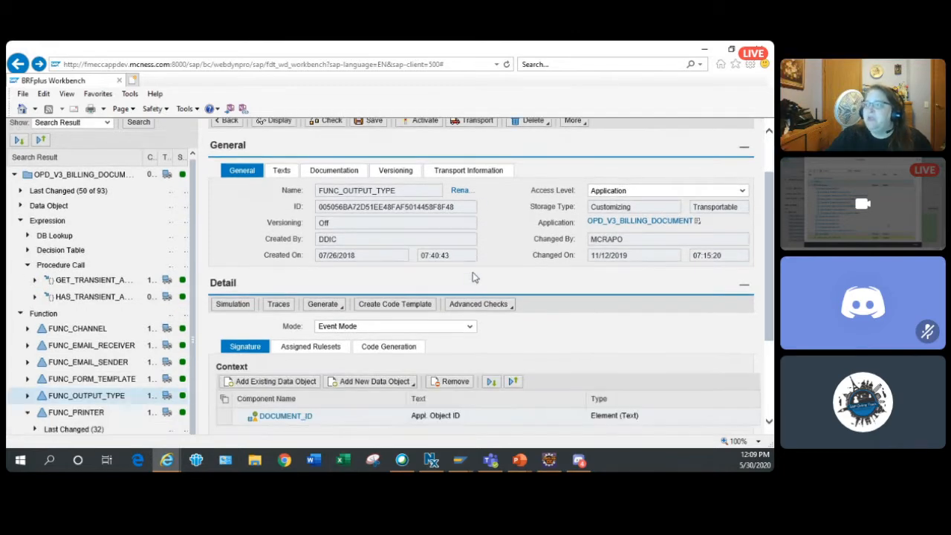
scroll(470, 287, up, 1)
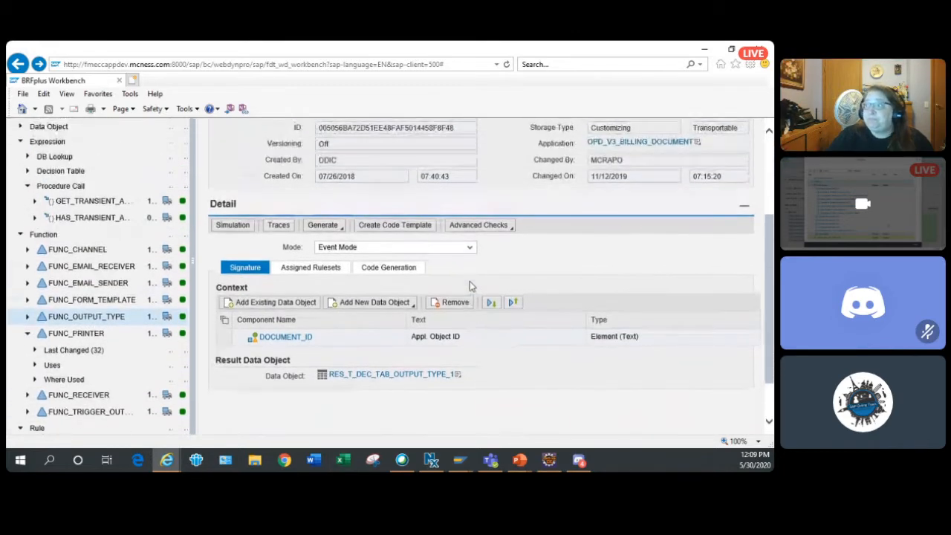
click(422, 226)
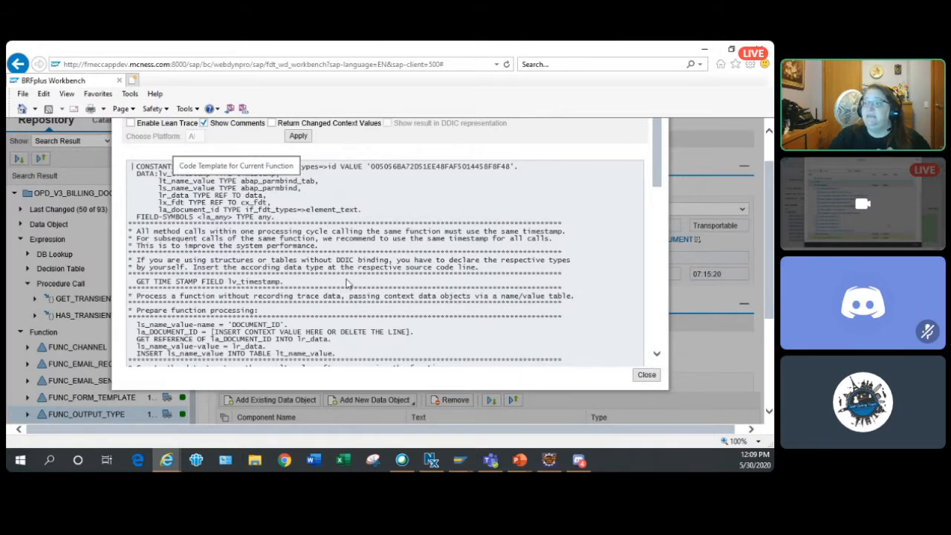
- Read the rest of the FUNC_OUTPUT_TYPE code template down to its ENDTRY statement and close it
scroll(329, 310, down, 8)
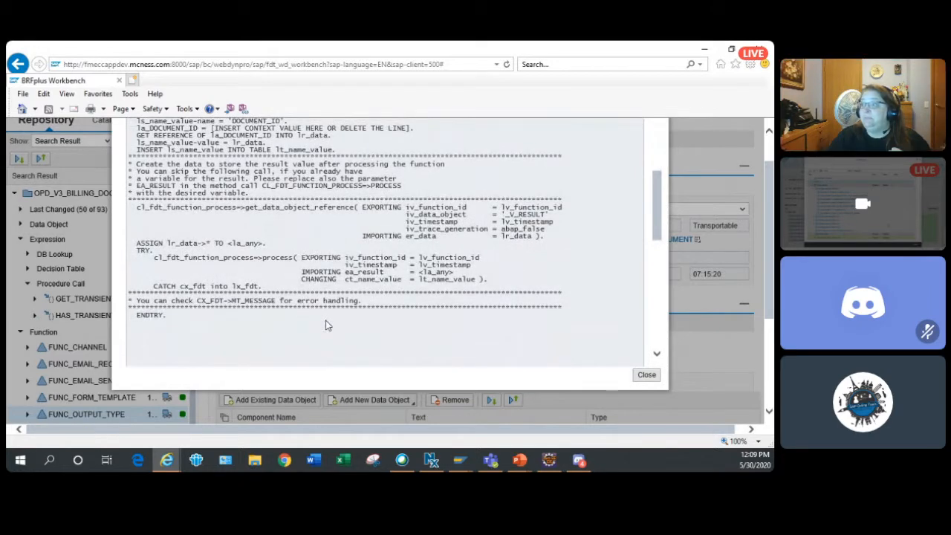
click(644, 378)
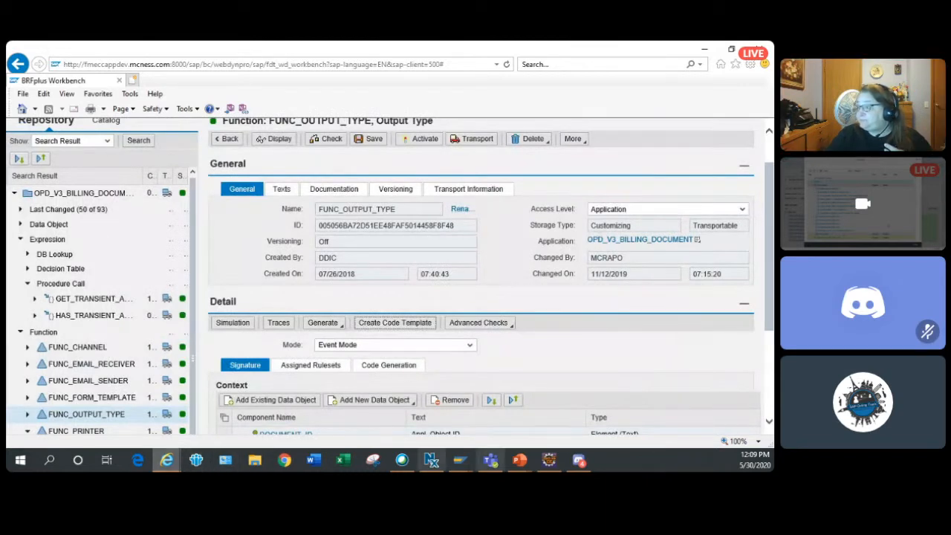
- Switch to the SAP GUI session showing Display Sales Document and open the ABAP Editor from there
click(458, 462)
click(311, 410)
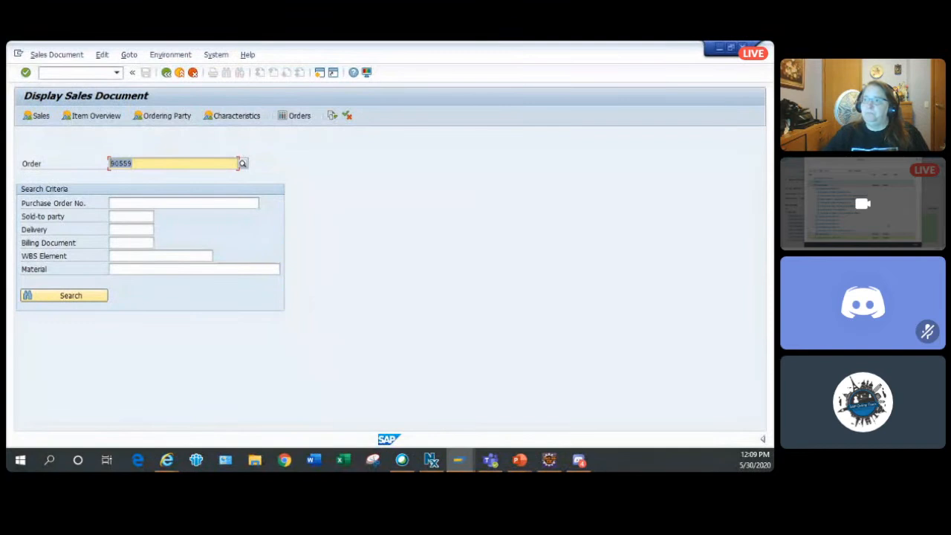
click(73, 76)
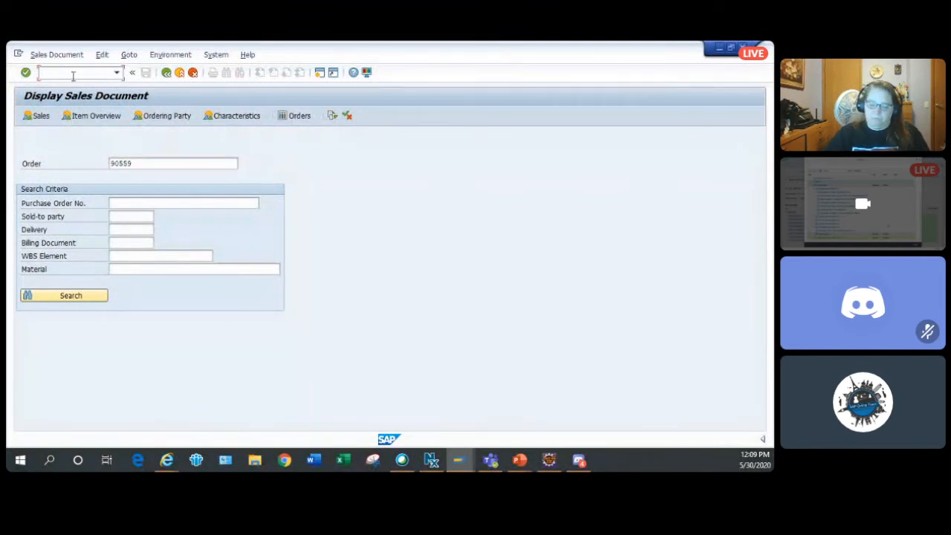
key(Return)
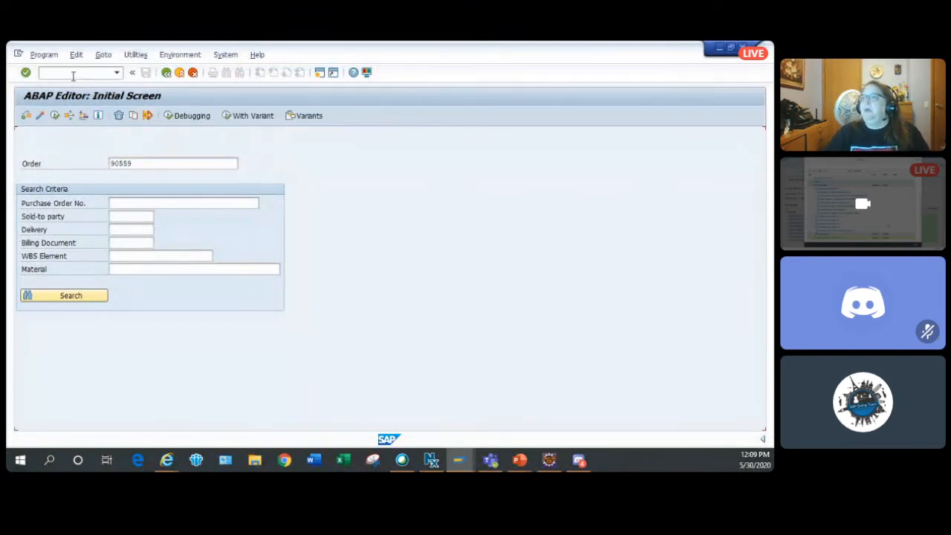
- Search the repository for programs matching z*customer* and dismiss the hit list
text(z*cus)
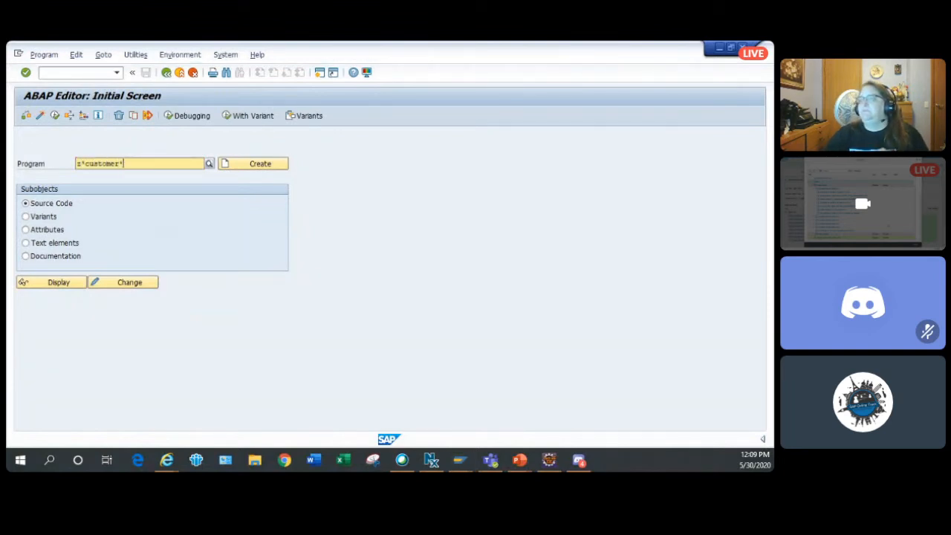
text(tomer*)
key(Return)
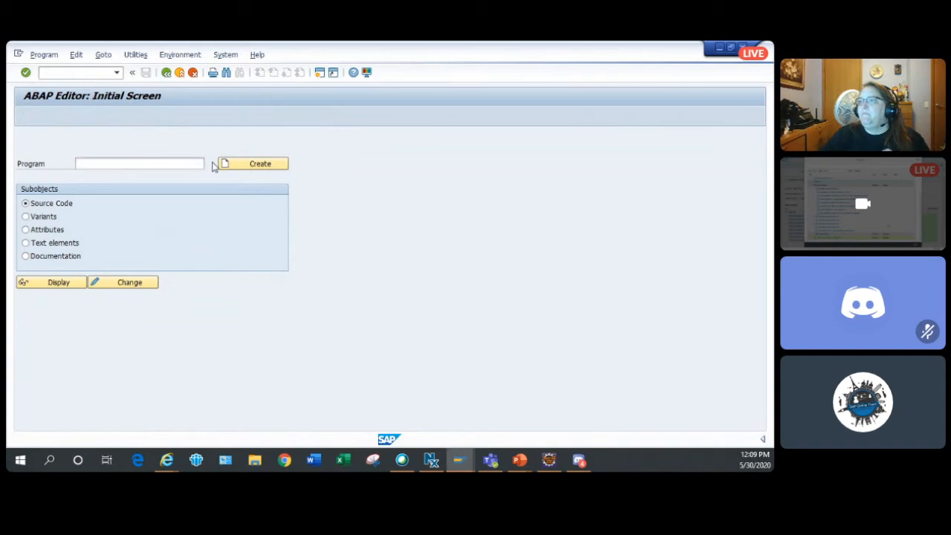
click(208, 165)
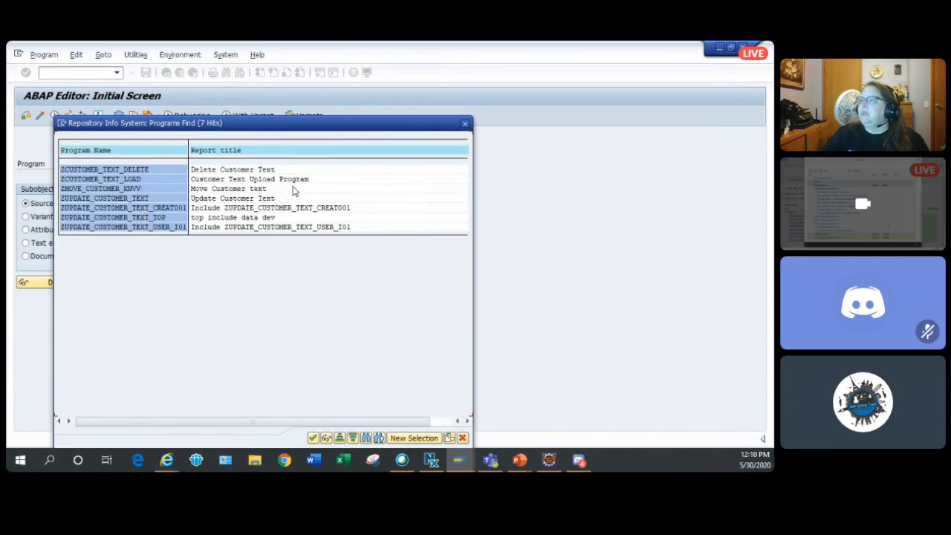
click(461, 437)
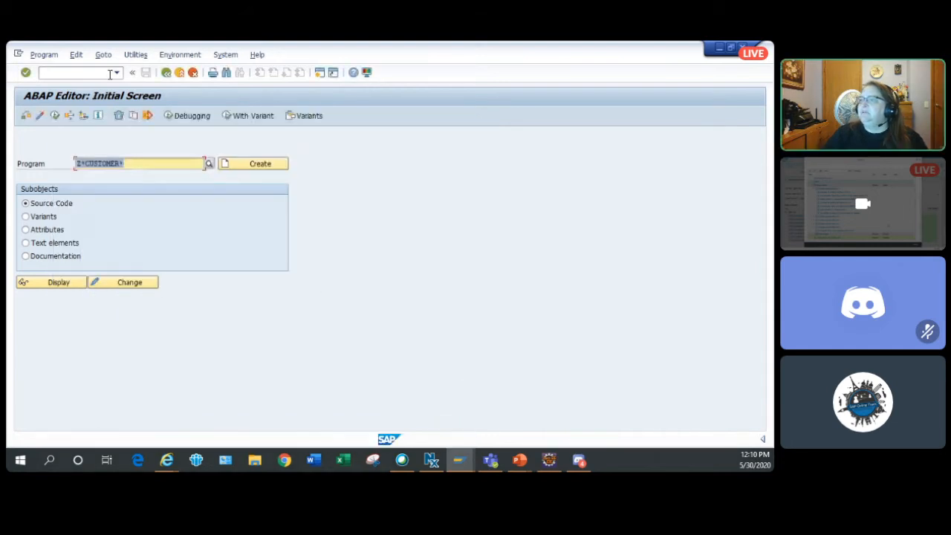
- Shorten the program search pattern to Z*CUST*, pick ZBTC_CUST_STATEMENT, and display its source code
click(147, 166)
key(BackSpace)
key(BackSpace)
key(BackSpace)
key(BackSpace)
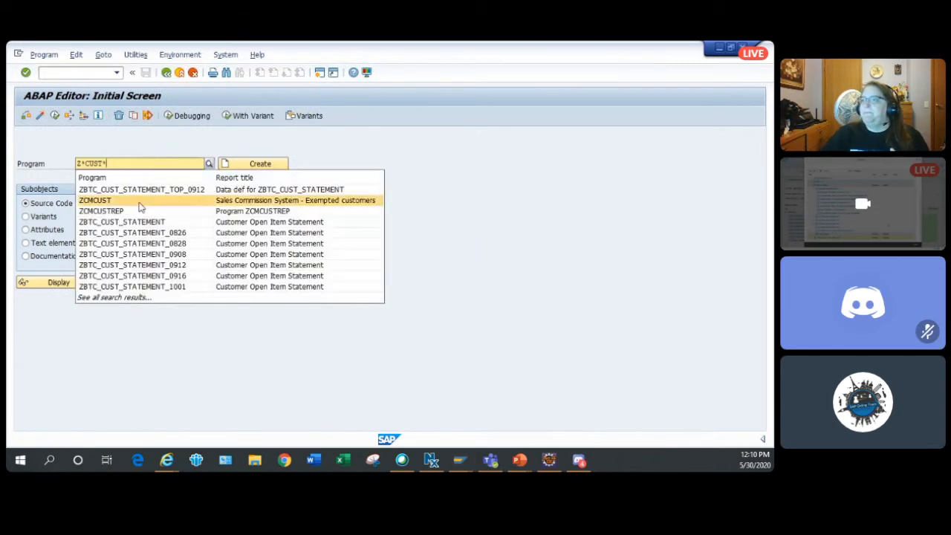
click(133, 224)
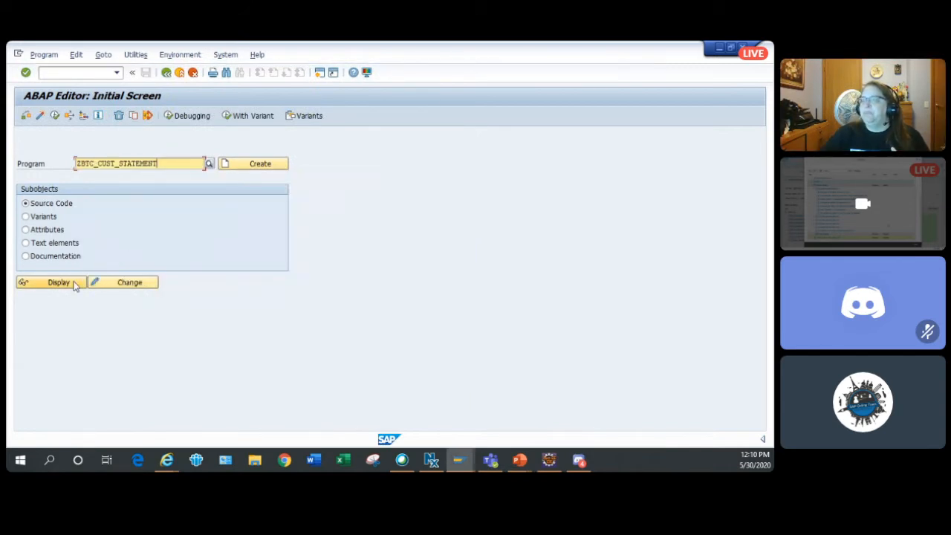
click(74, 282)
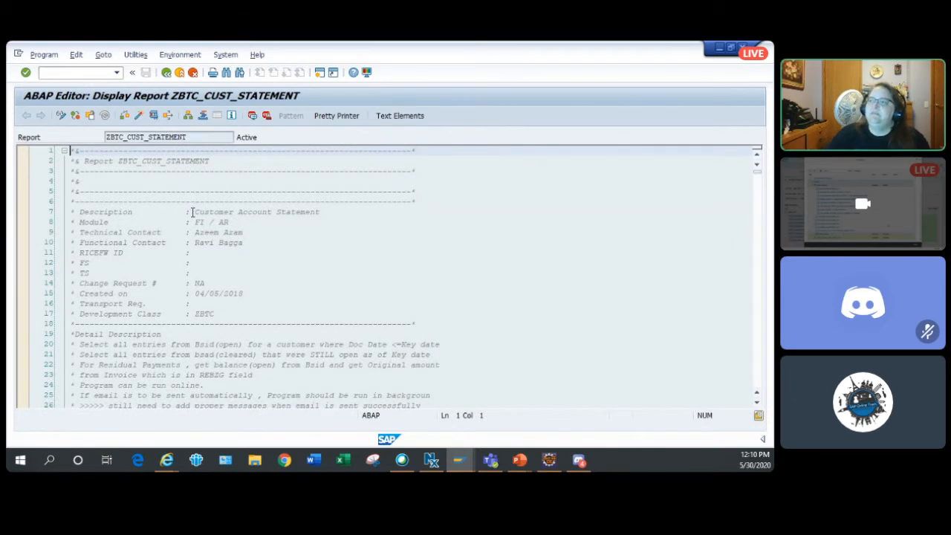
- Read the report's header comments and modification log through to the subroutine calls under START-OF-SELECTION
scroll(189, 221, down, 3)
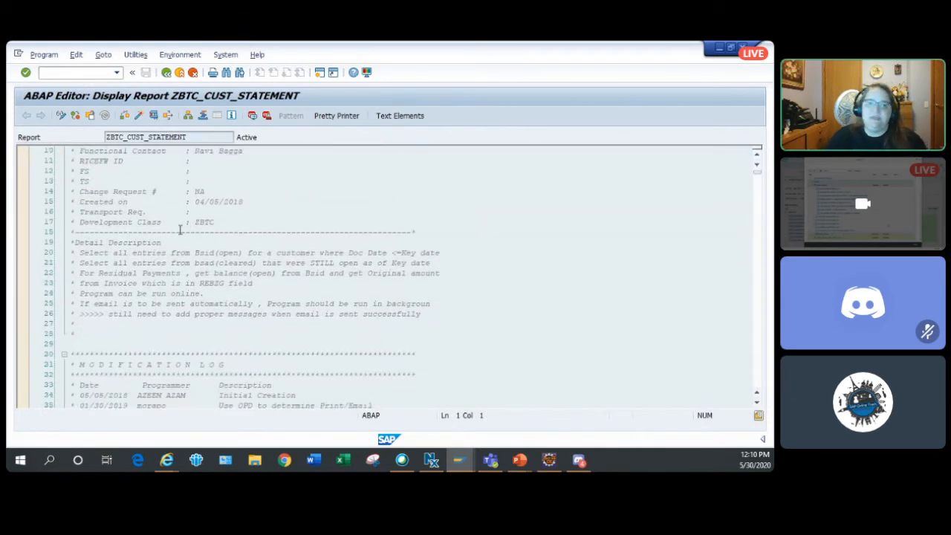
scroll(182, 227, down, 1)
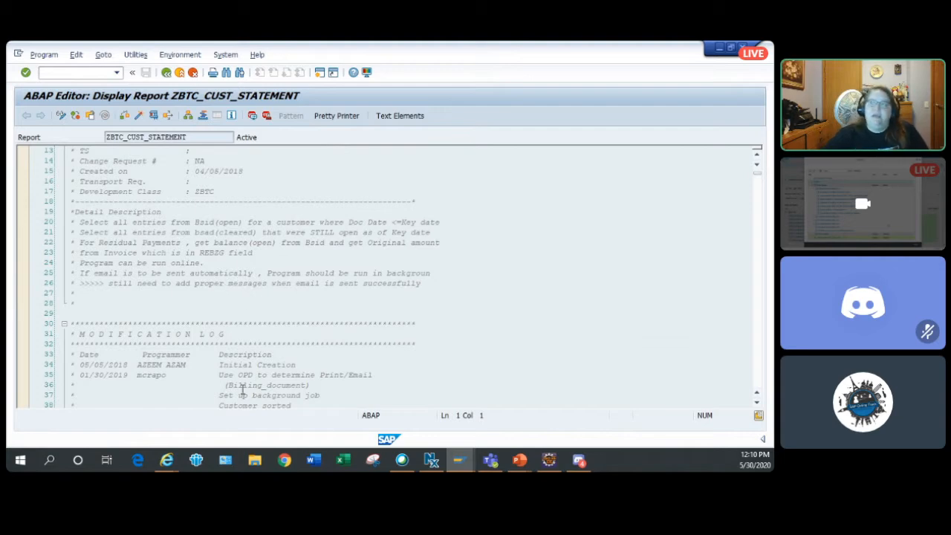
scroll(331, 347, down, 15)
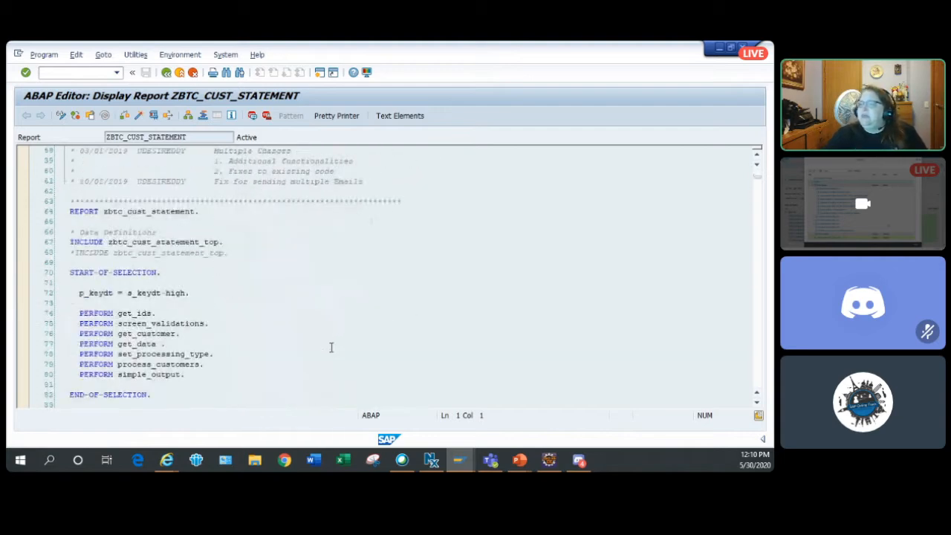
scroll(331, 347, down, 1)
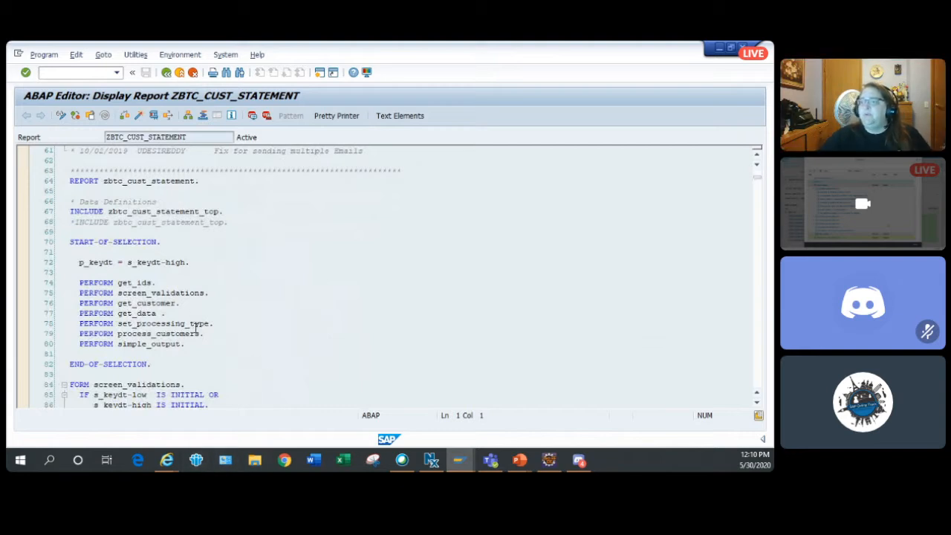
scroll(142, 315, down, 3)
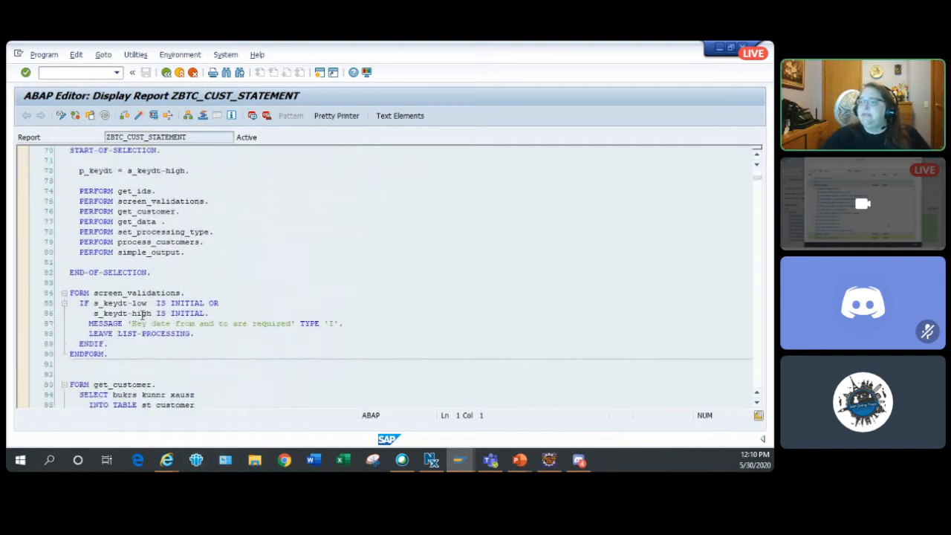
- Inspect the process_customers subroutine past its key date balance call and return to the main program block
double_click(167, 245)
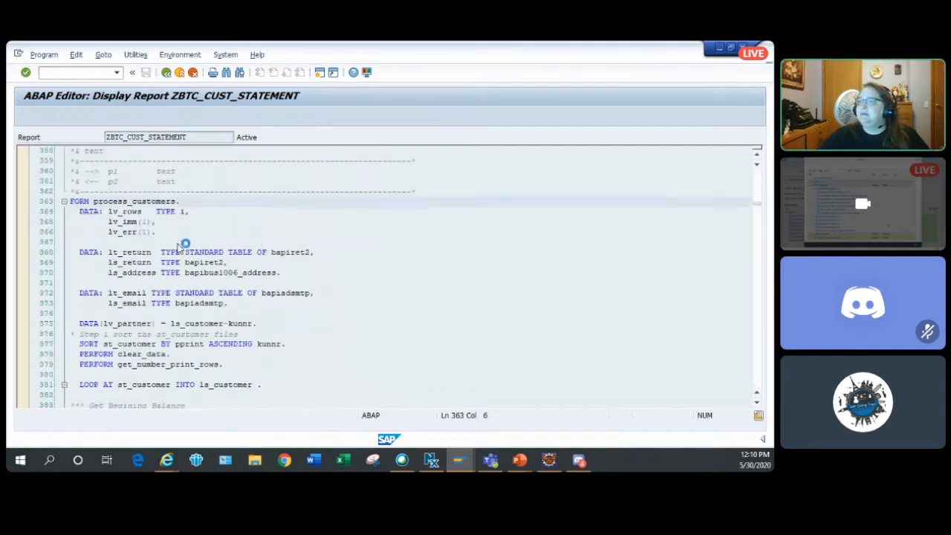
scroll(179, 247, down, 2)
scroll(179, 245, down, 6)
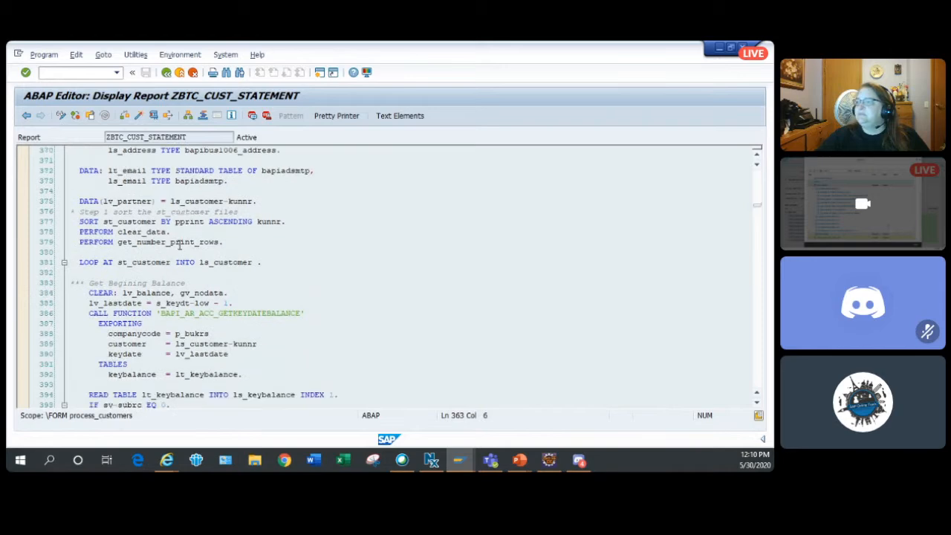
scroll(179, 245, down, 7)
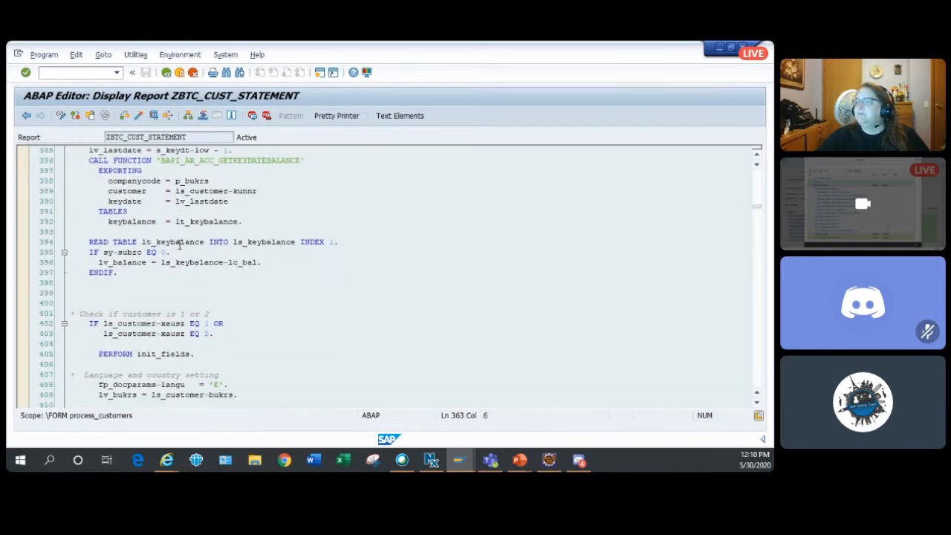
click(166, 72)
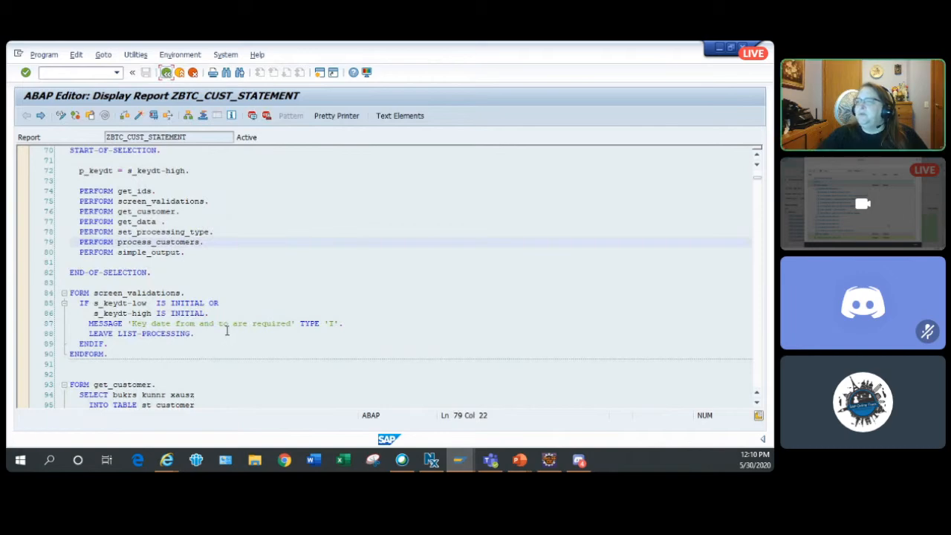
- Look over the report's main block and its data definition include, and open the set_processing_type subroutine
scroll(225, 331, down, 7)
scroll(223, 329, up, 14)
scroll(224, 330, down, 2)
scroll(222, 330, up, 1)
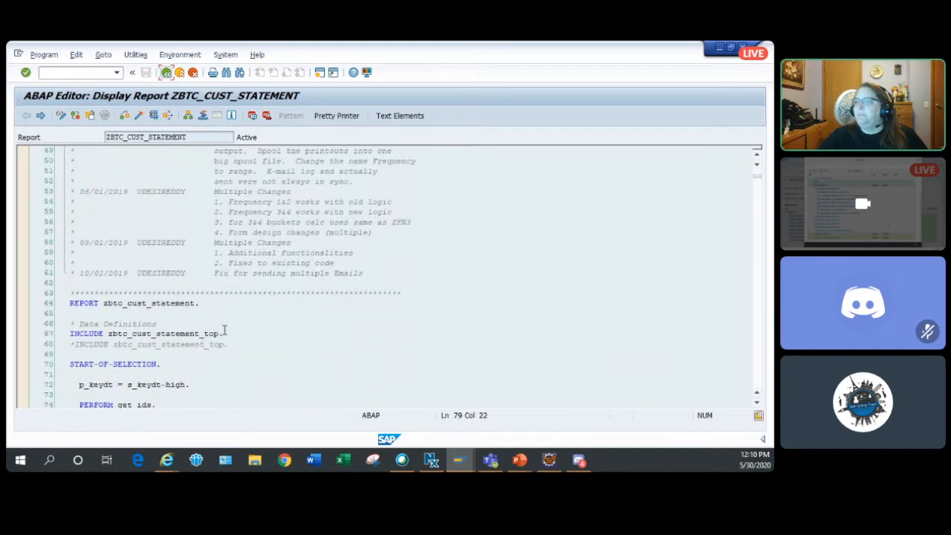
click(199, 333)
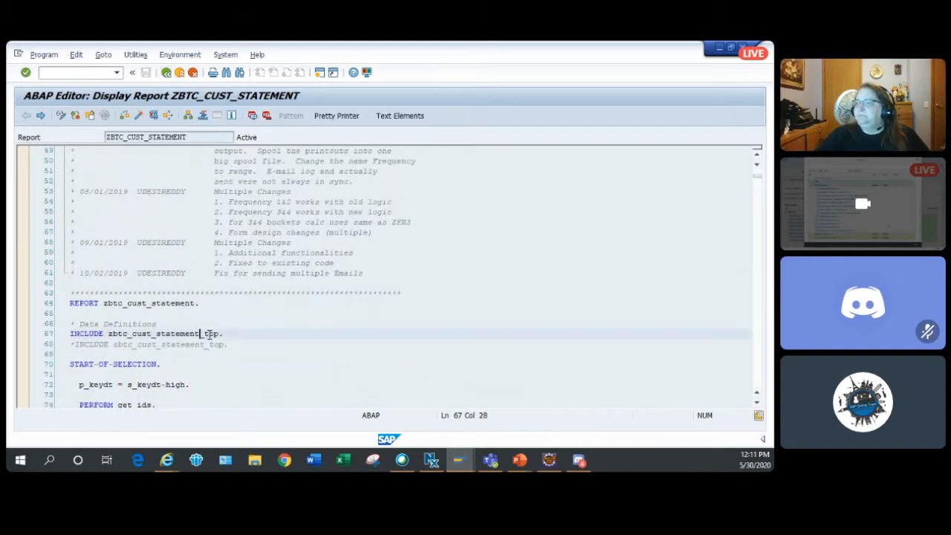
scroll(210, 333, down, 5)
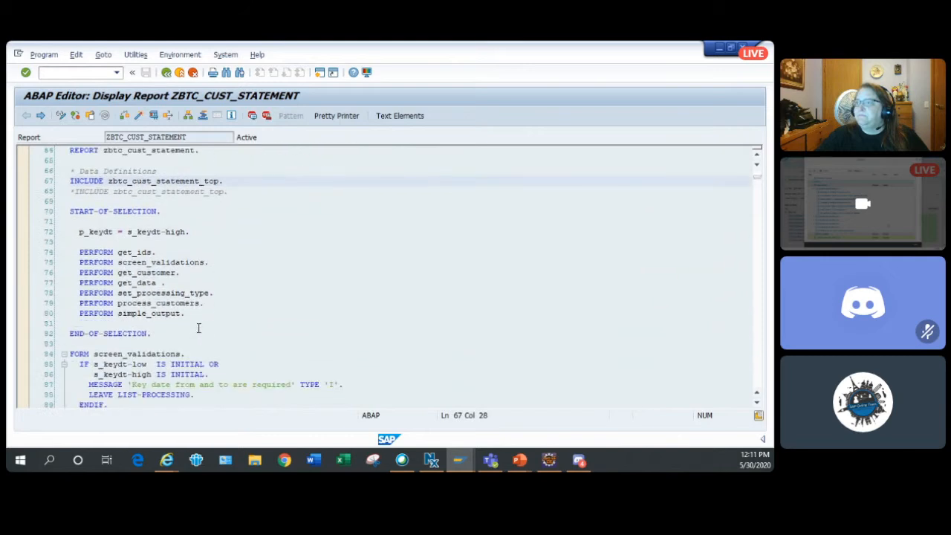
click(176, 295)
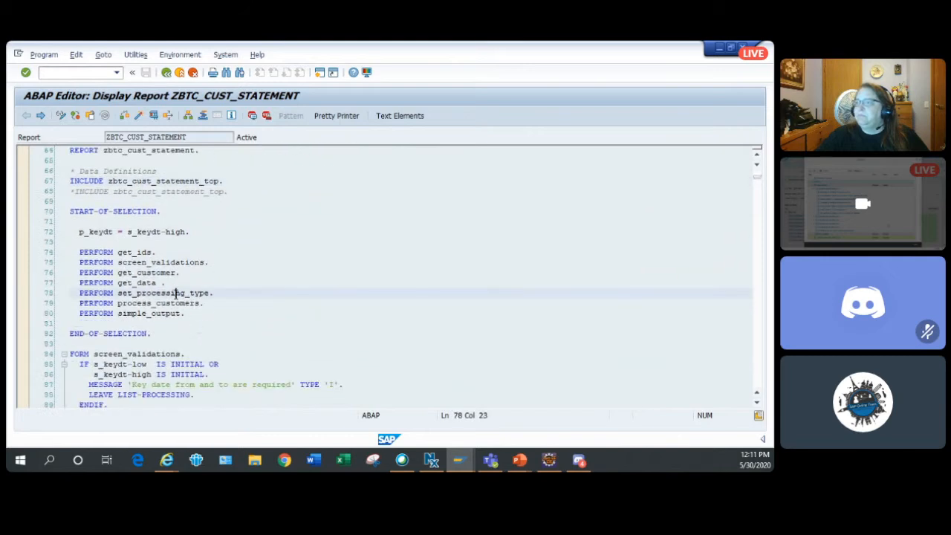
double_click(176, 293)
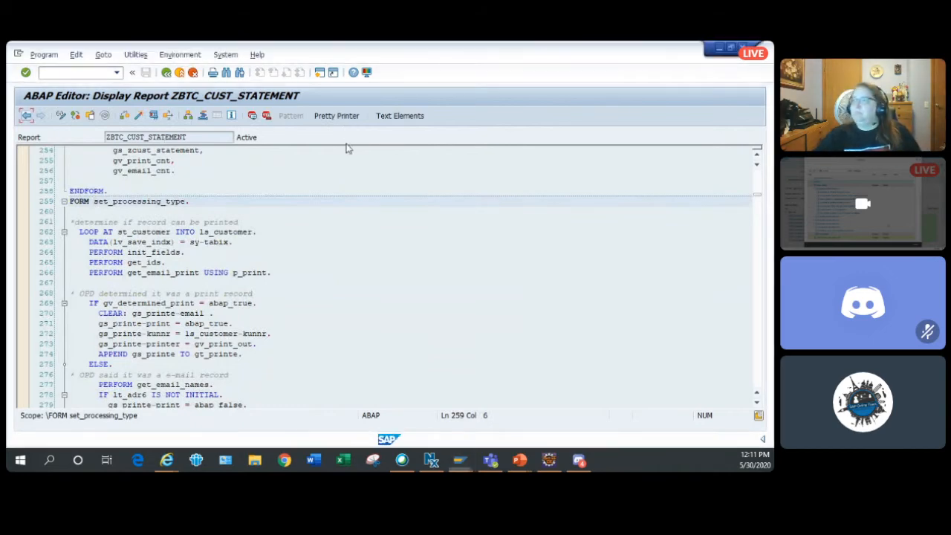
- Switch to the BRFplus Workbench, display the FUNC_OUTPUT_TYPE code template again, and copy its lv_timestamp declaration line
key(alt+Tab)
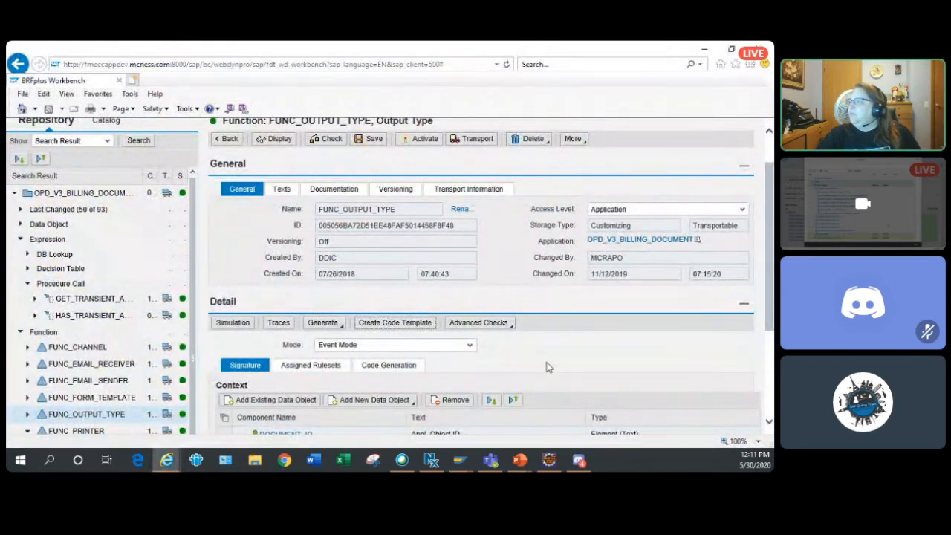
click(398, 327)
drag(281, 173, 137, 178)
key(ctrl+c)
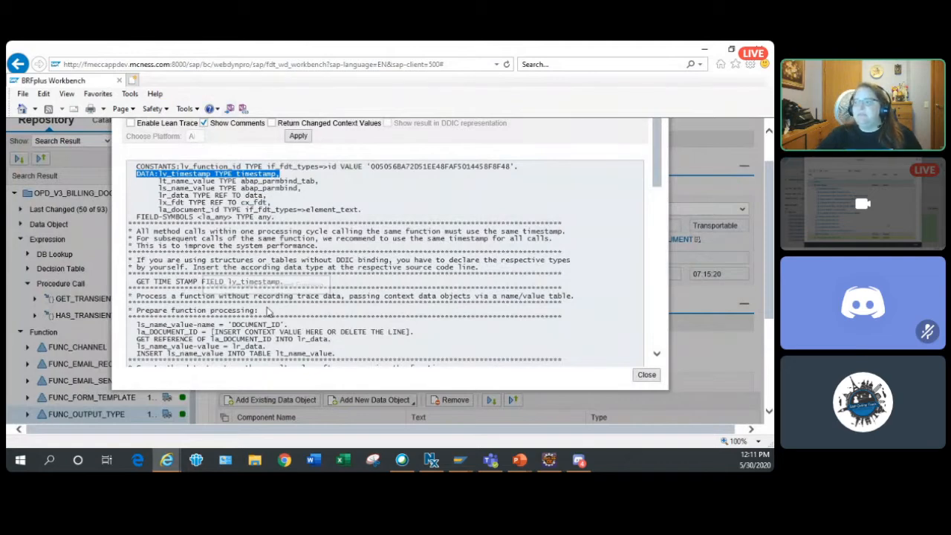
scroll(297, 327, down, 10)
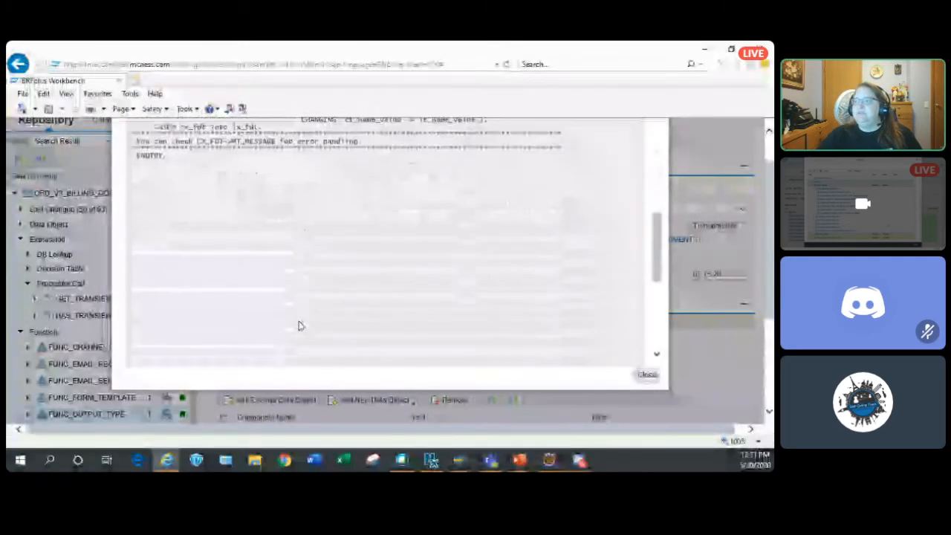
scroll(299, 325, up, 5)
- Return to the ABAP Editor and search the master program for the copied string "DATA:lv_timestamp TYPE timestamp,"
key(alt+Tab)
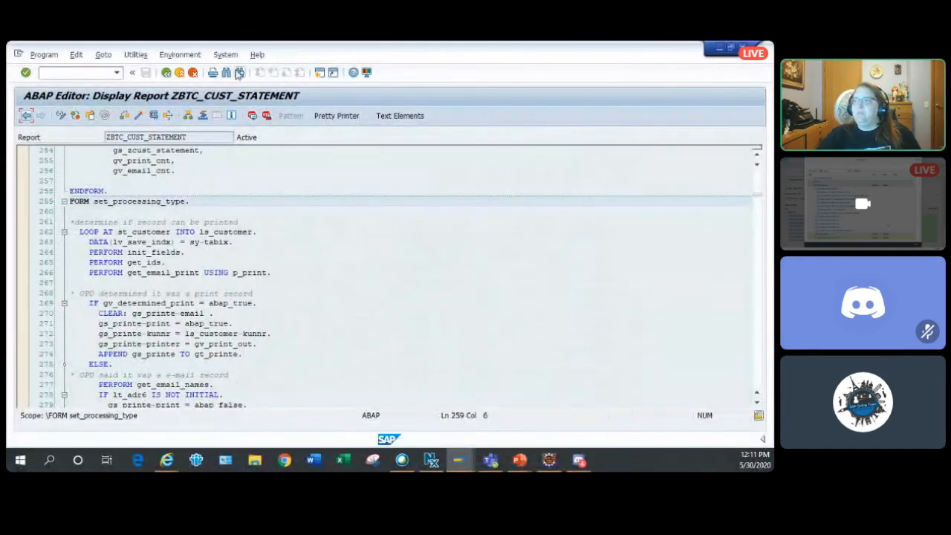
click(226, 72)
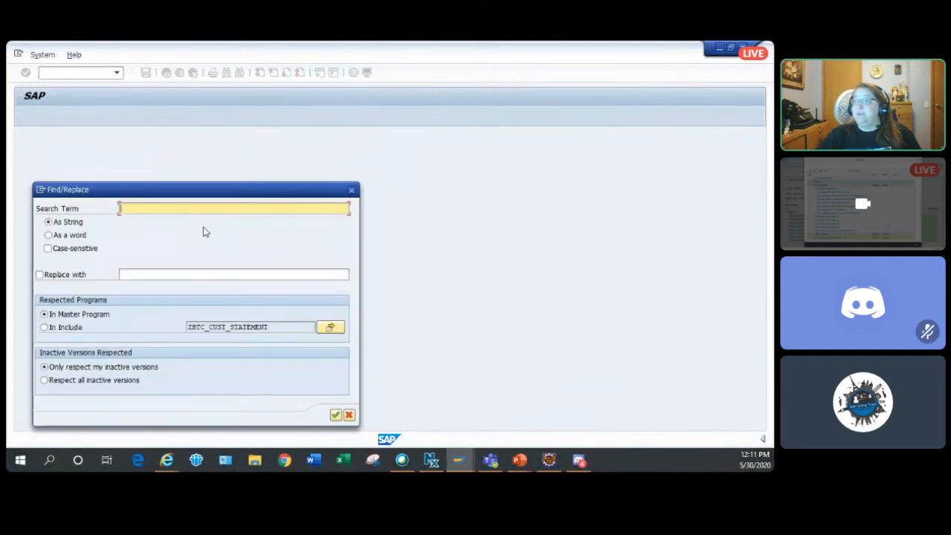
key(ctrl+v)
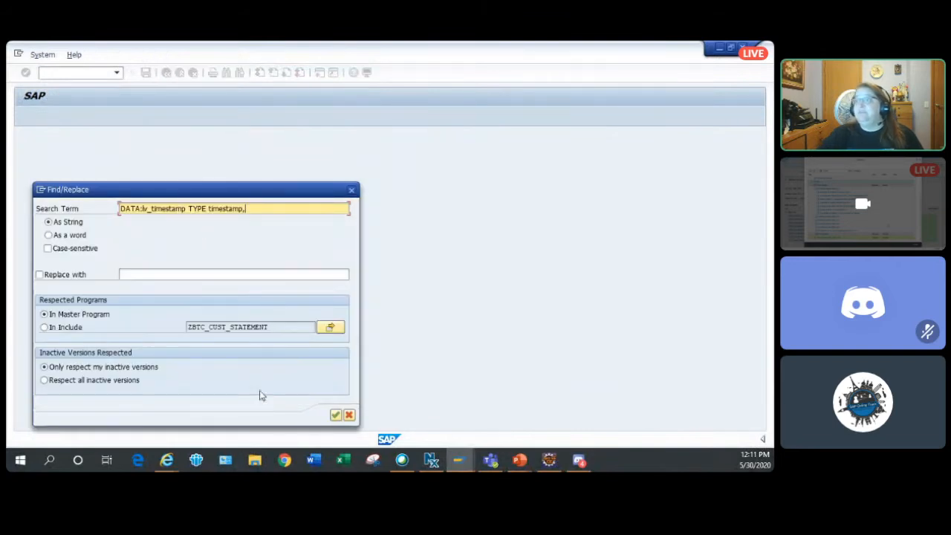
click(335, 414)
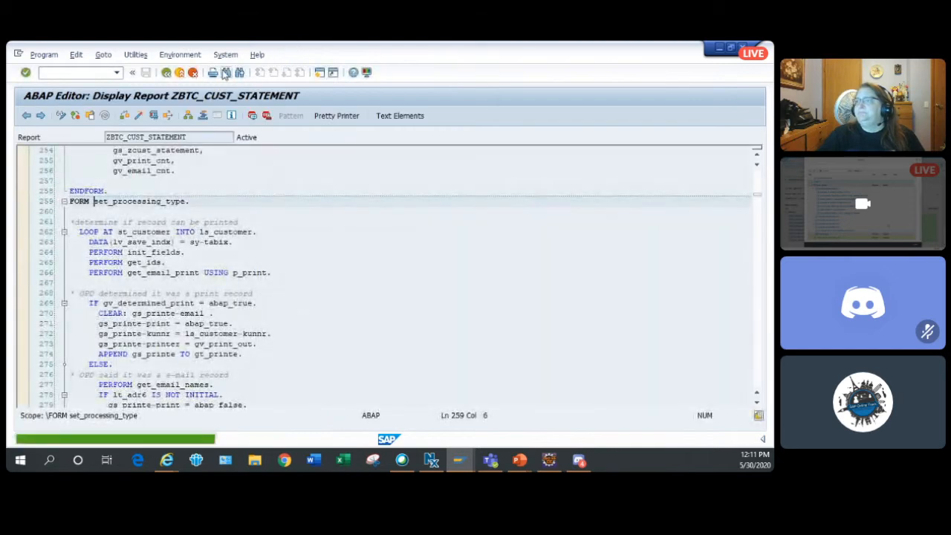
- Cut the search term down to v_timestamp and search the master program again
click(225, 72)
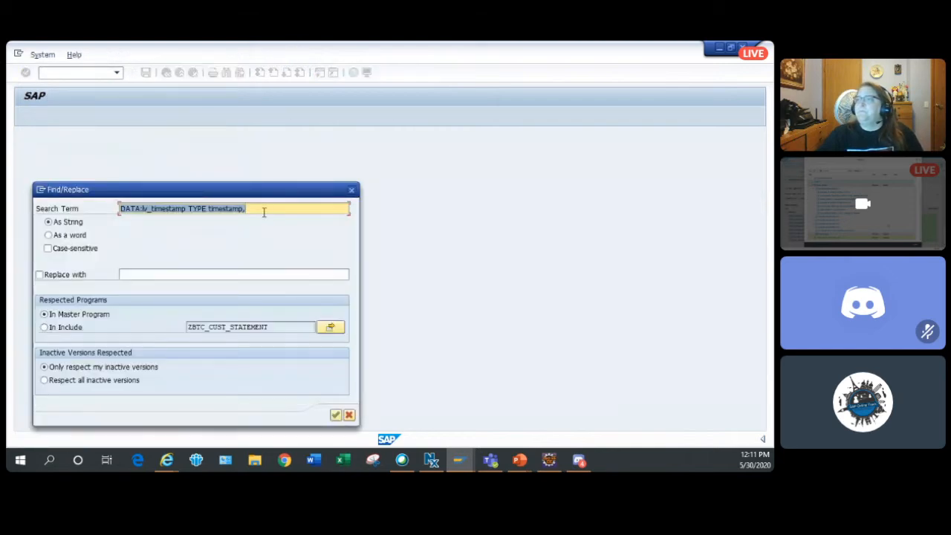
click(262, 209)
drag(262, 209, 33, 180)
key(BackSpace)
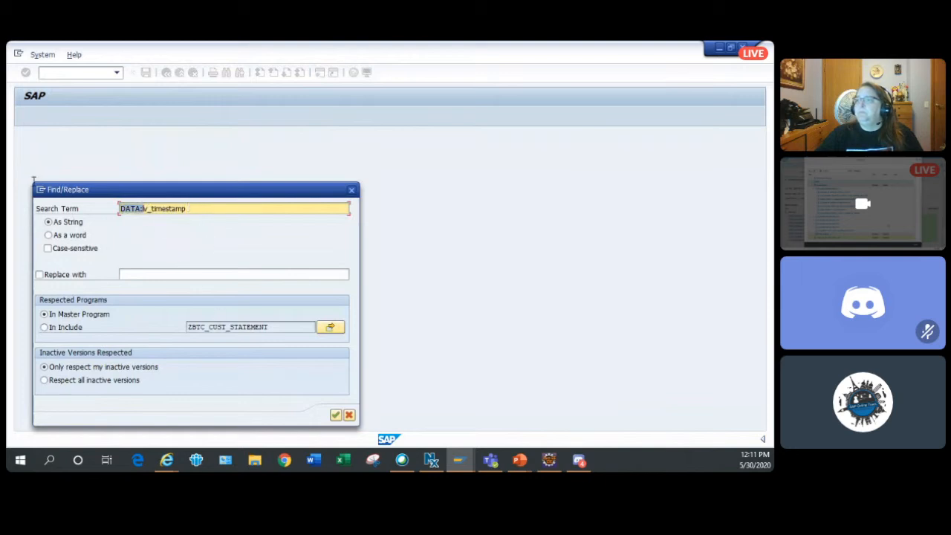
key(BackSpace)
key(Return)
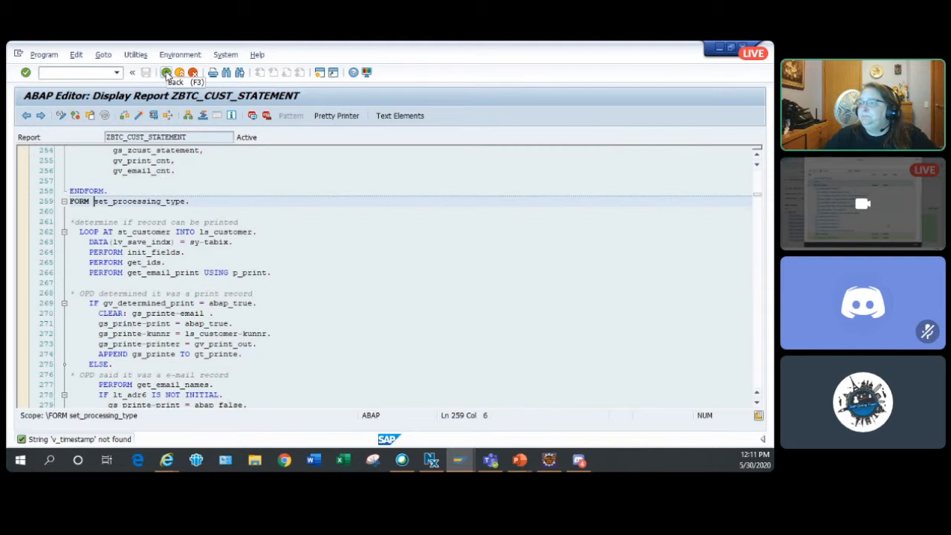
- Open the get_email_print subroutine and follow its call into the GET_EMAIL method of class ZCL_BILLING_DOC_OPD to view the code
double_click(190, 273)
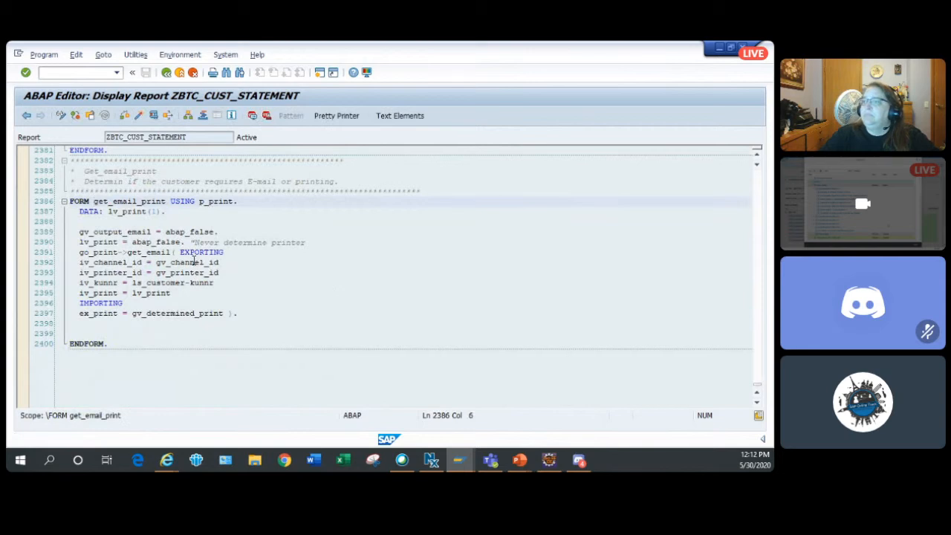
double_click(154, 252)
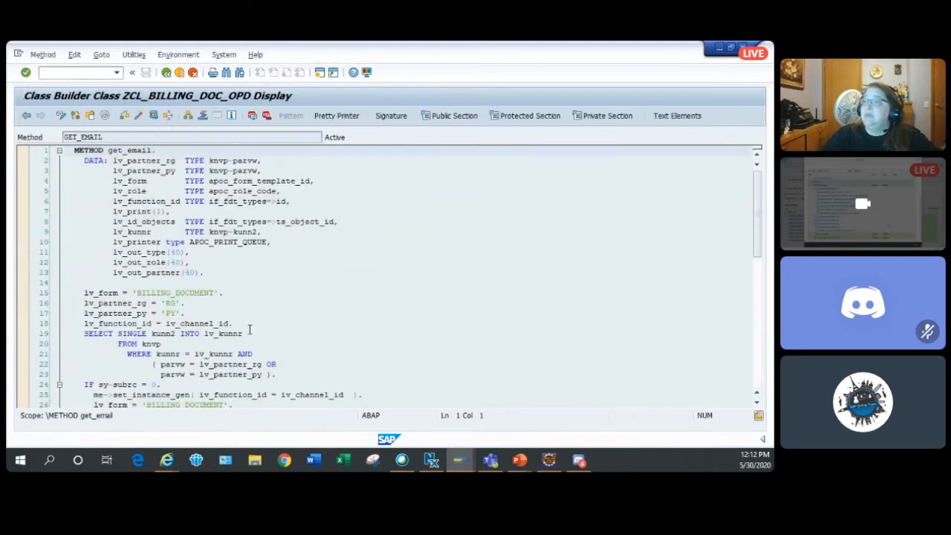
scroll(333, 211, down, 2)
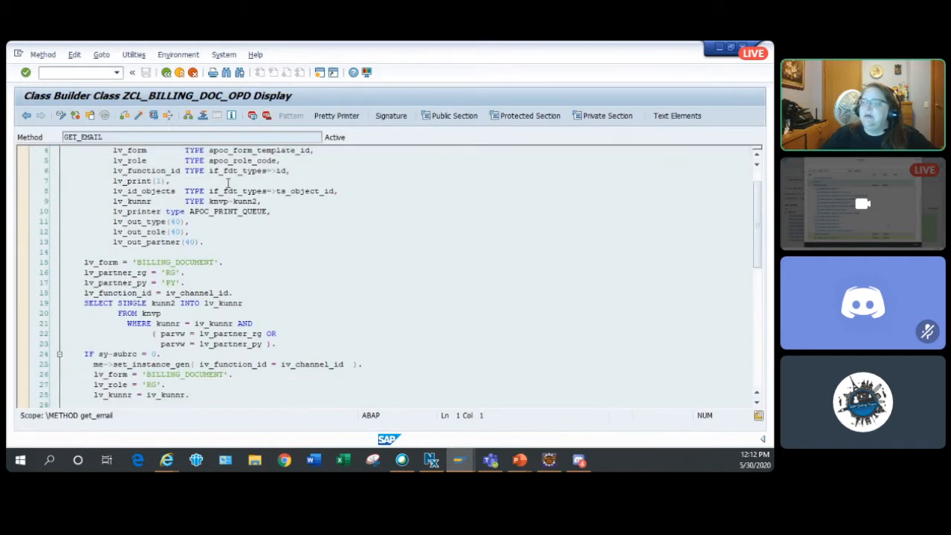
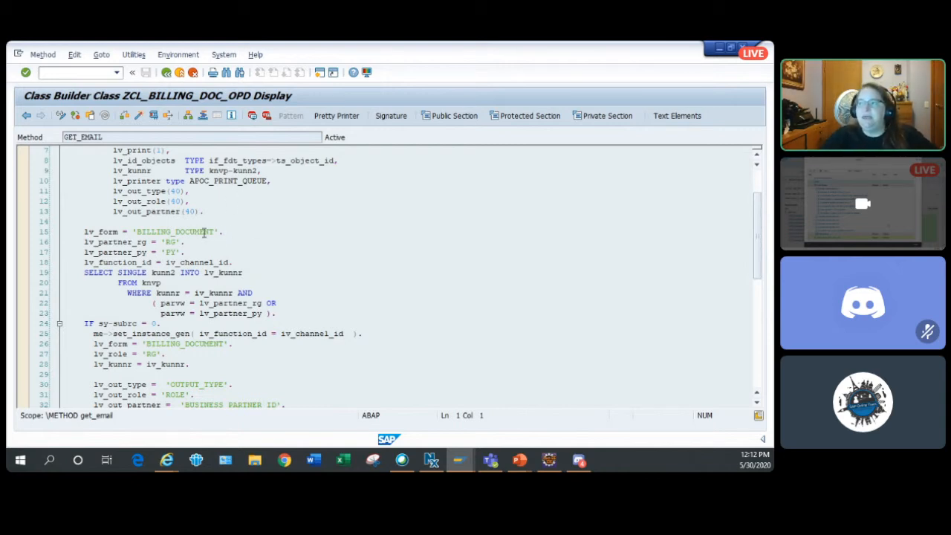
- Examine the GET_EMAIL method code from the partner lookup through the processing channel and printer determination
click(202, 221)
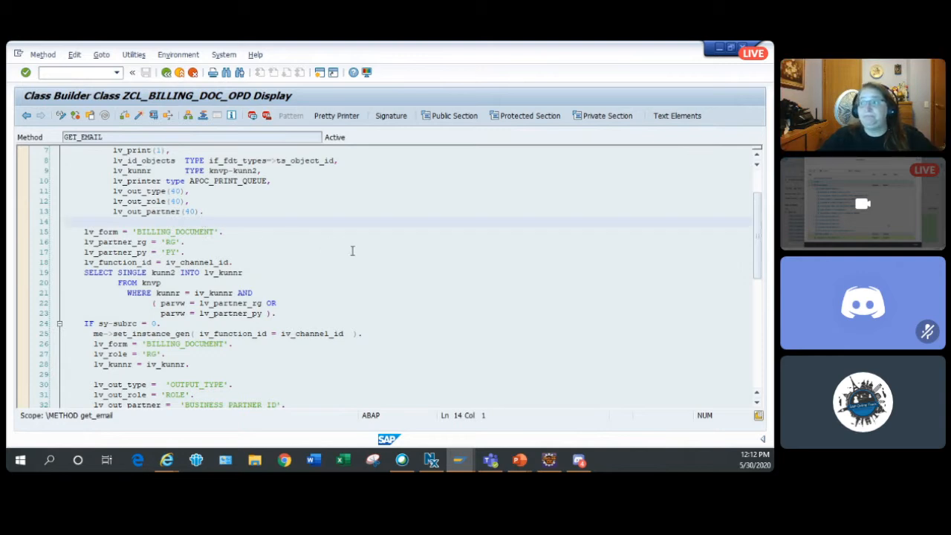
scroll(353, 251, down, 2)
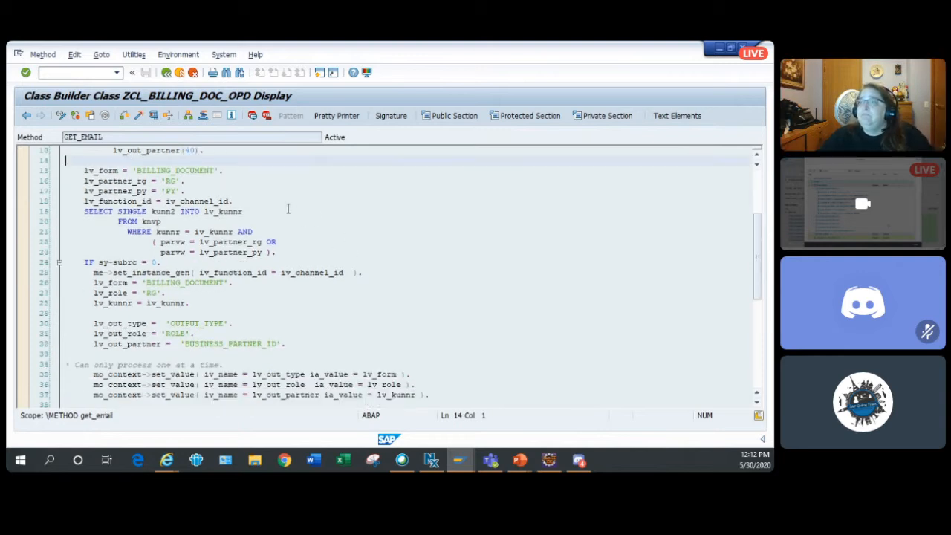
scroll(317, 230, down, 3)
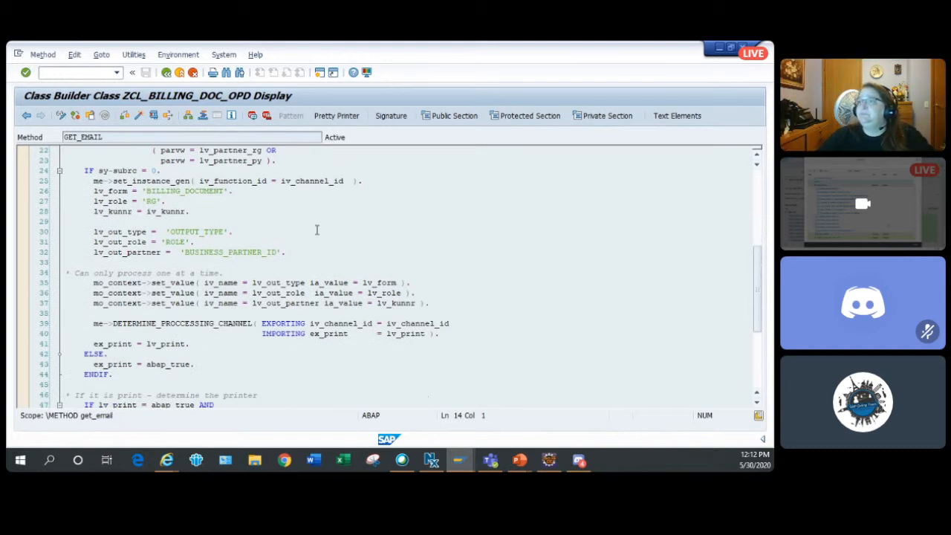
click(195, 191)
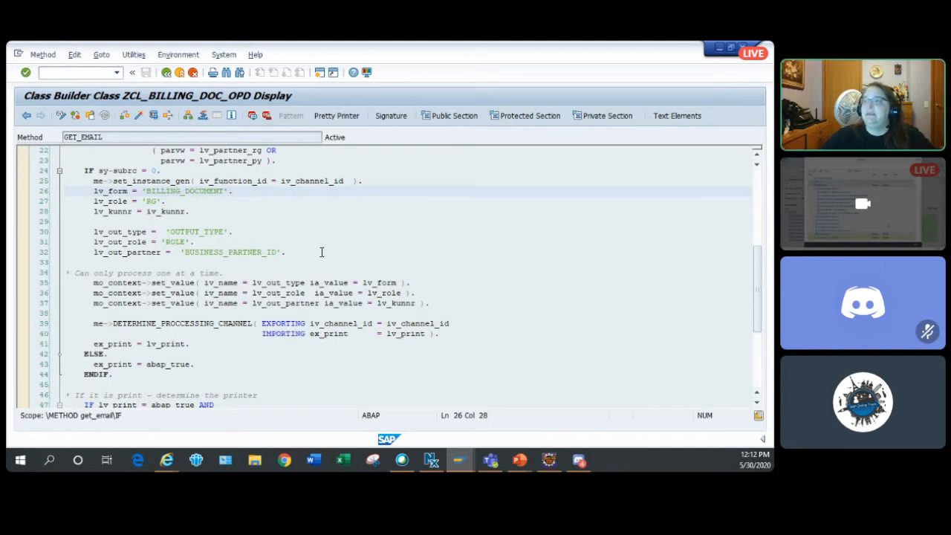
click(179, 210)
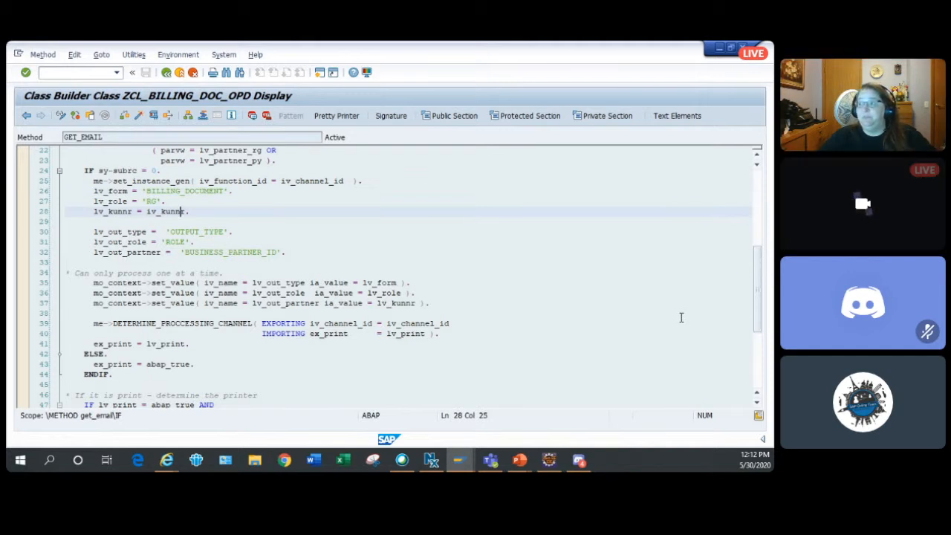
scroll(680, 317, down, 2)
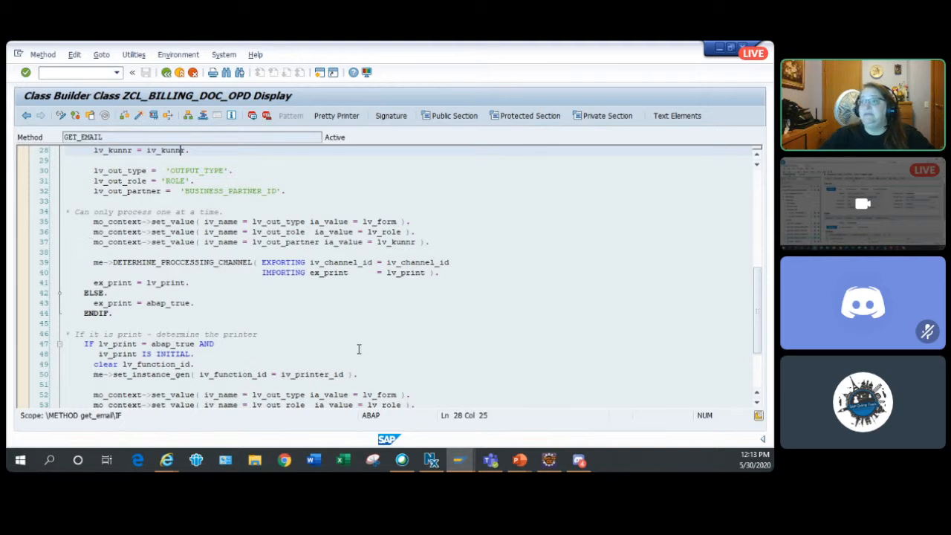
scroll(354, 348, down, 3)
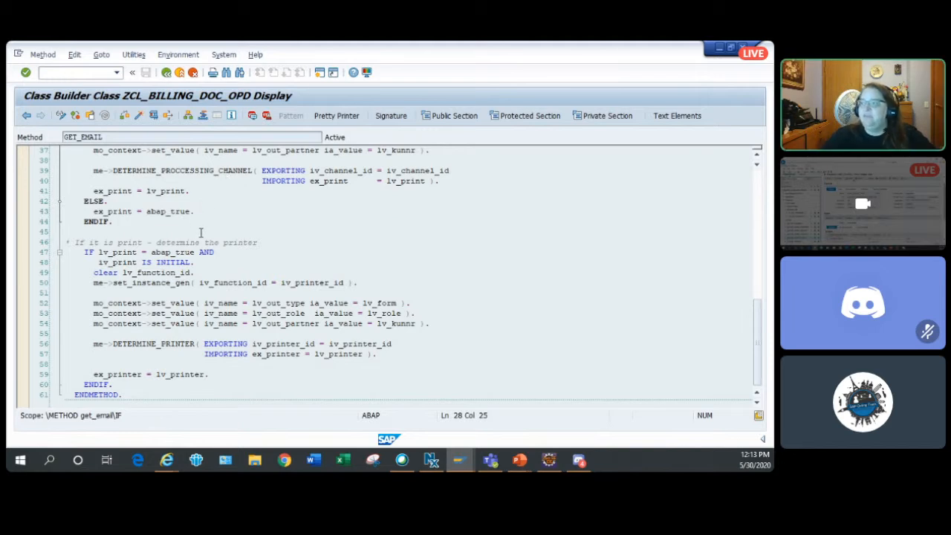
scroll(200, 233, down, 1)
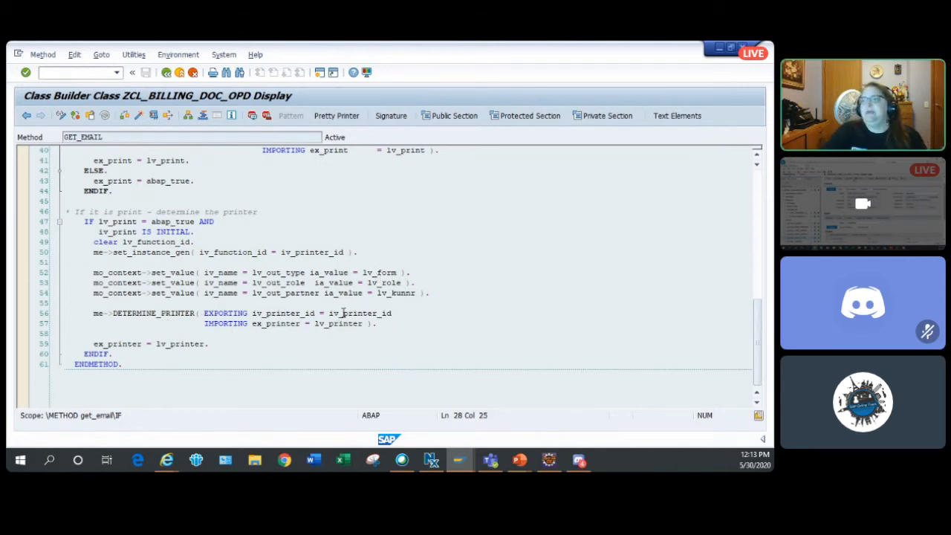
- Open the DETERMINE_PRINTER method called in GET_EMAIL and view its code through the end of the method
double_click(188, 313)
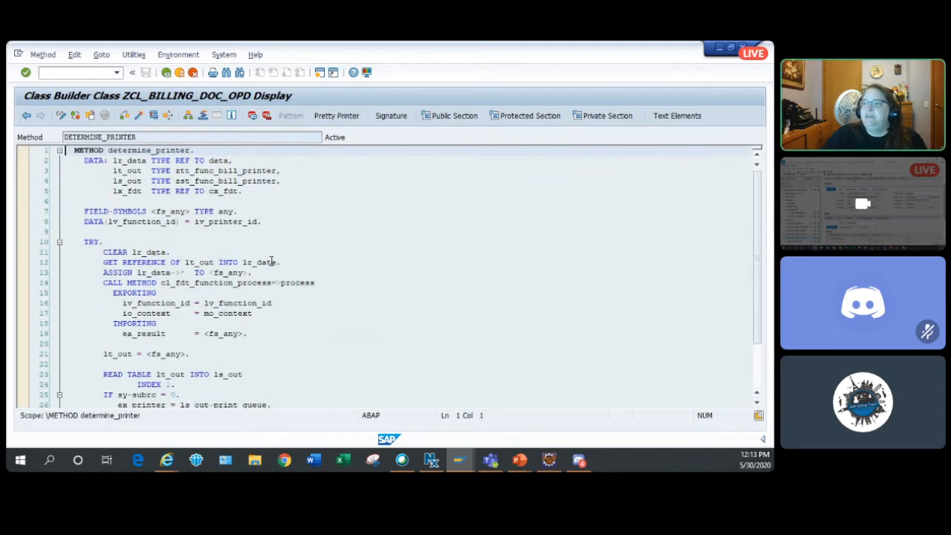
scroll(271, 261, down, 1)
scroll(271, 261, down, 2)
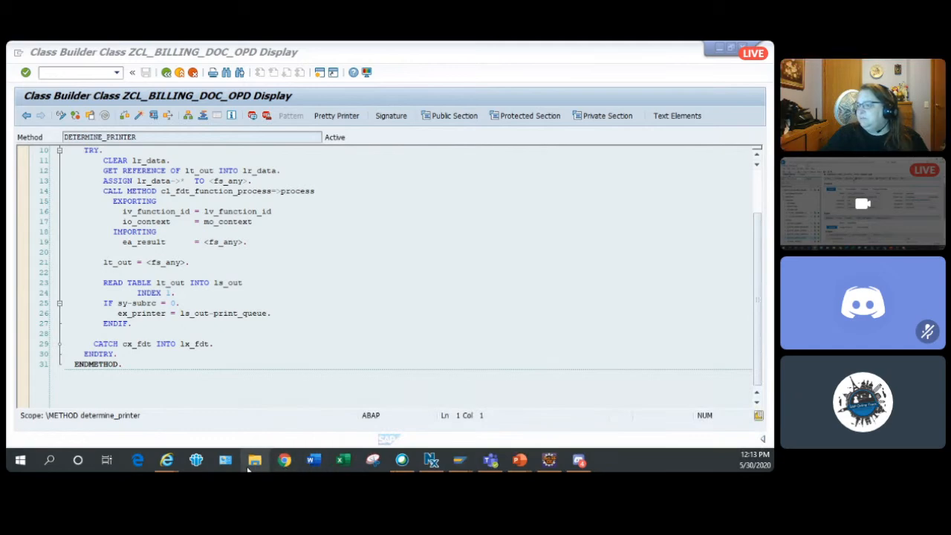
- Switch to the BRFplus Workbench, review the processing calls in the FUNC_OUTPUT_TYPE code template, and close the template
mouse_move(166, 459)
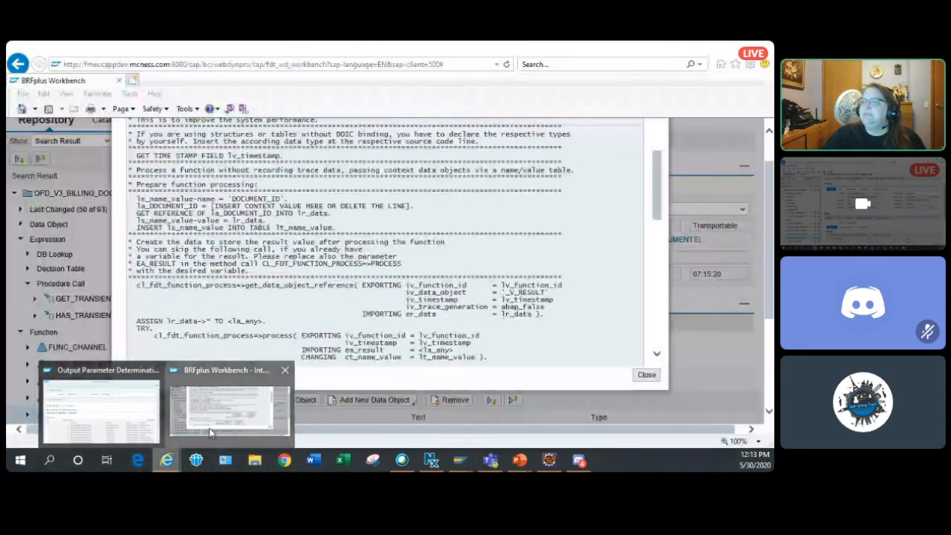
click(209, 432)
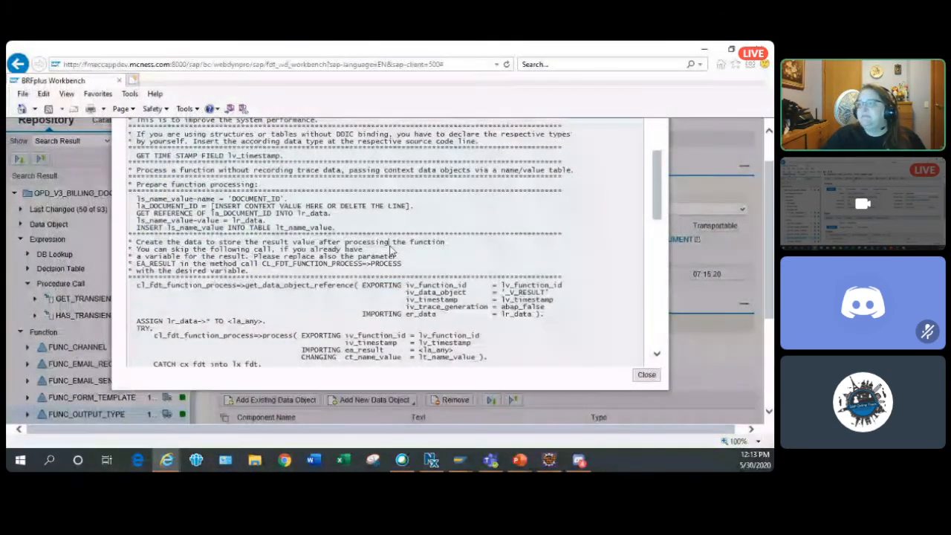
scroll(390, 257, up, 2)
scroll(391, 257, up, 3)
scroll(392, 256, down, 2)
scroll(391, 256, down, 5)
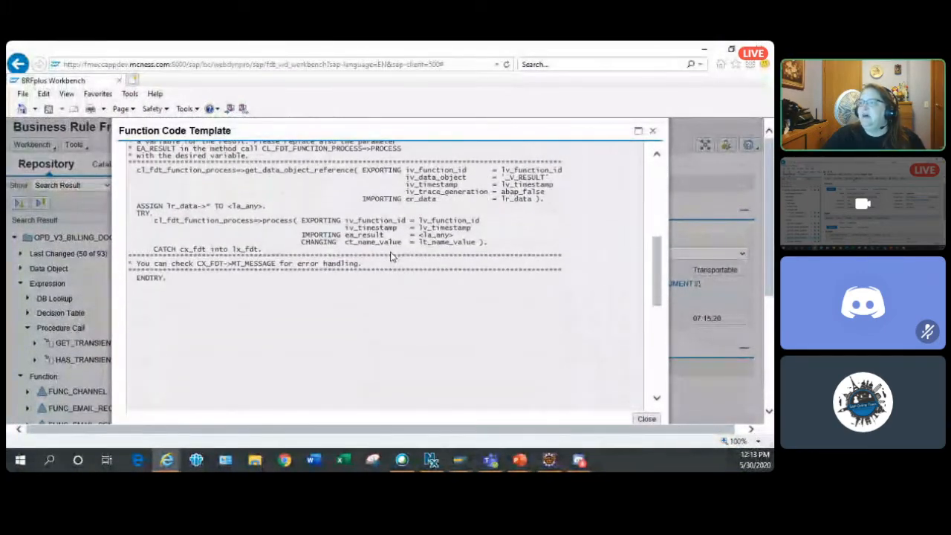
scroll(391, 282, up, 6)
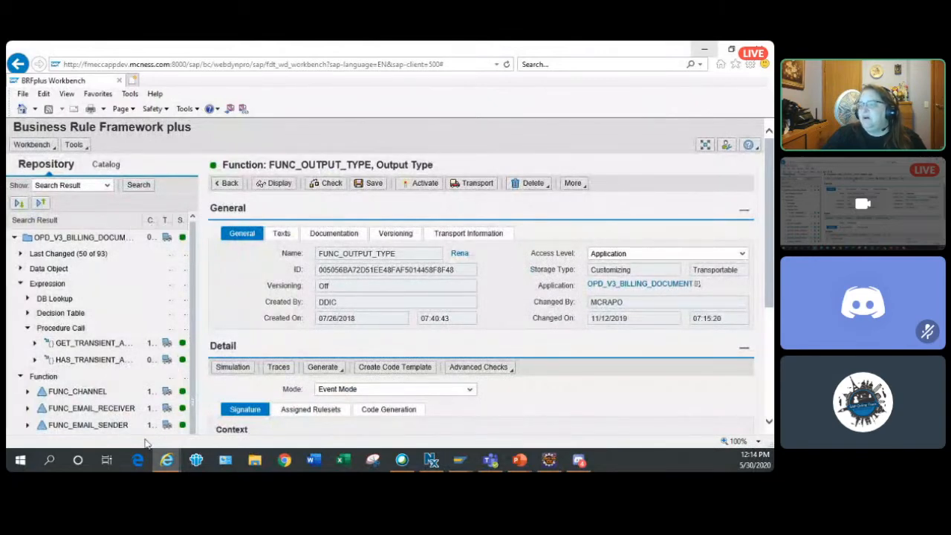
- Display the OPD_V3_BILLING_DOCUMENT application and view its detail properties, including the application exit class
scroll(170, 421, down, 3)
scroll(169, 420, down, 3)
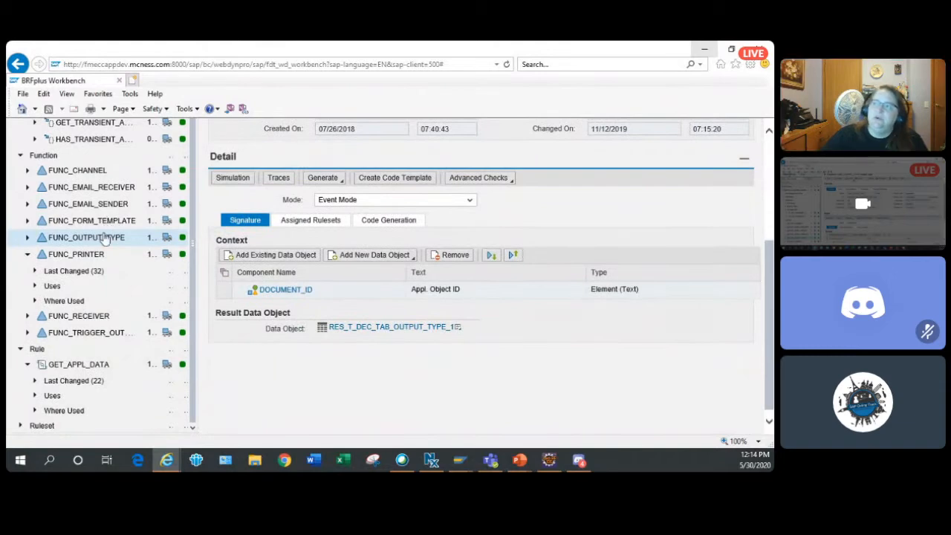
scroll(127, 248, up, 3)
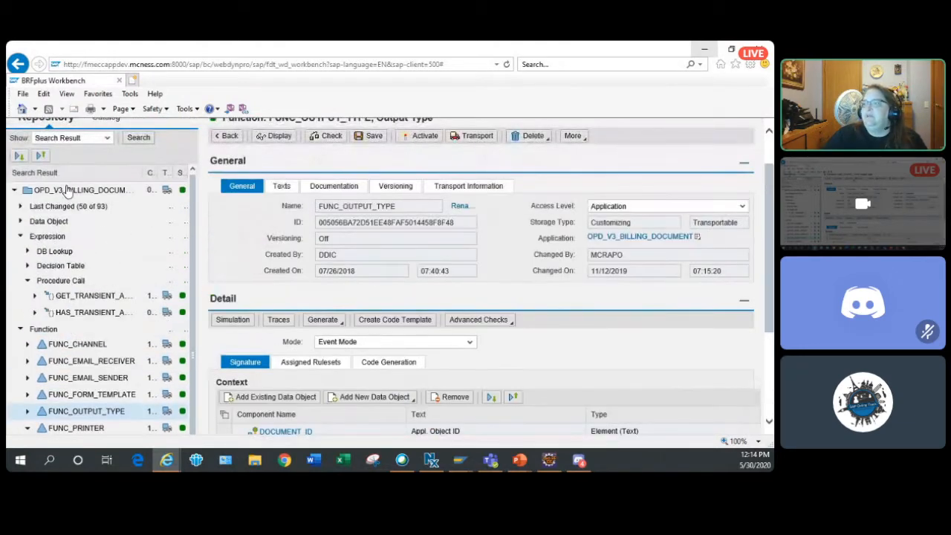
click(66, 190)
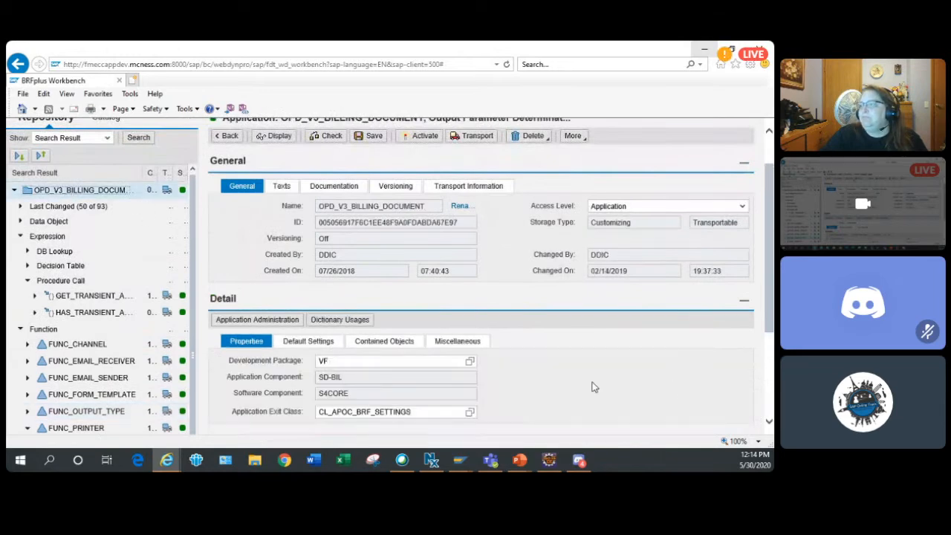
scroll(60, 278, down, 5)
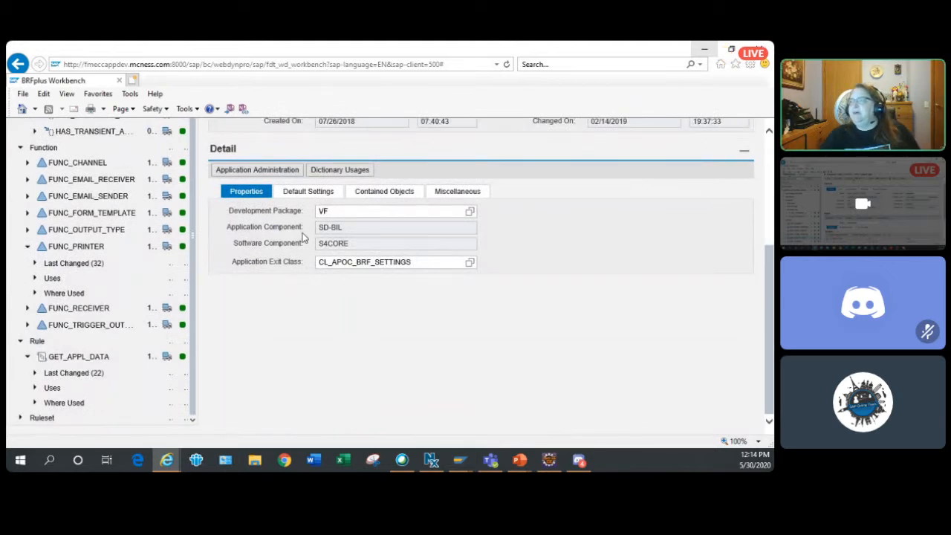
- Return to the Class Builder and view the DETERMINE_PRINTER code from the beginning of the method
key(alt+Tab)
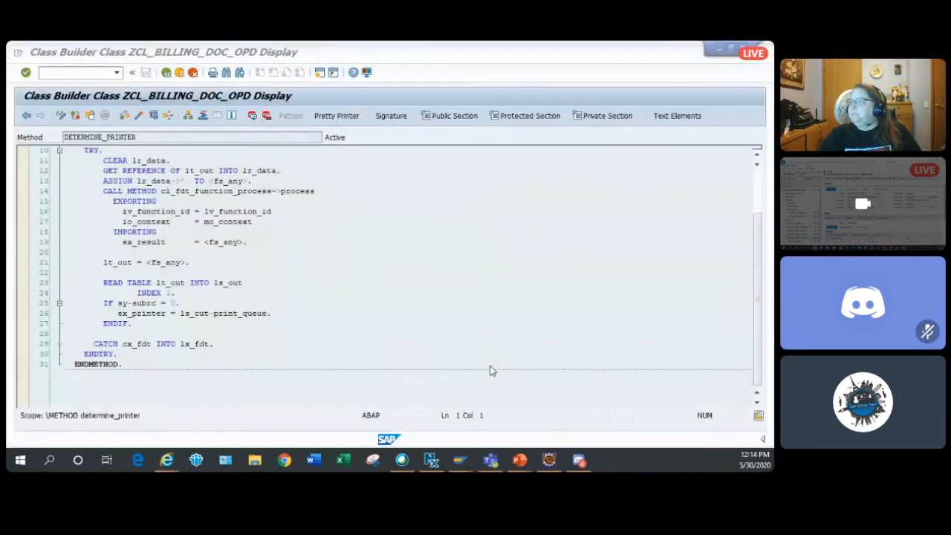
click(346, 303)
scroll(346, 303, up, 3)
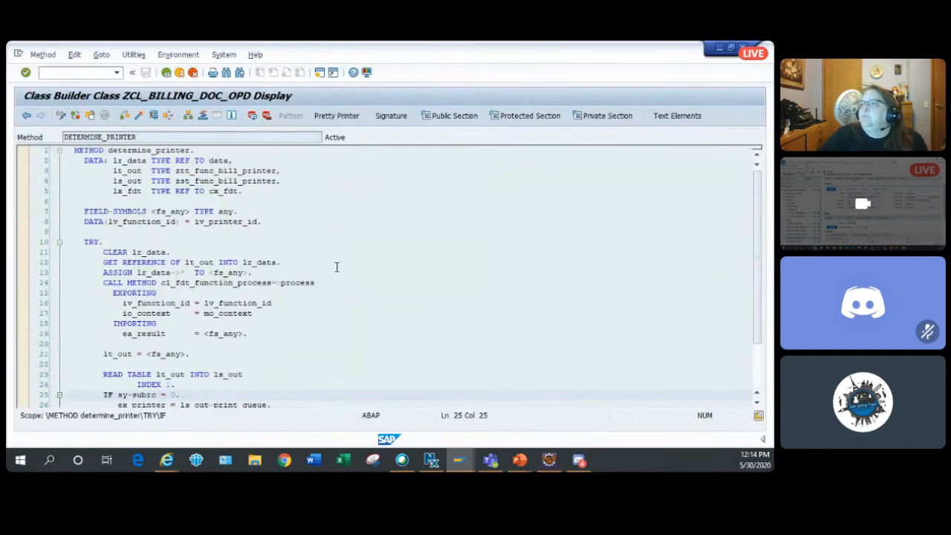
- Go back to the GET_EMAIL method and review its context values and its channel and printer determination calls
click(166, 74)
scroll(207, 210, up, 5)
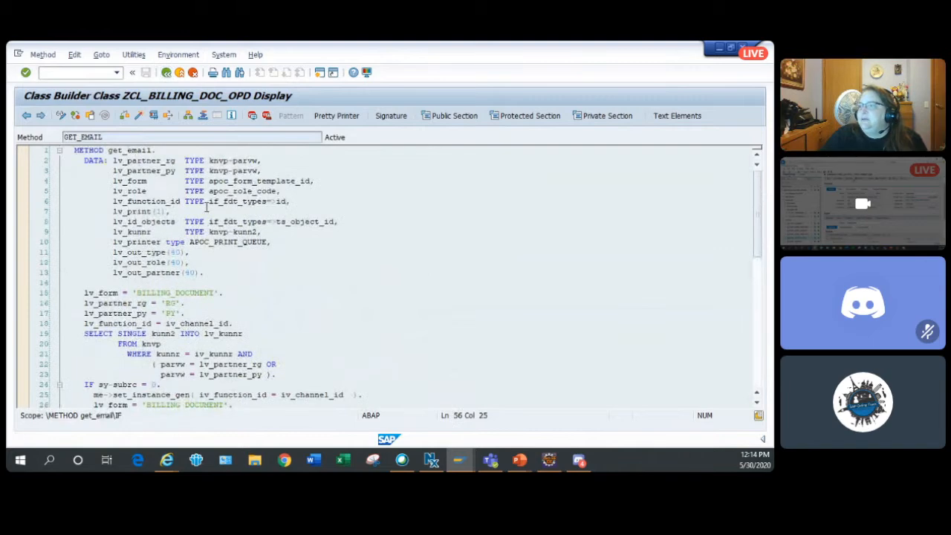
scroll(206, 210, down, 6)
scroll(202, 238, up, 2)
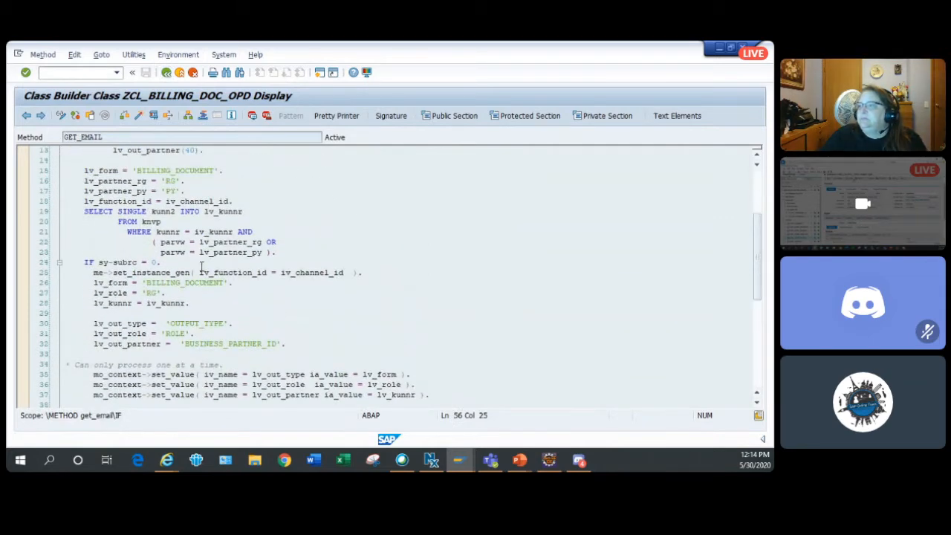
scroll(184, 334, down, 2)
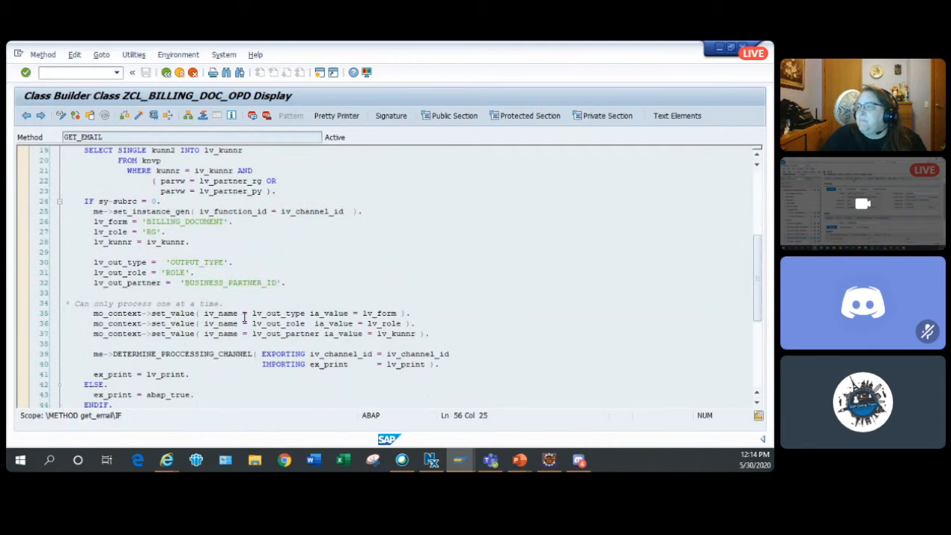
scroll(147, 342, down, 3)
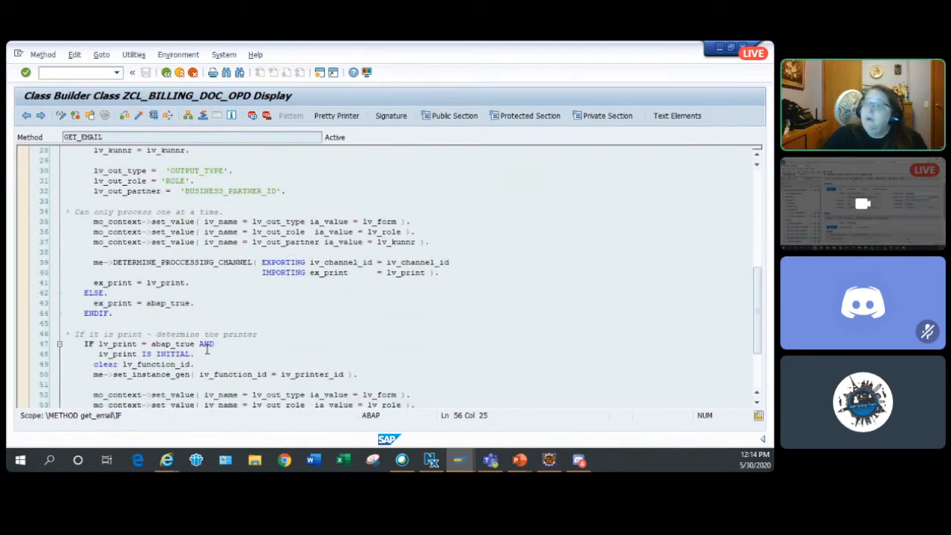
scroll(205, 344, down, 1)
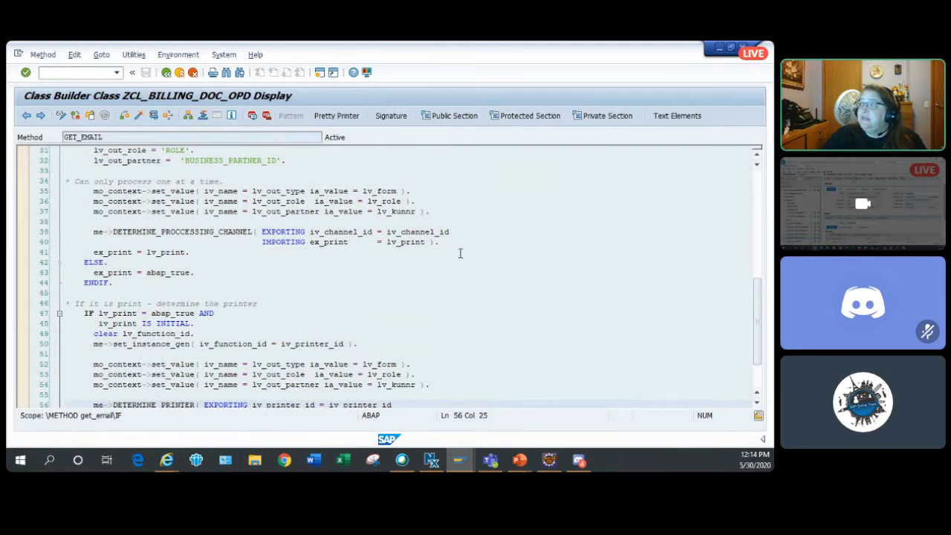
scroll(438, 267, down, 4)
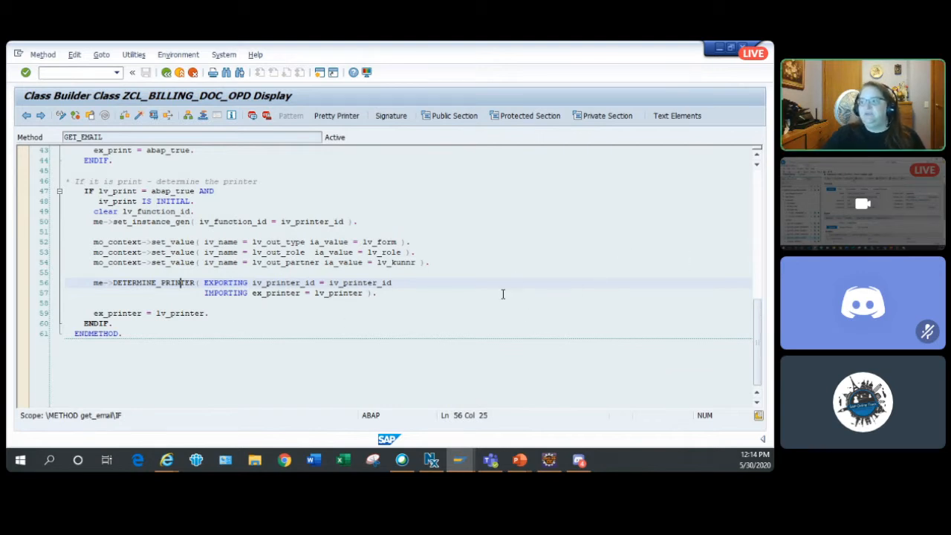
- Return to the BRFplus Workbench and highlight the application exit class CL_APOC_BRF_SETTINGS of OPD_V3_BILLING_DOCUMENT
click(718, 49)
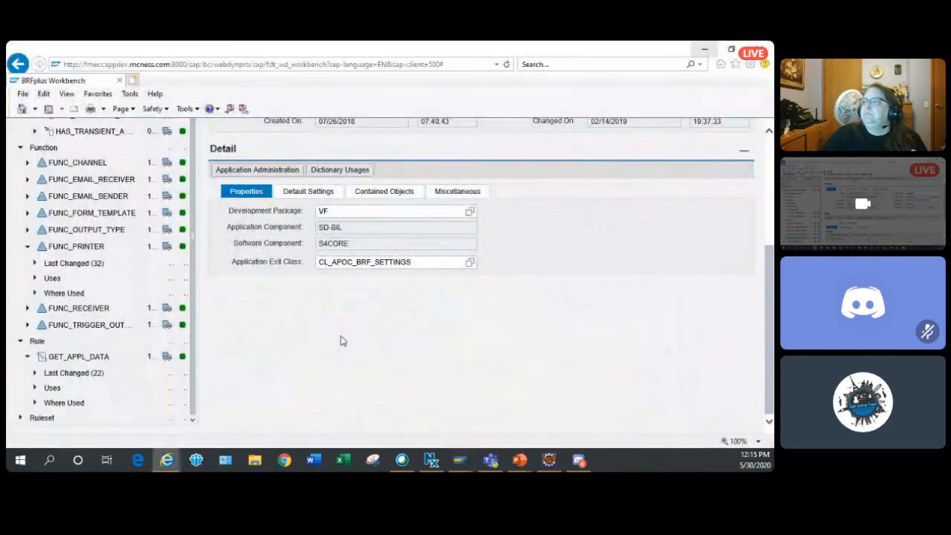
scroll(333, 341, up, 2)
scroll(336, 338, down, 2)
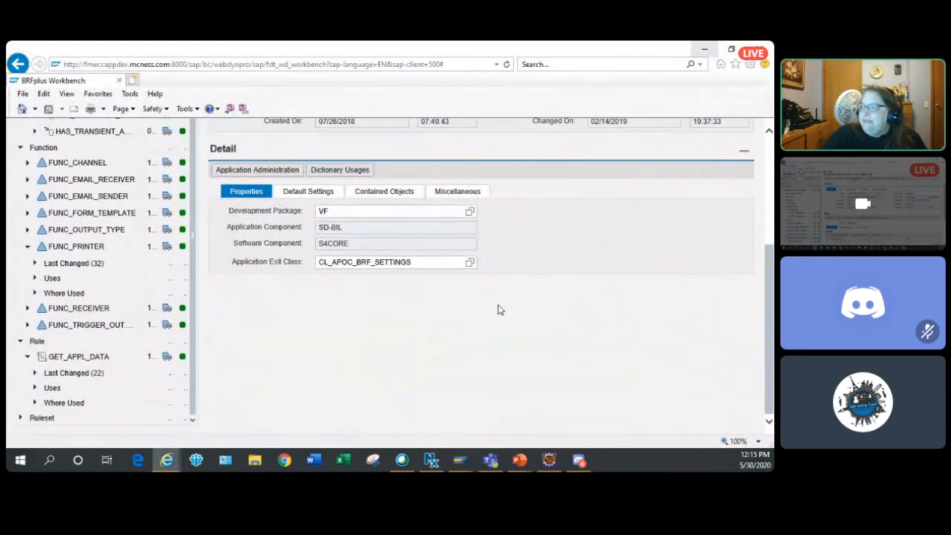
scroll(499, 310, up, 2)
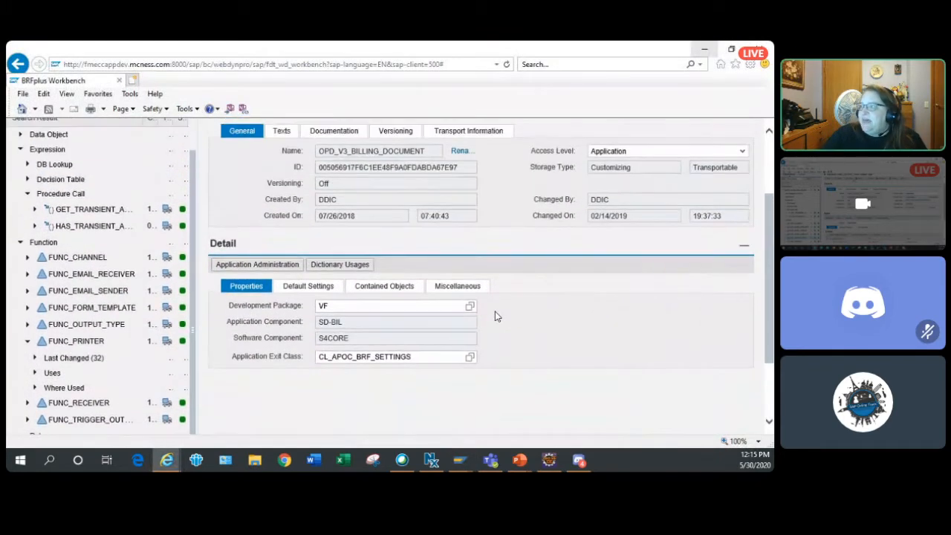
click(436, 151)
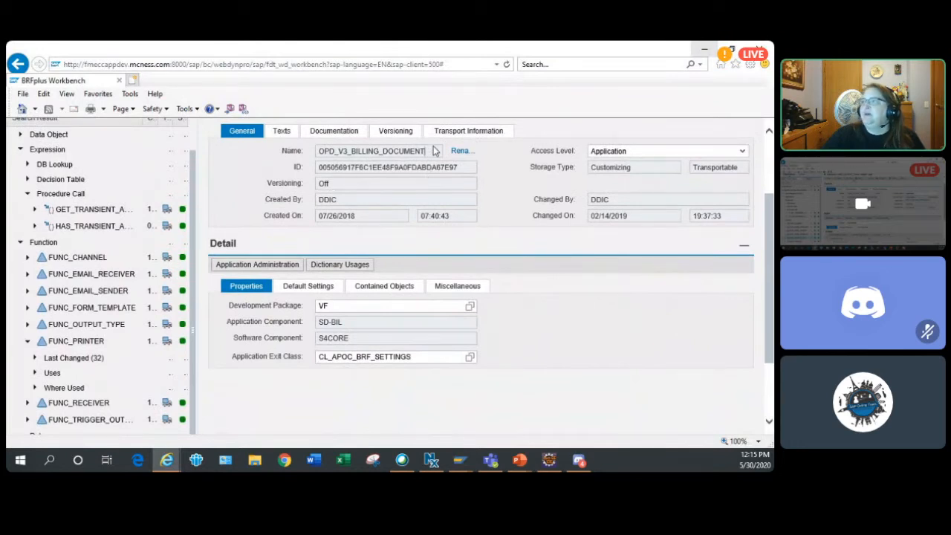
drag(434, 357, 199, 374)
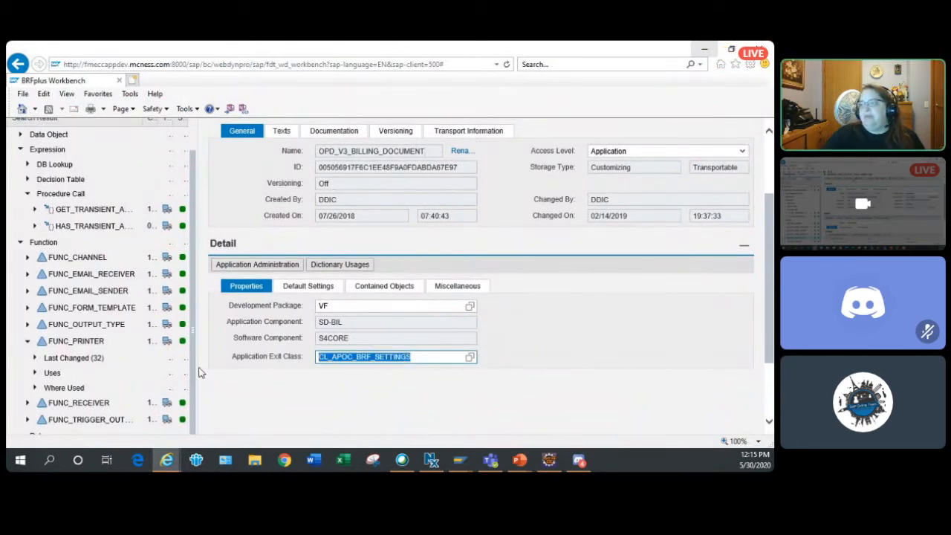
click(707, 329)
- Review the application exit class field along with the application's functions and rules in the repository tree
scroll(707, 329, down, 2)
scroll(705, 326, up, 1)
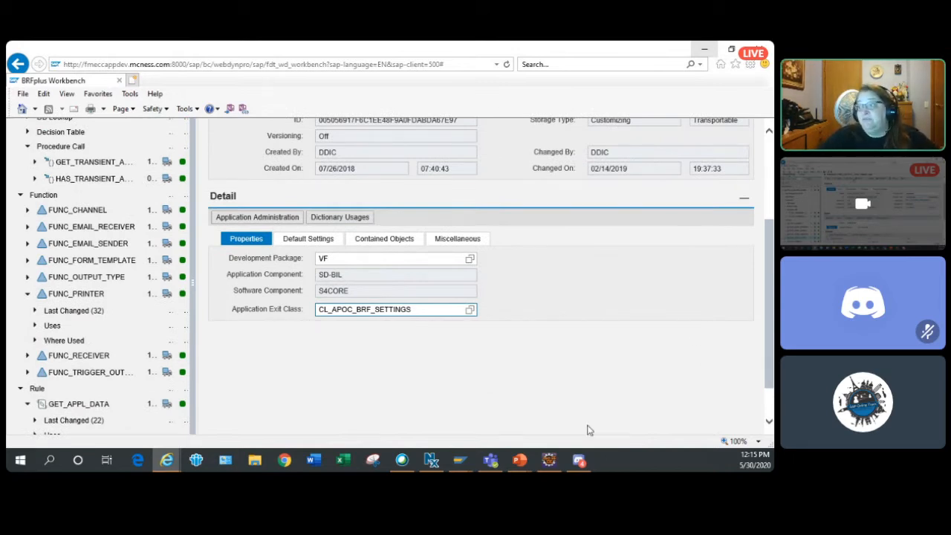
click(318, 310)
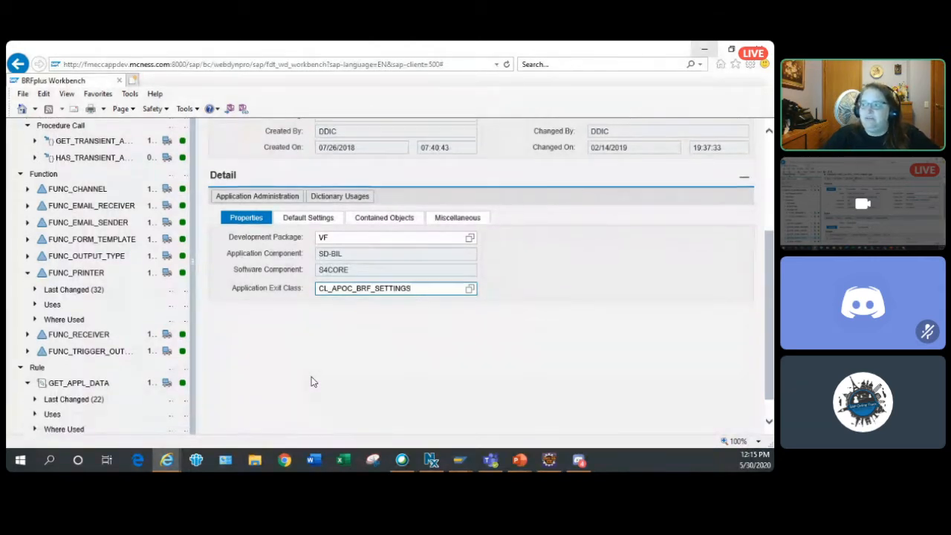
scroll(258, 361, down, 1)
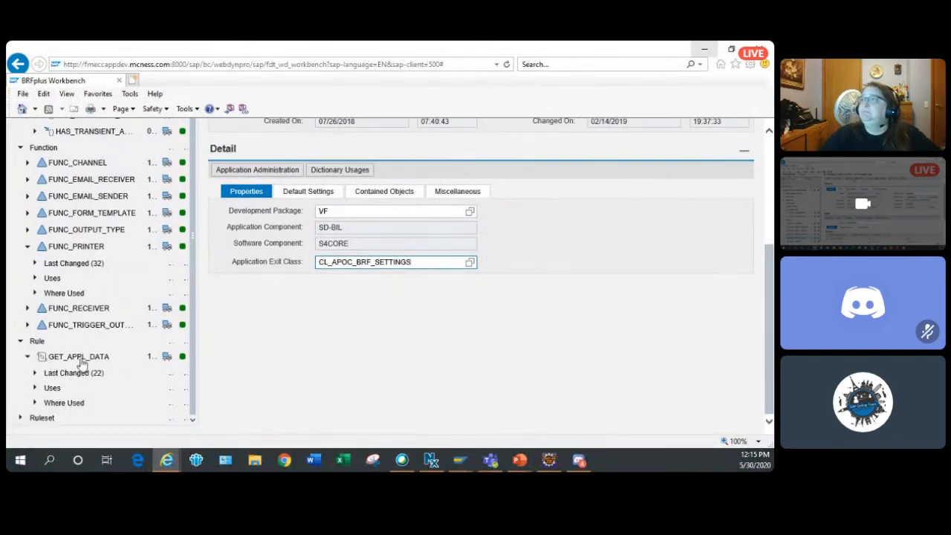
scroll(259, 361, up, 4)
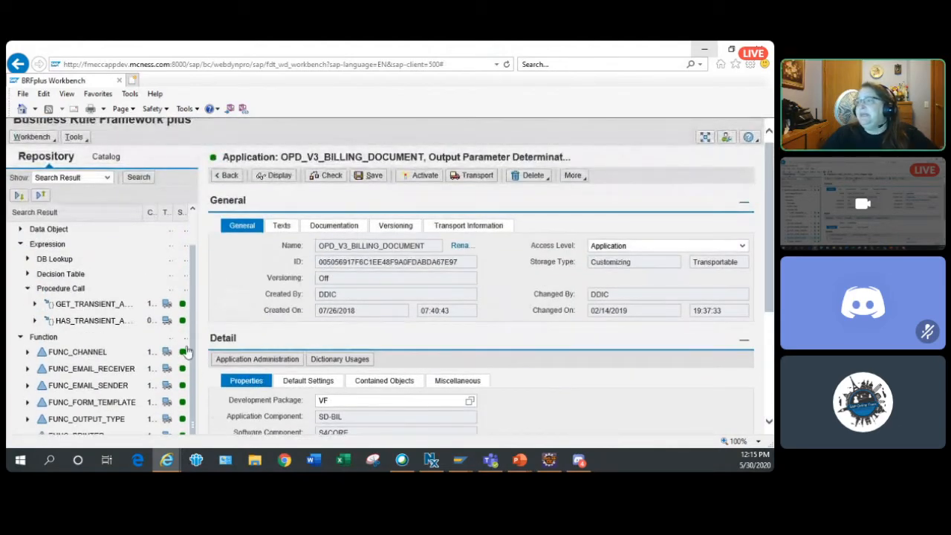
- View the application administration of OPD_V3_BILLING_DOCUMENT and return to the workbench
scroll(117, 275, up, 1)
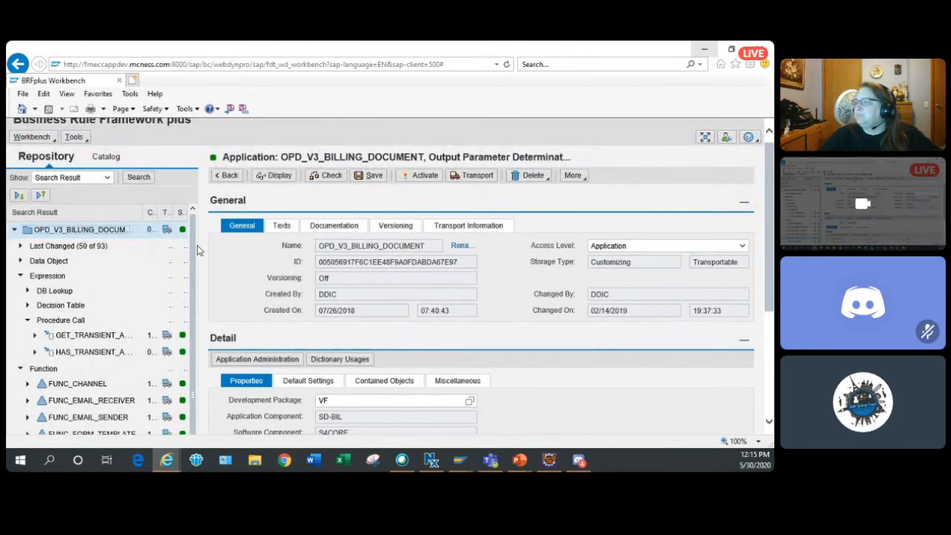
scroll(216, 259, down, 2)
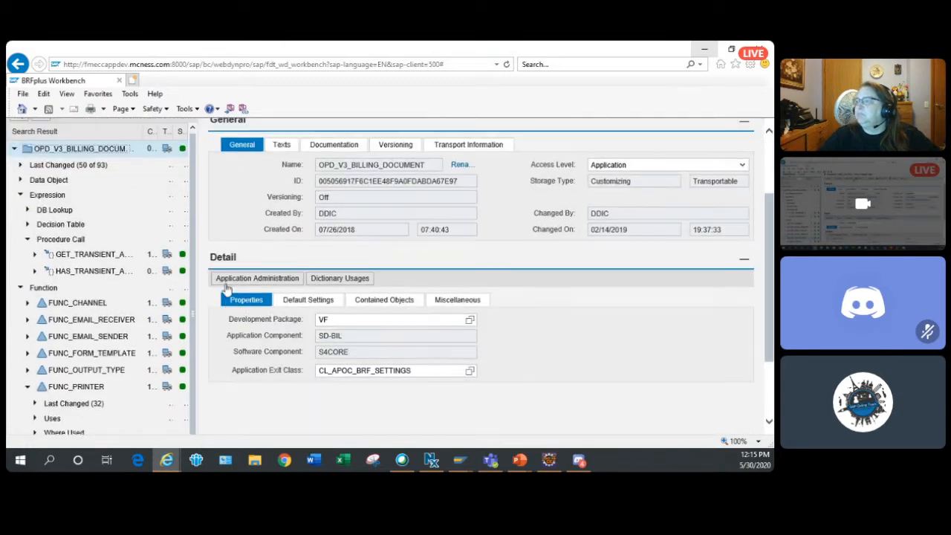
click(269, 313)
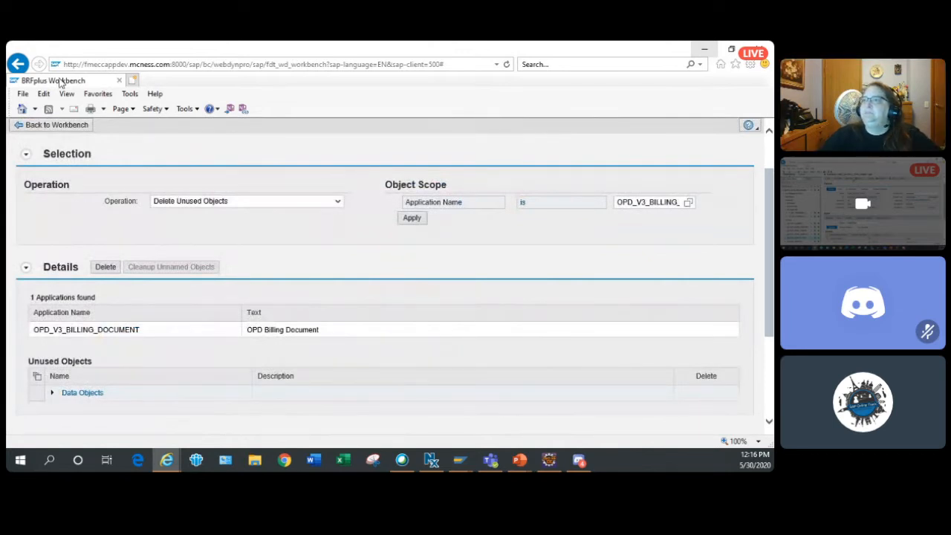
click(56, 125)
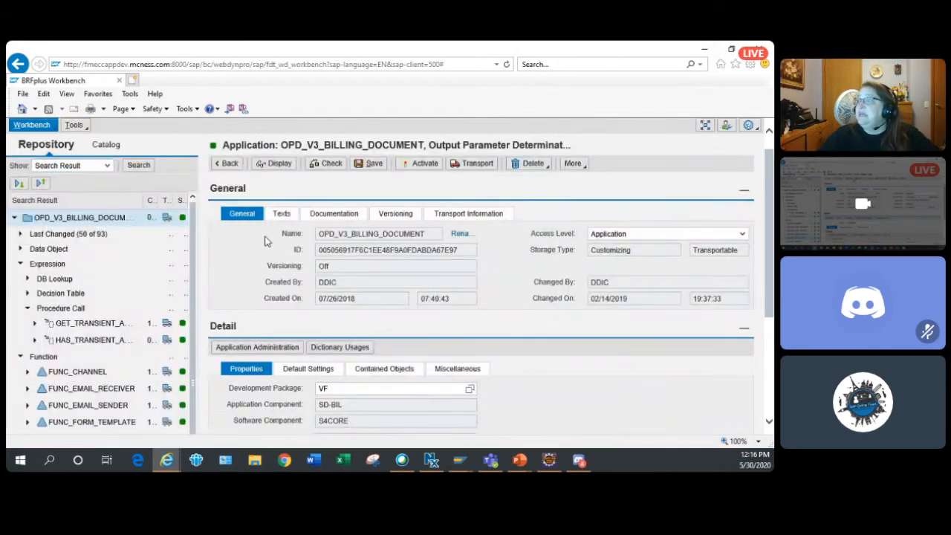
- Review the general data and properties of OPD_V3_BILLING_DOCUMENT and switch the application to display mode
scroll(266, 242, down, 3)
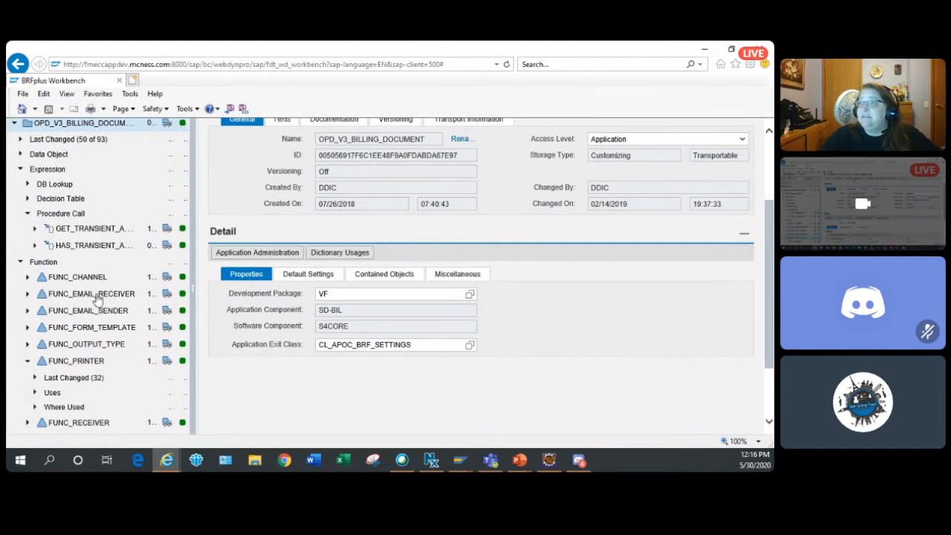
scroll(104, 185, up, 2)
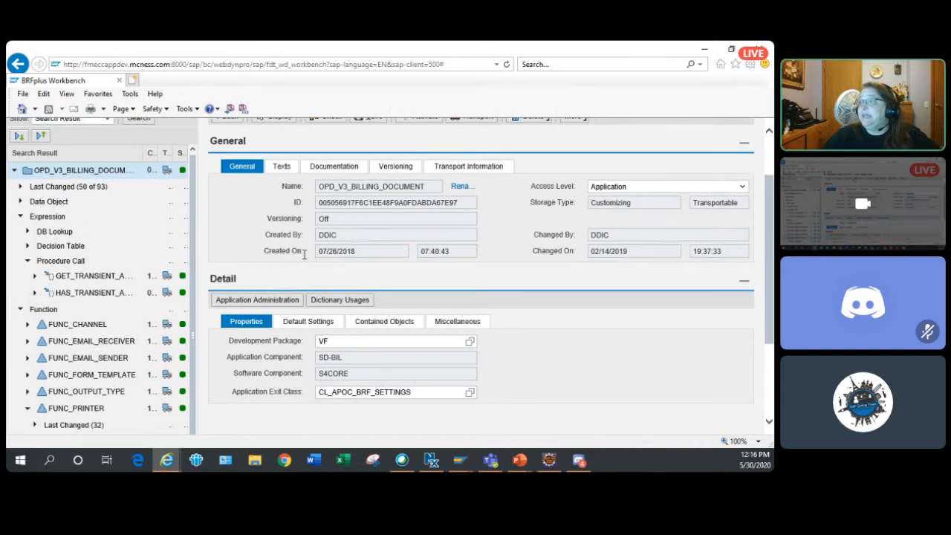
scroll(571, 390, up, 1)
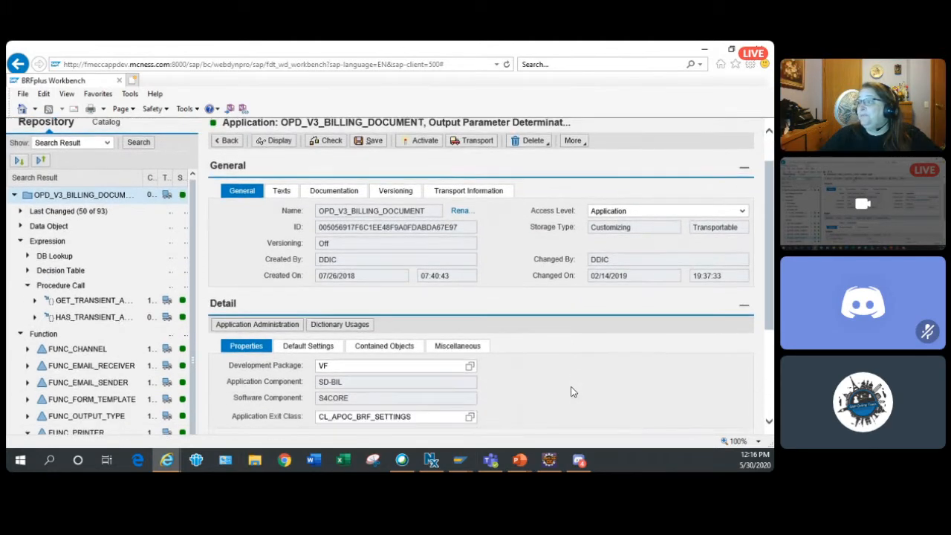
scroll(571, 390, up, 2)
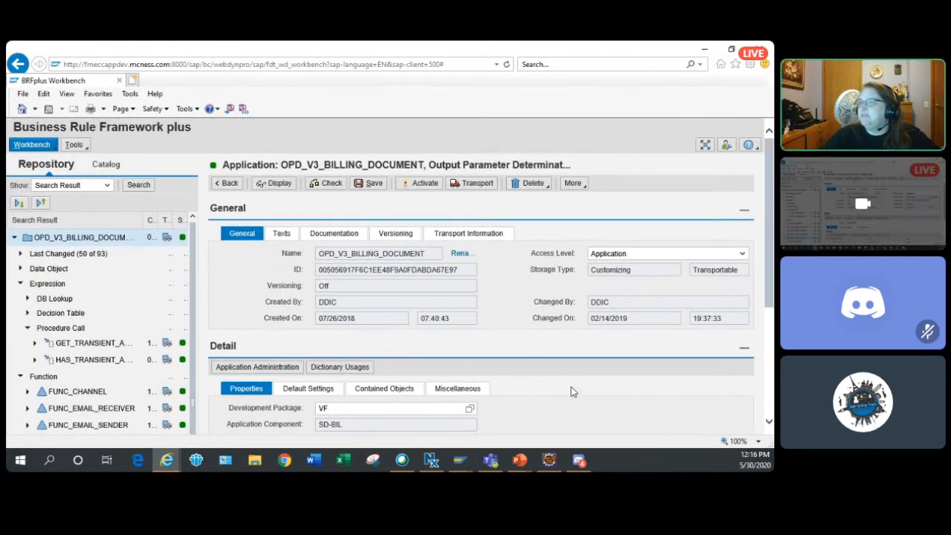
scroll(553, 384, down, 2)
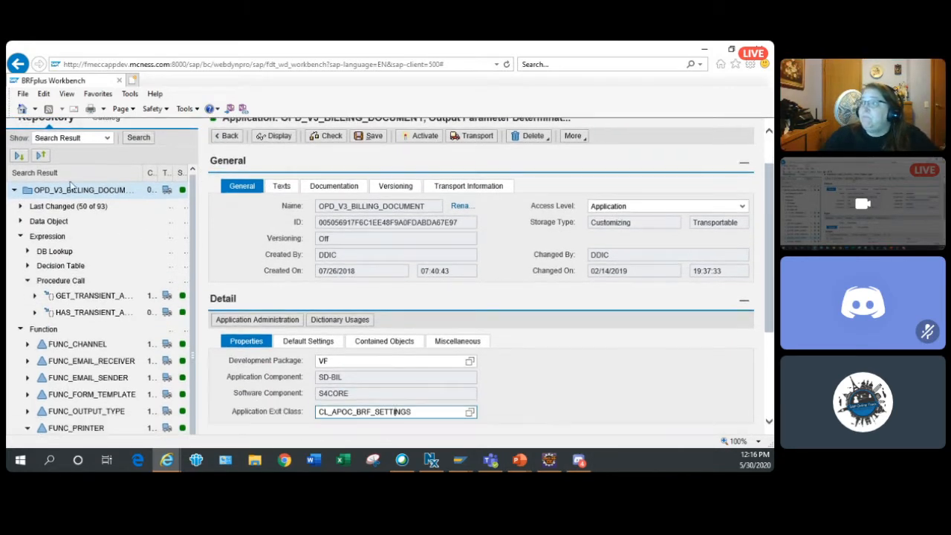
scroll(107, 158, up, 1)
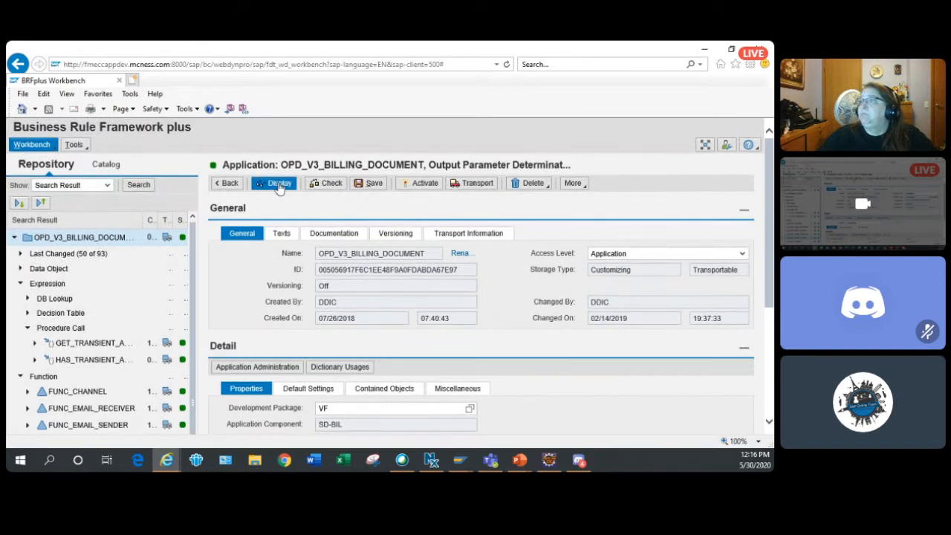
click(279, 185)
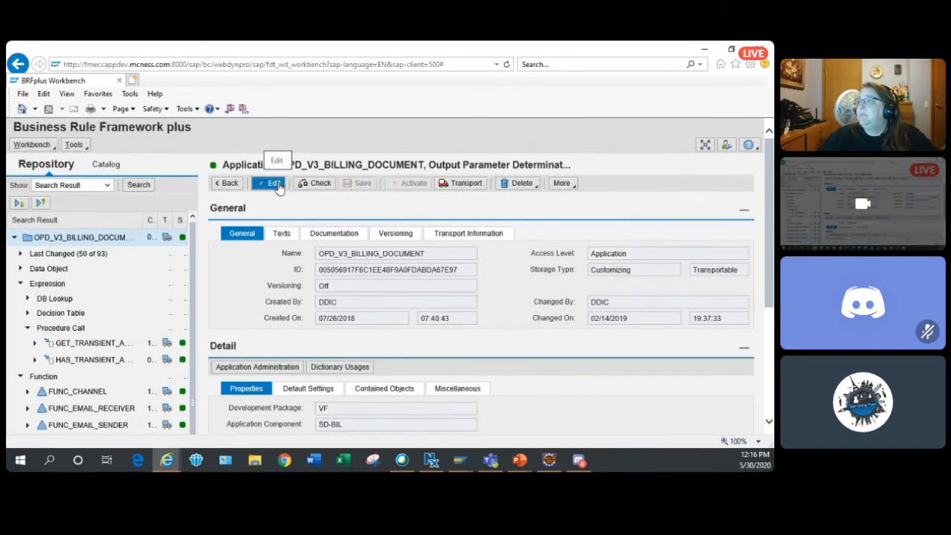
- Review the workbench personalization settings, including navigation panel, catalogs, filters and hotkeys, and close the browser window
click(726, 147)
drag(407, 153, 406, 154)
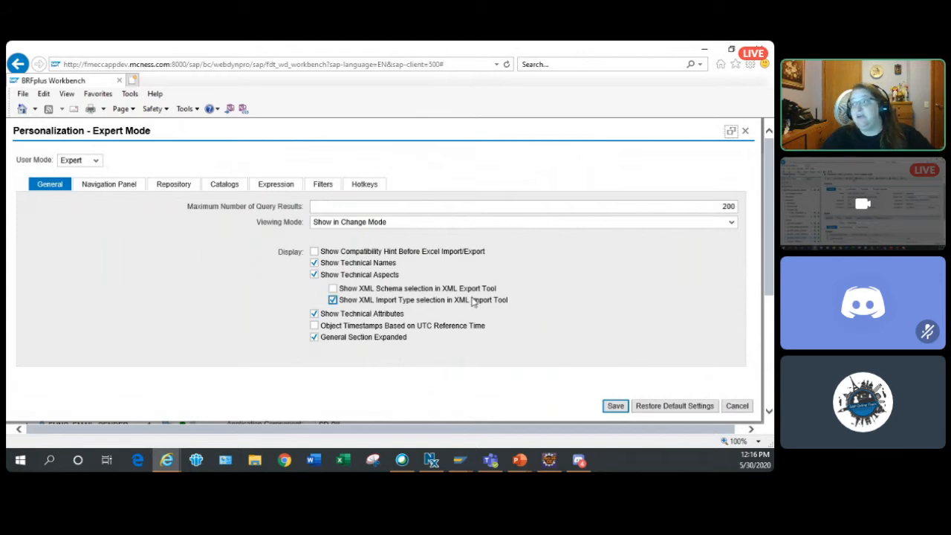
click(111, 190)
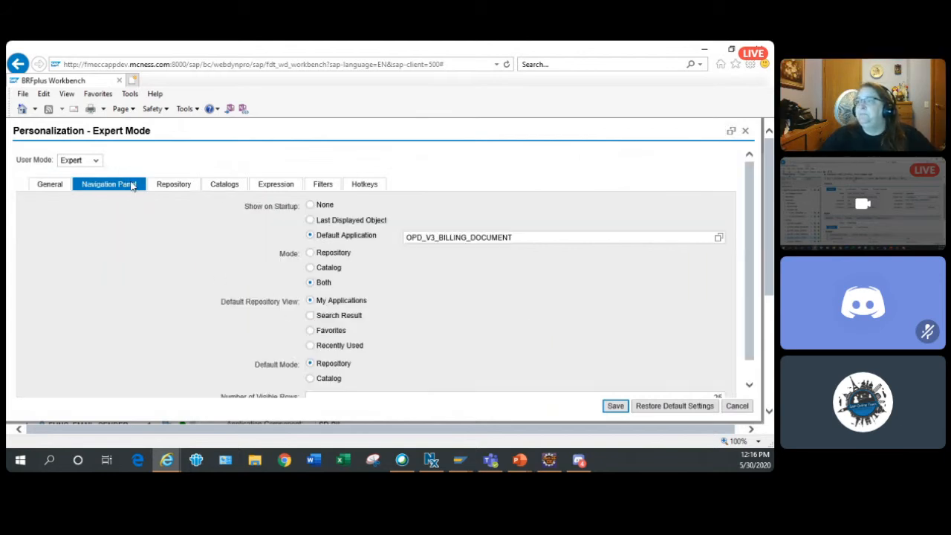
click(223, 187)
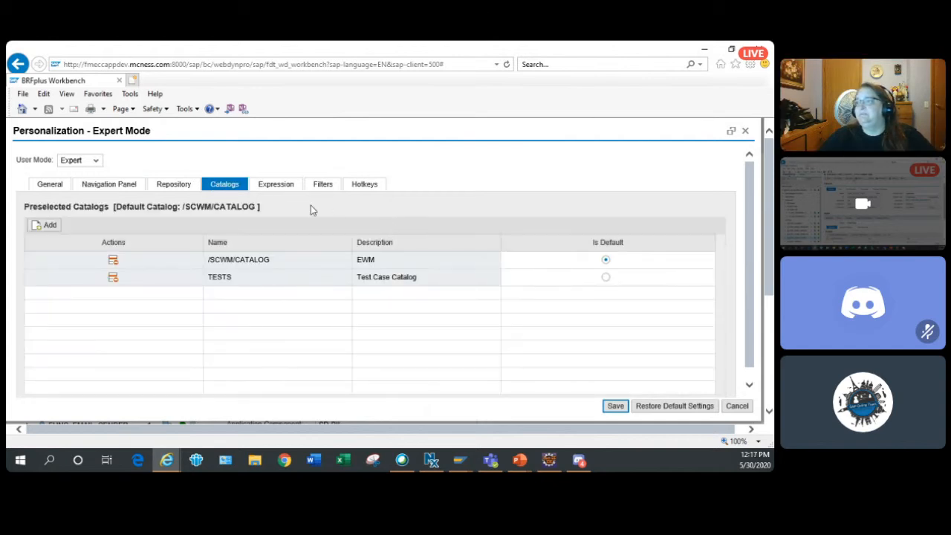
click(290, 185)
click(324, 186)
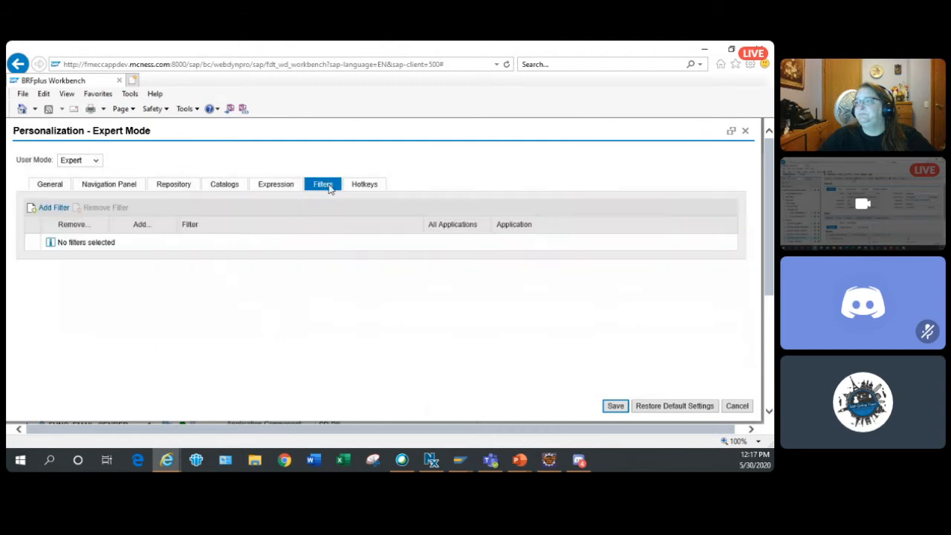
click(372, 188)
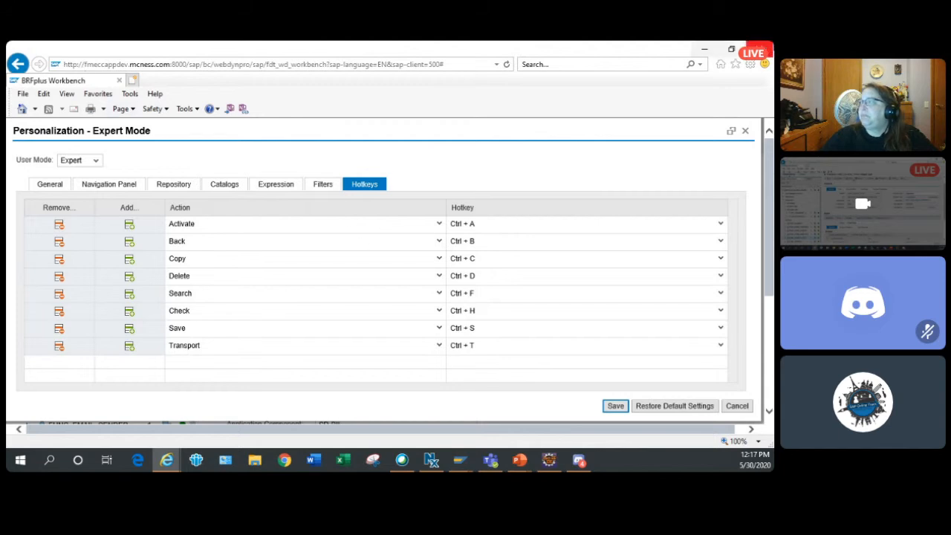
click(767, 50)
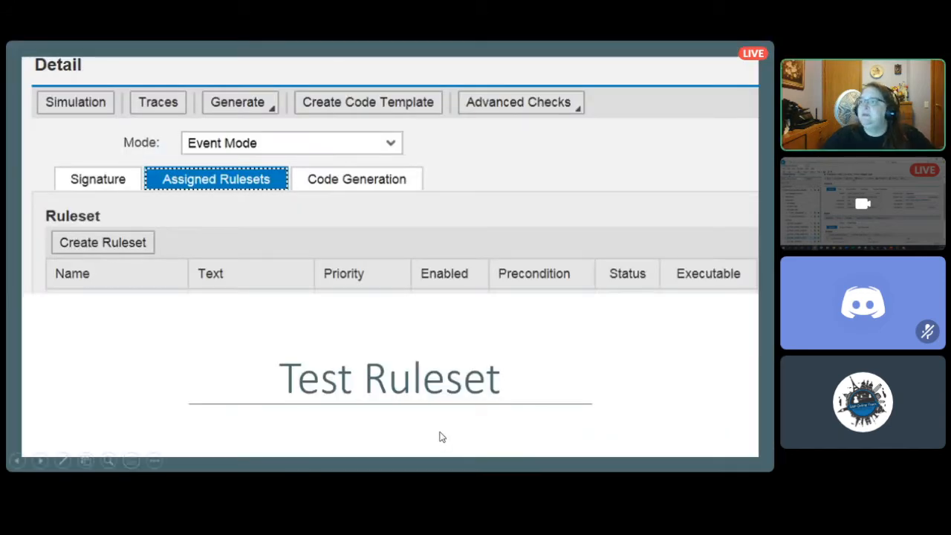
- Go through the presentation's remaining slides, from the FUNC_PRINTER test to the tips, and exit the slide show
click(442, 436)
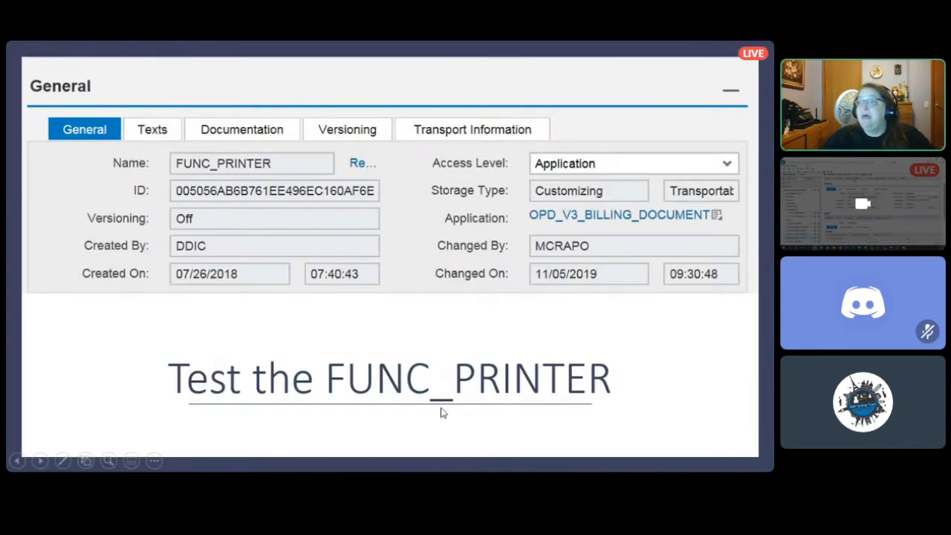
click(441, 413)
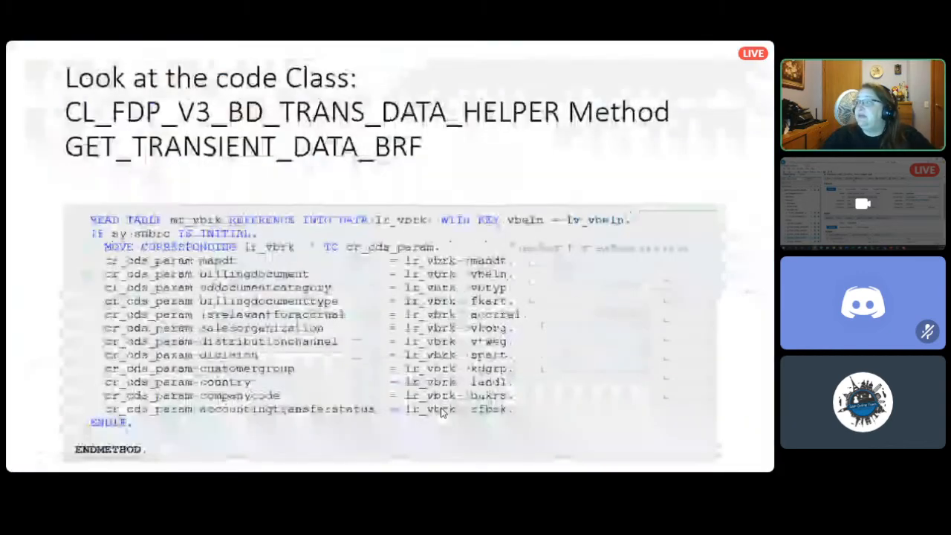
click(441, 412)
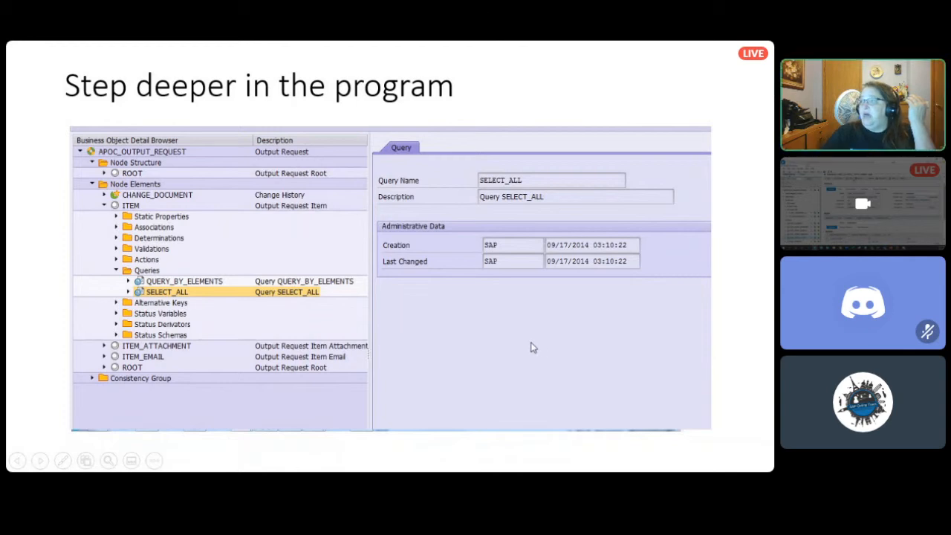
click(421, 338)
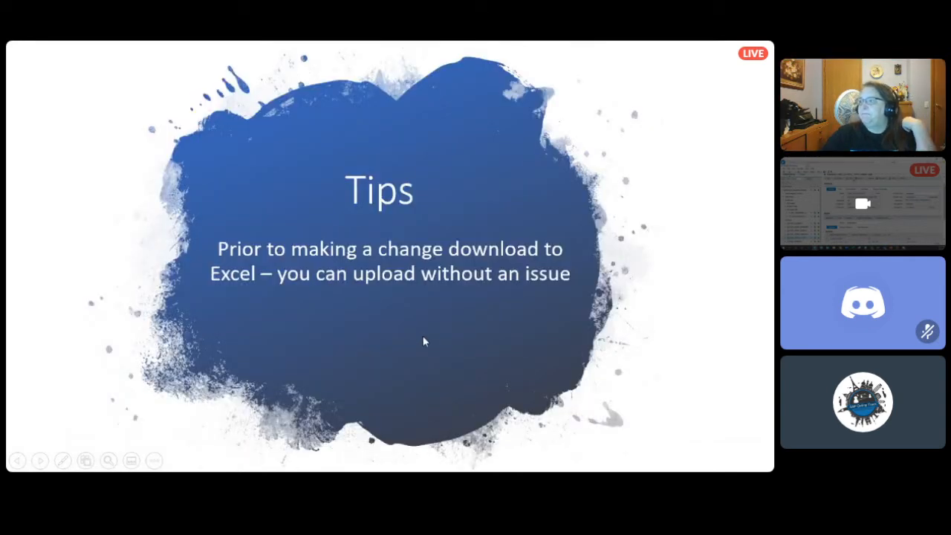
click(127, 330)
click(127, 330)
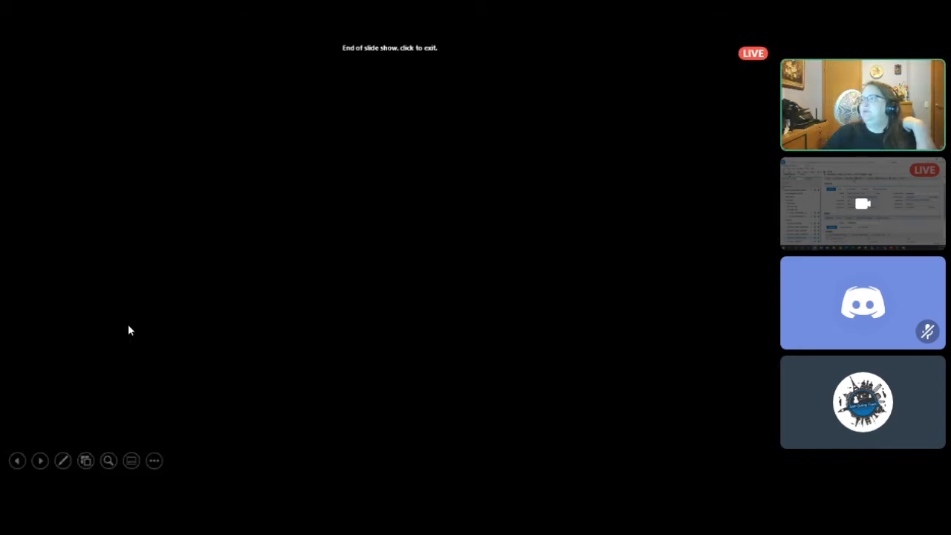
click(126, 330)
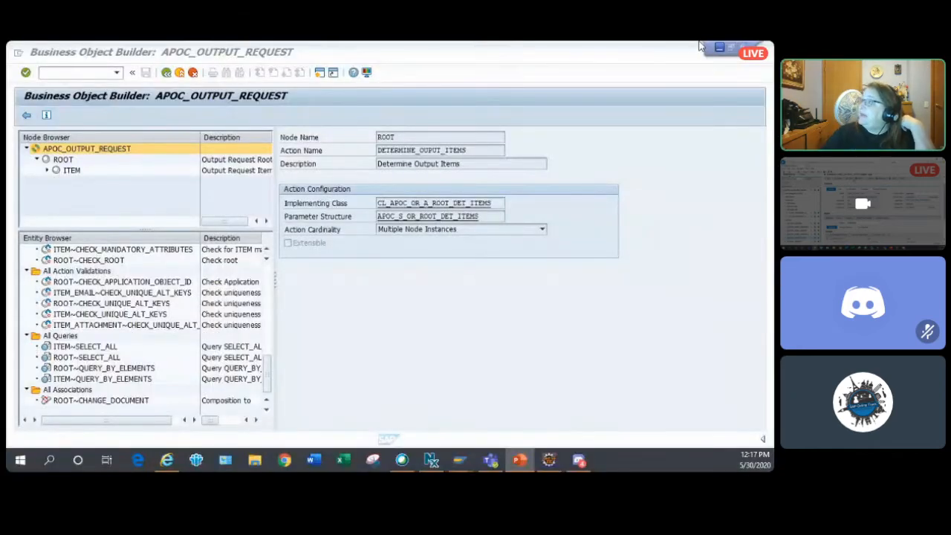
- Restart the Business Object Builder from its initial screen and open the business object APOC_OUTPUT_REQUEST
click(90, 75)
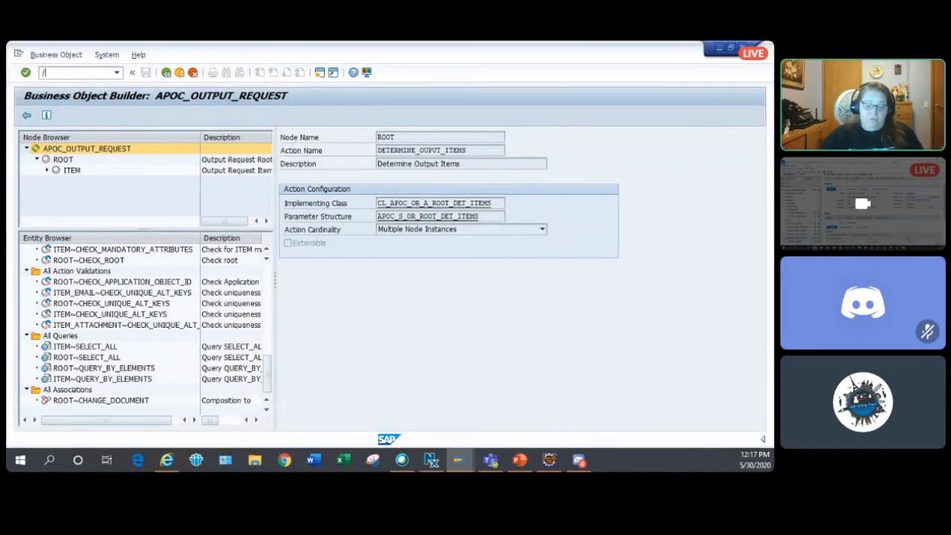
key(Return)
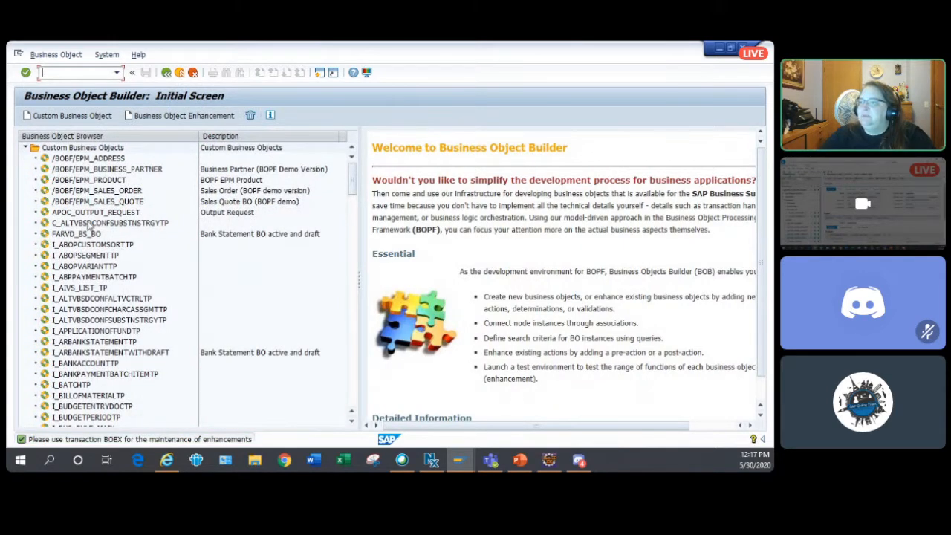
double_click(117, 212)
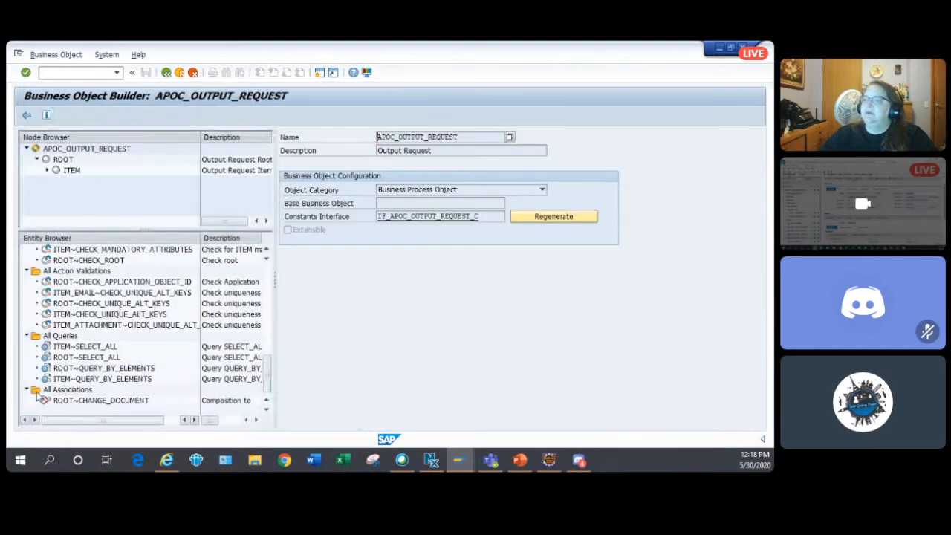
- View the ROOT~CHANGE_DOCUMENT association's implementing class and the details of the ITEM~CHECK_UNIQUE_ALT_KEYS action validation
double_click(124, 400)
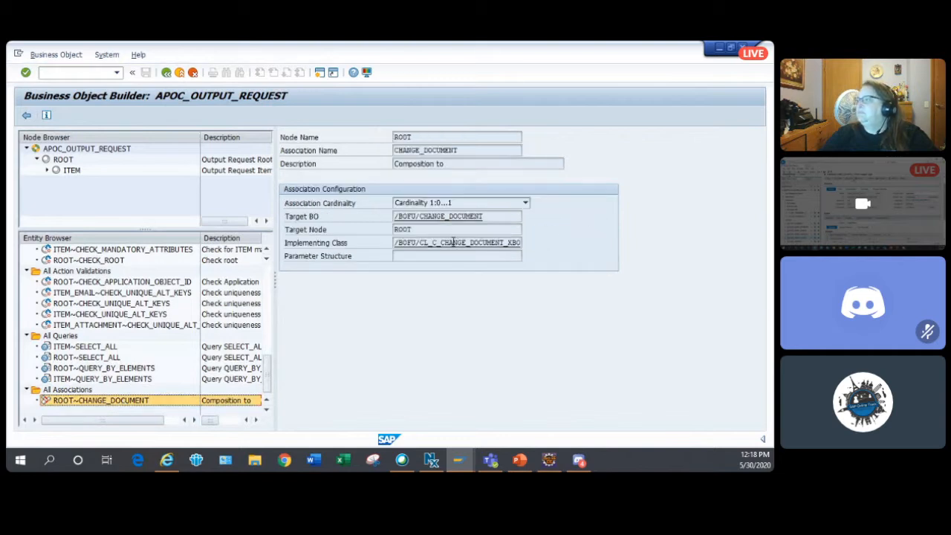
drag(451, 242, 696, 256)
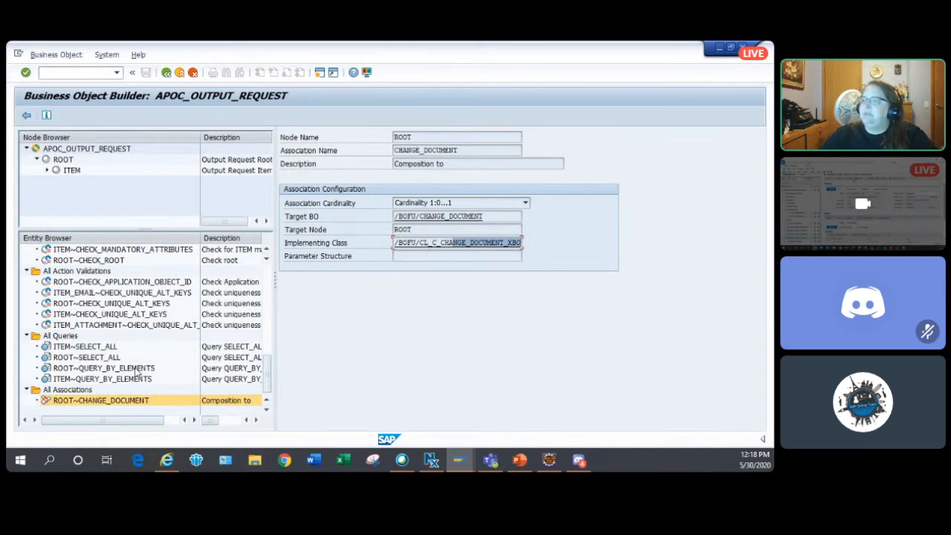
double_click(119, 314)
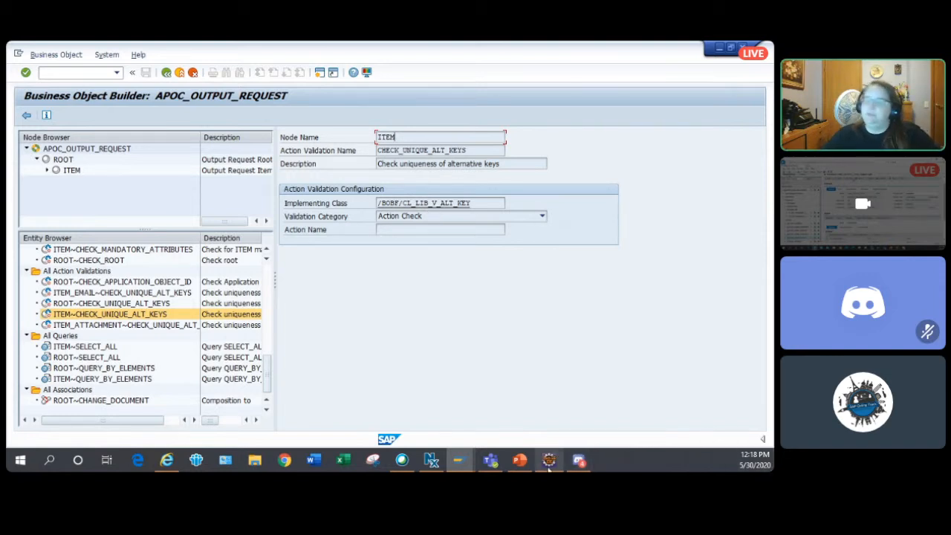
- Switch to Eclipse and highlight the extended view name C_BillingDocumentOMParamDet in ZCDS_ADD_FIELD_BILL
mouse_move(551, 458)
click(548, 404)
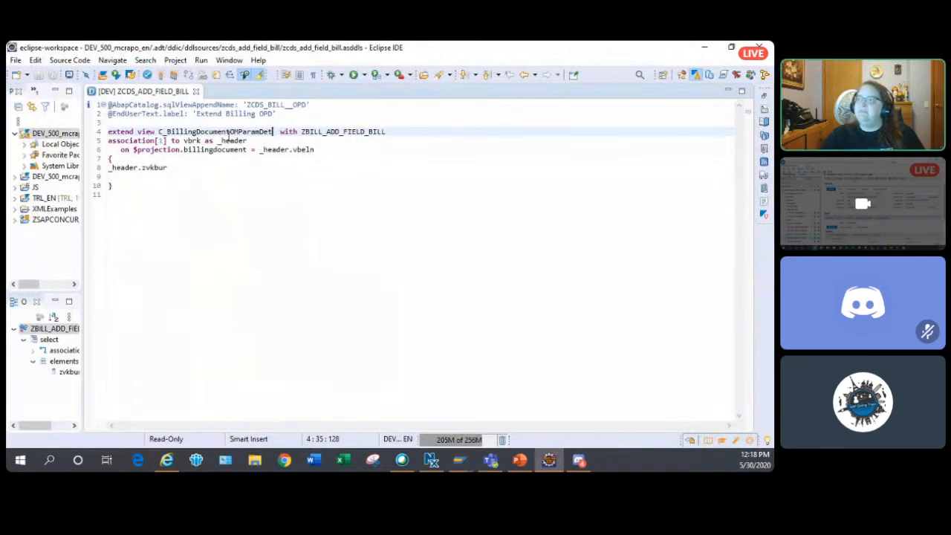
double_click(176, 132)
drag(157, 132, 211, 141)
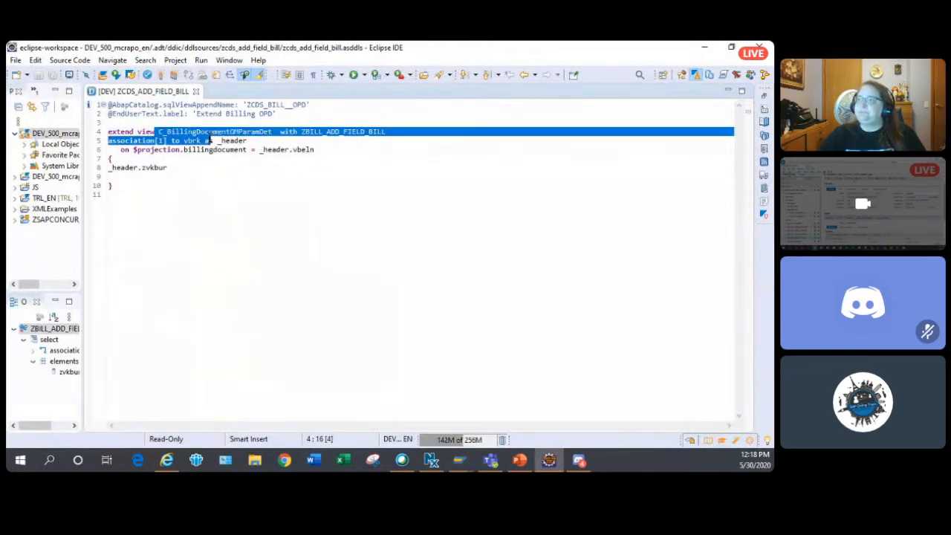
click(283, 158)
drag(276, 132, 158, 131)
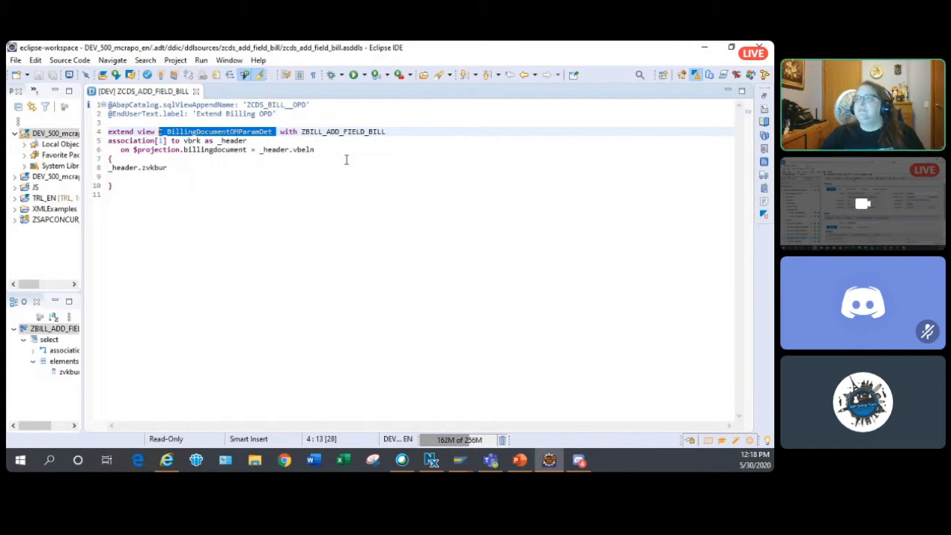
- Run an ABAP object search for C_BillingDocumentOMParamDet in the DEV project
click(439, 77)
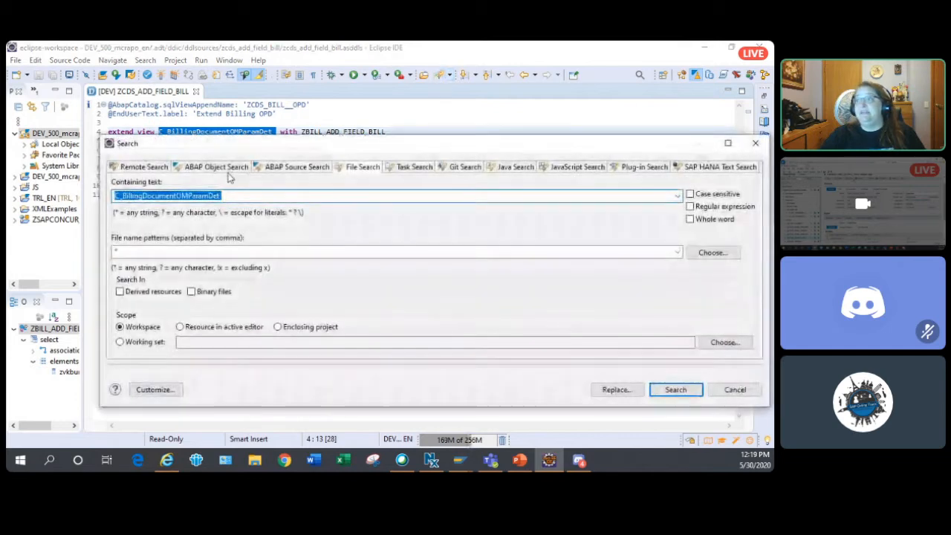
click(229, 168)
click(279, 183)
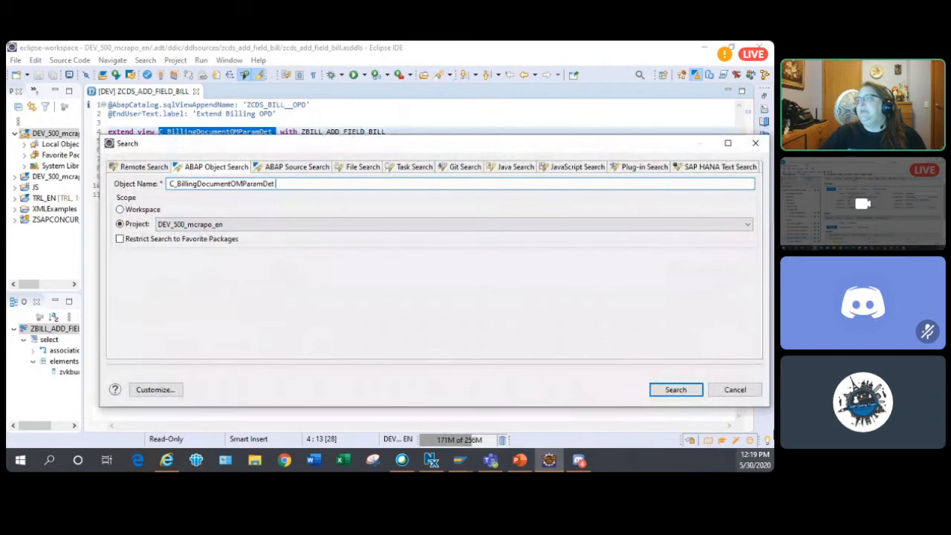
click(677, 392)
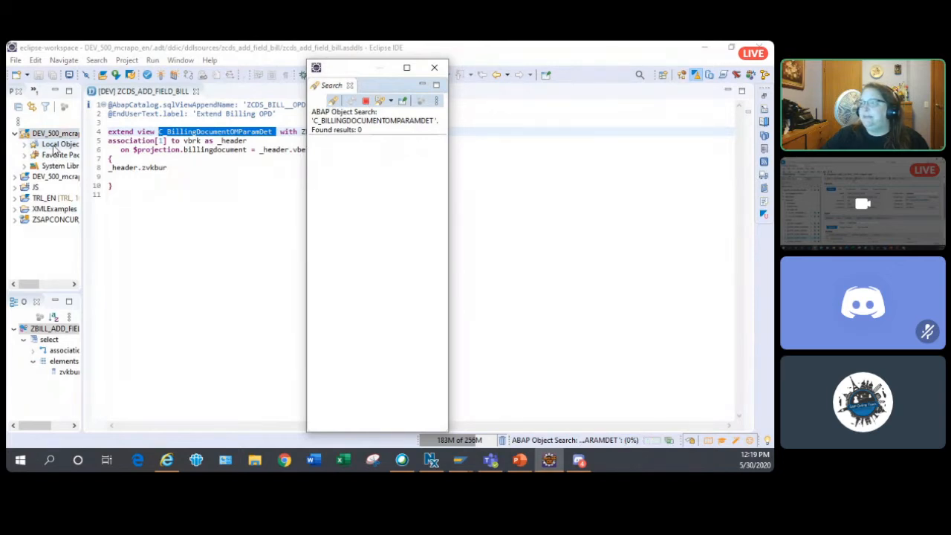
- Open the data definition C_BILLINGDOCUMENTOMPARAMDET from the enlarged object search results and close the results view
click(408, 69)
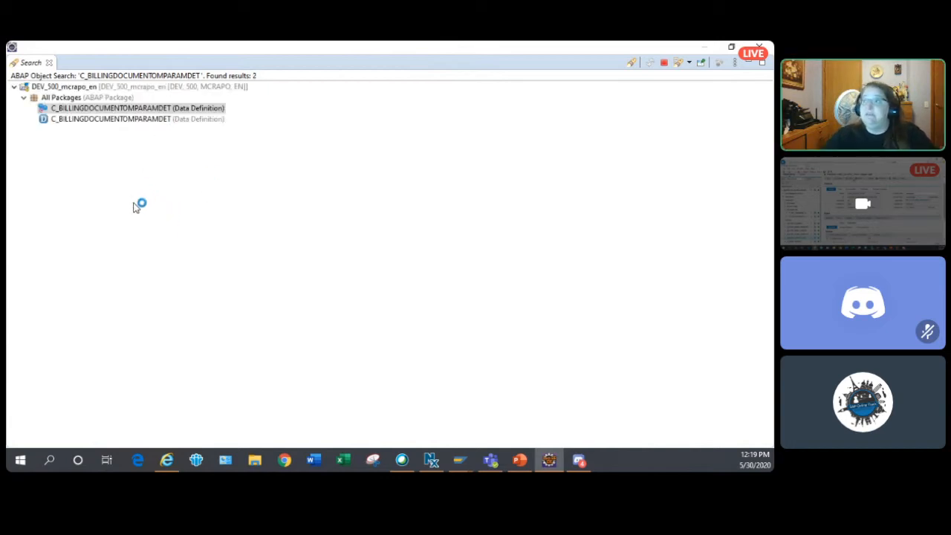
click(154, 117)
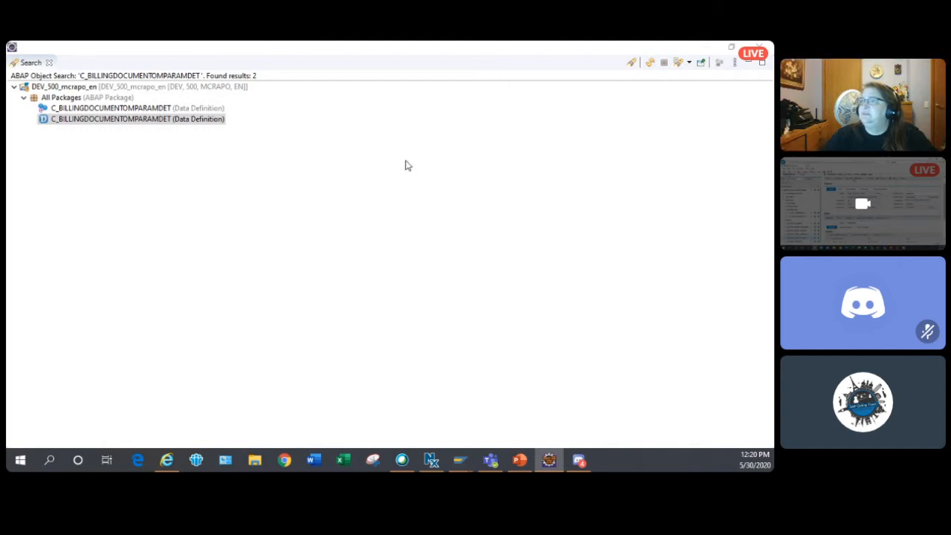
click(117, 119)
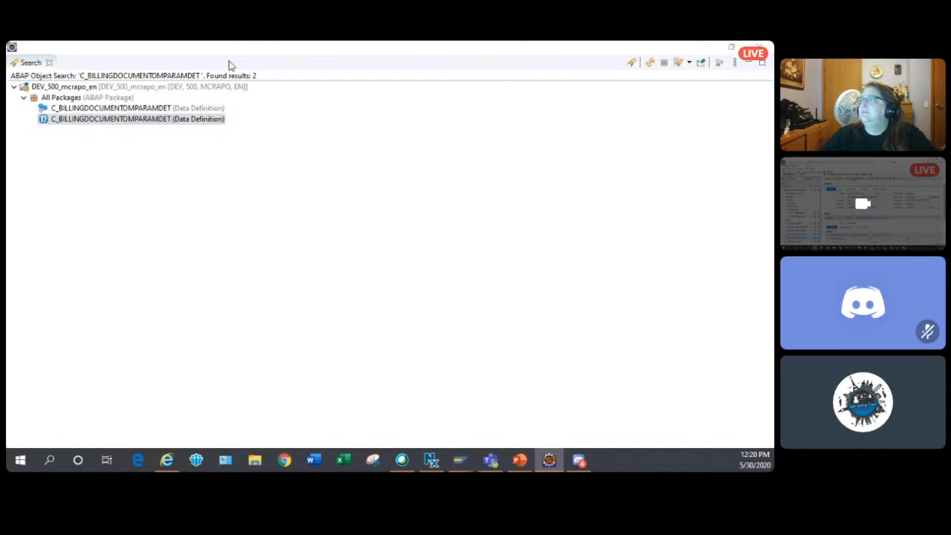
click(49, 62)
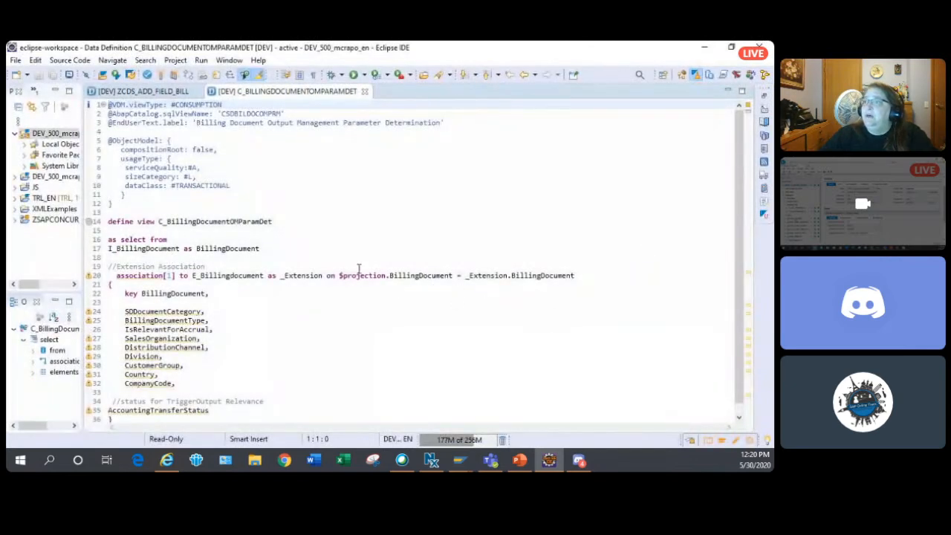
- Try to navigate from the view name C_BillingDocumentOMParamDet in the define view statement
click(221, 221)
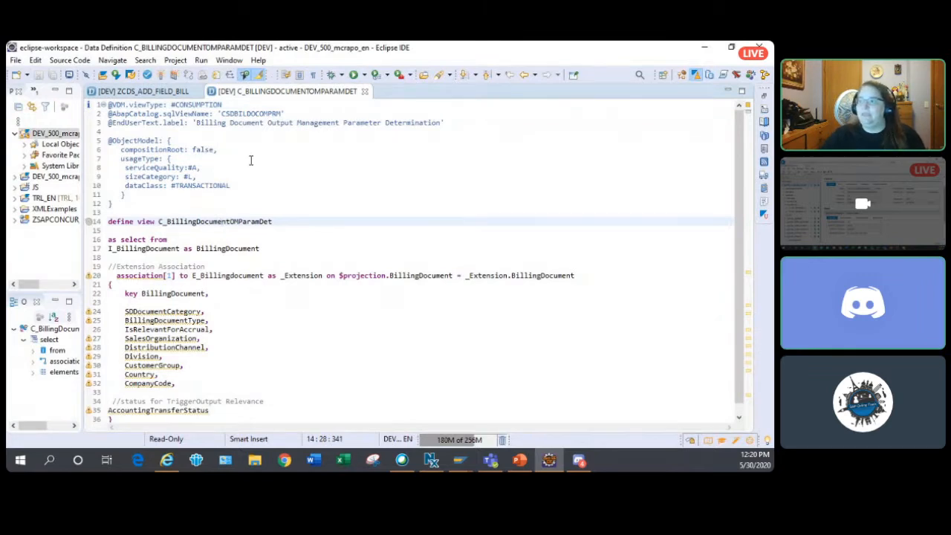
click(253, 221)
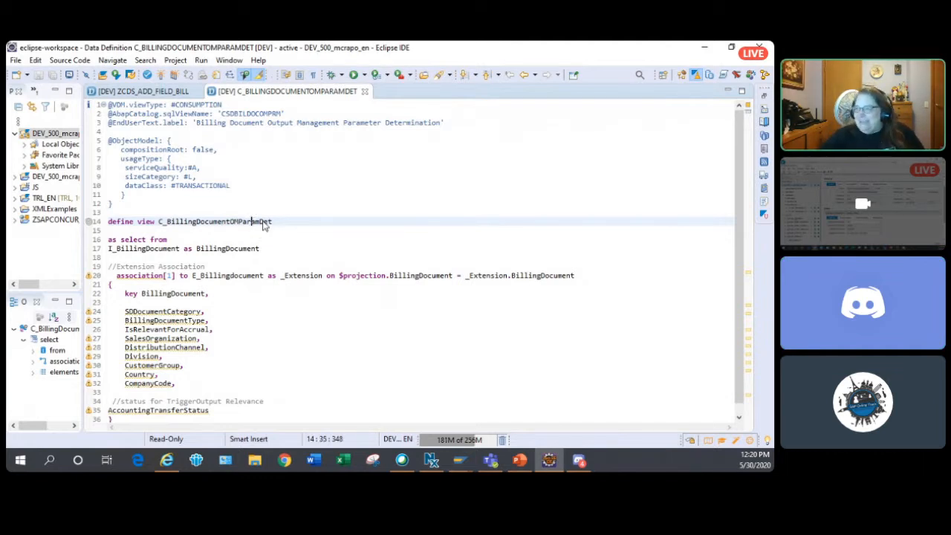
right_click(263, 223)
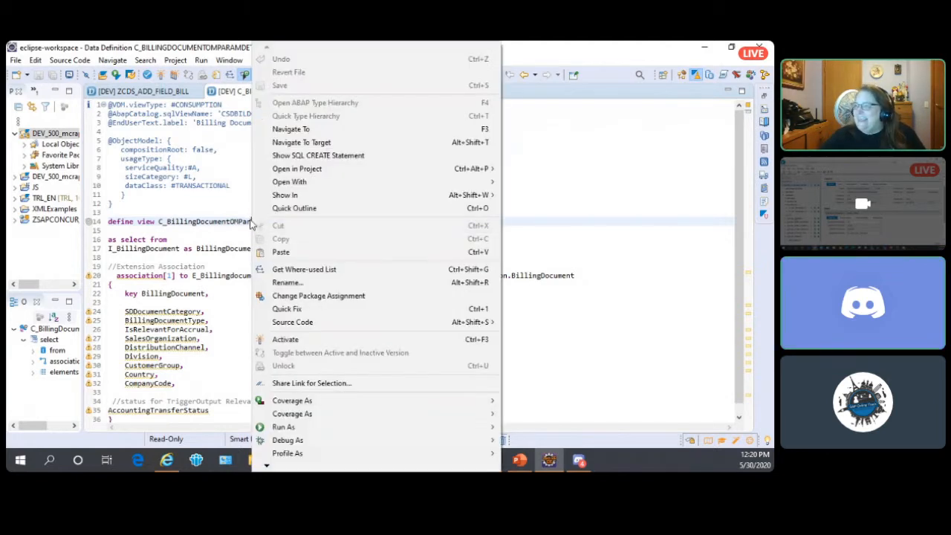
click(212, 231)
click(219, 222)
right_click(218, 224)
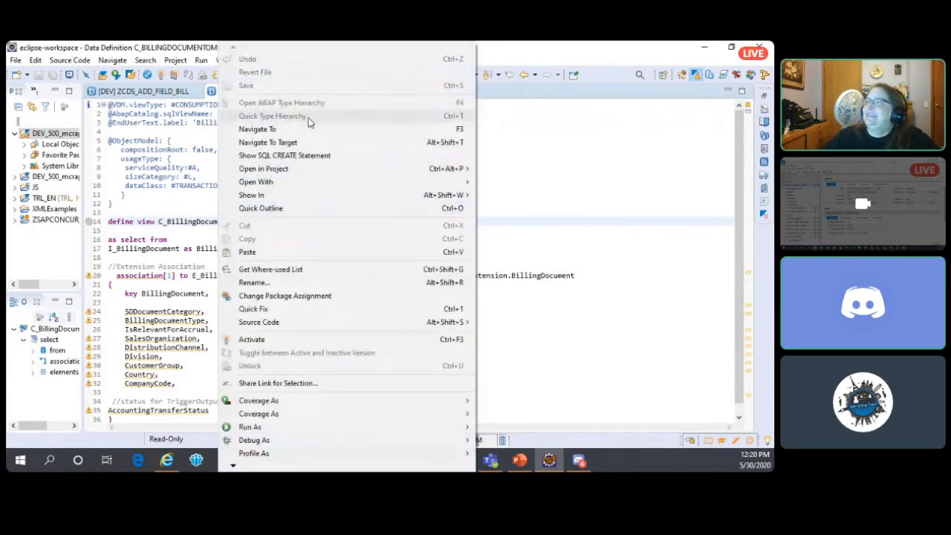
click(306, 131)
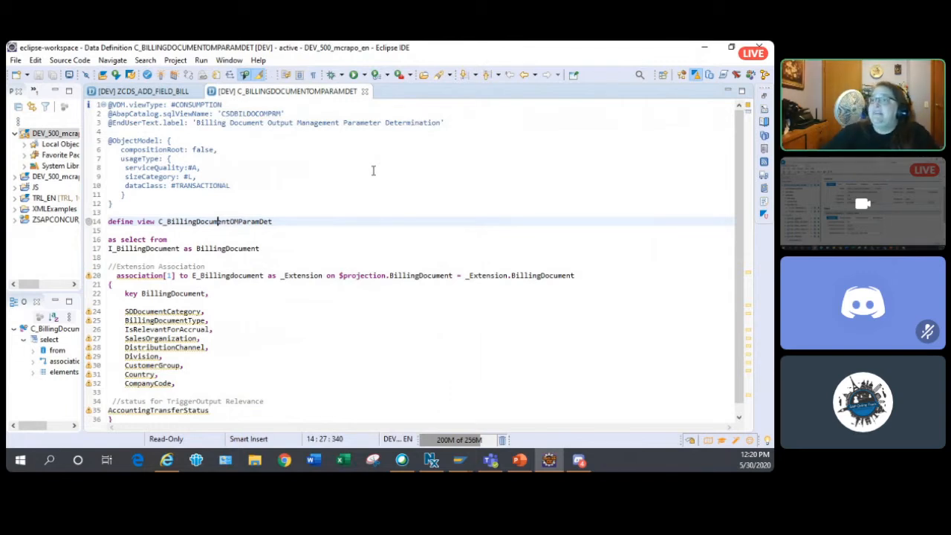
- Navigate from the select statement of C_BillingDocumentOMParamDet to the definition of its source view I_BillingDocument
click(315, 184)
scroll(315, 194, down, 1)
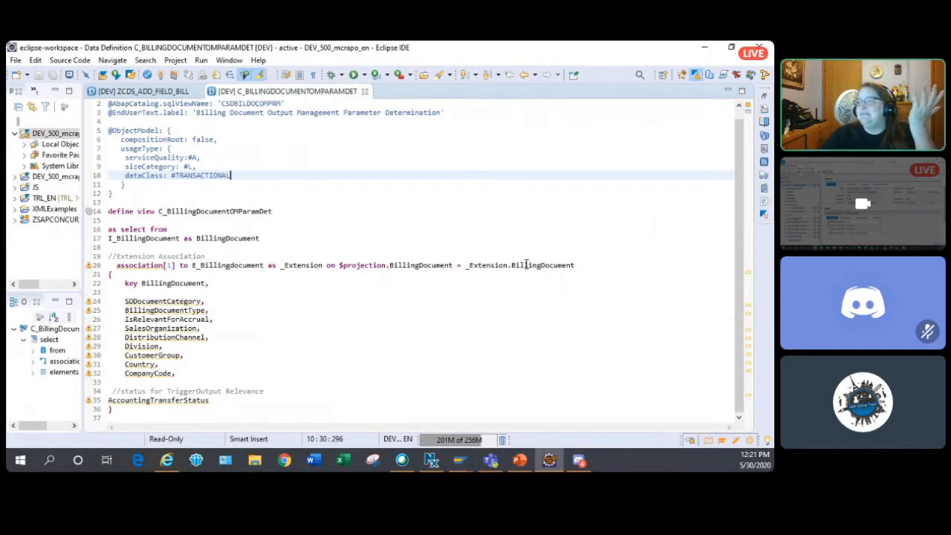
click(160, 238)
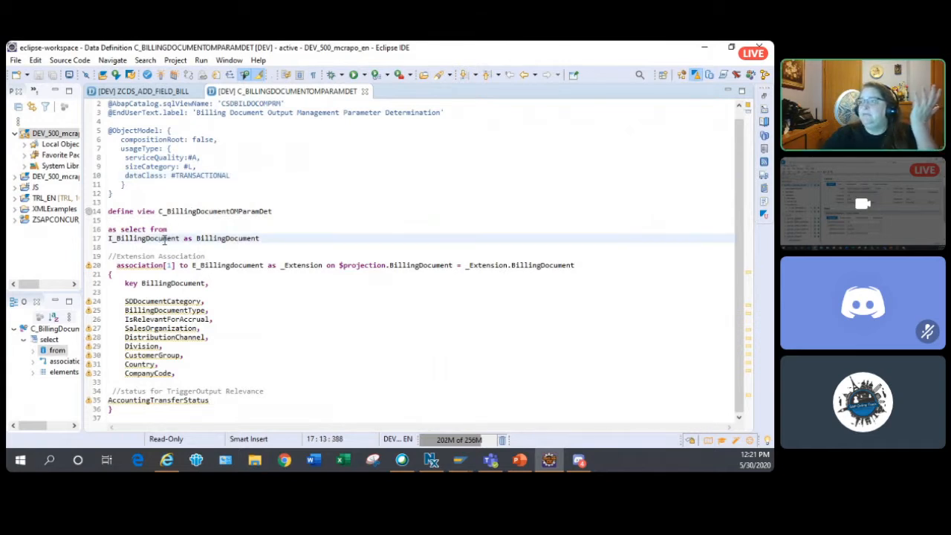
right_click(166, 245)
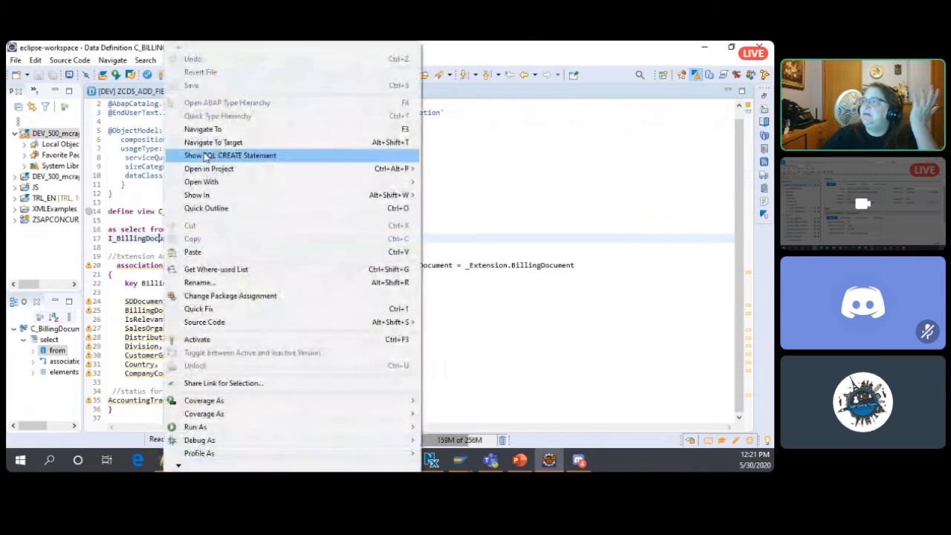
click(219, 130)
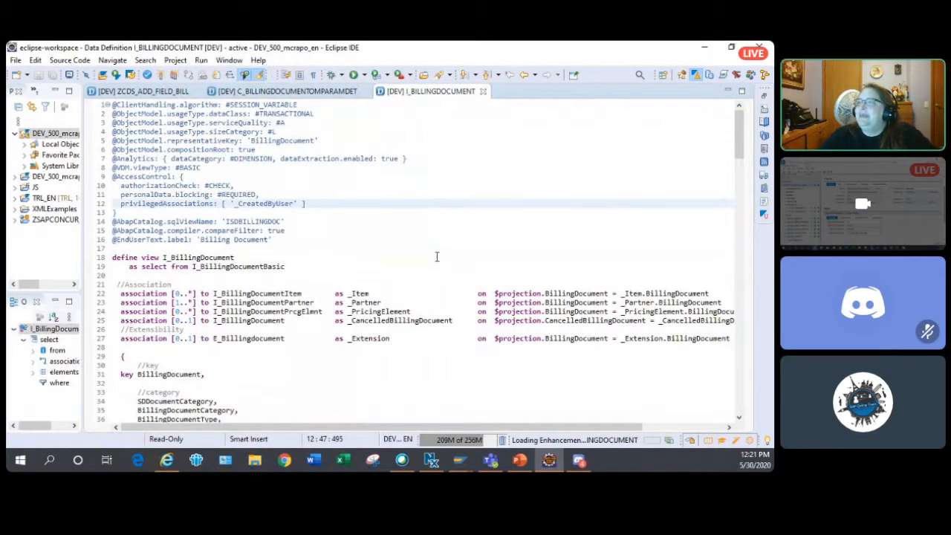
- Examine the associations and field list in the I_BillingDocument view definition
scroll(390, 221, down, 1)
scroll(390, 222, down, 1)
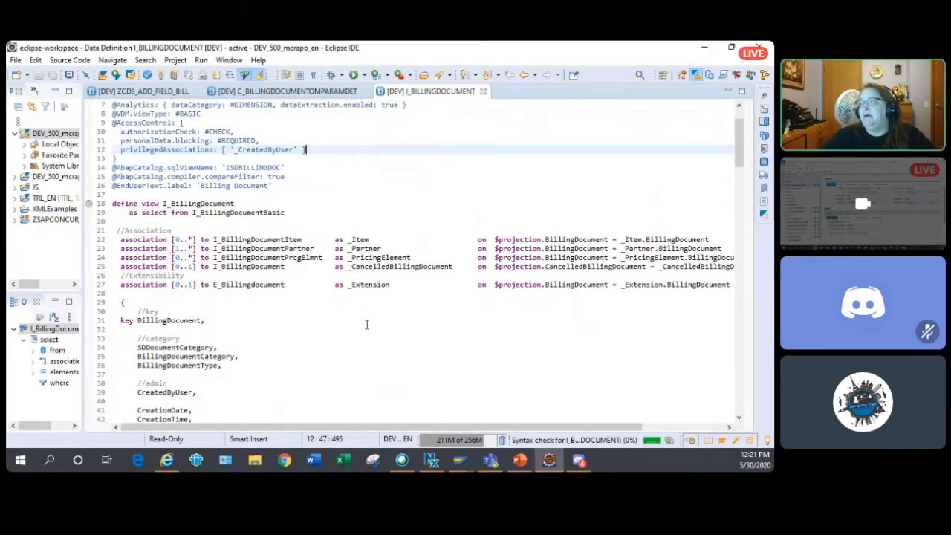
scroll(383, 329, down, 2)
scroll(383, 329, down, 15)
scroll(384, 329, down, 20)
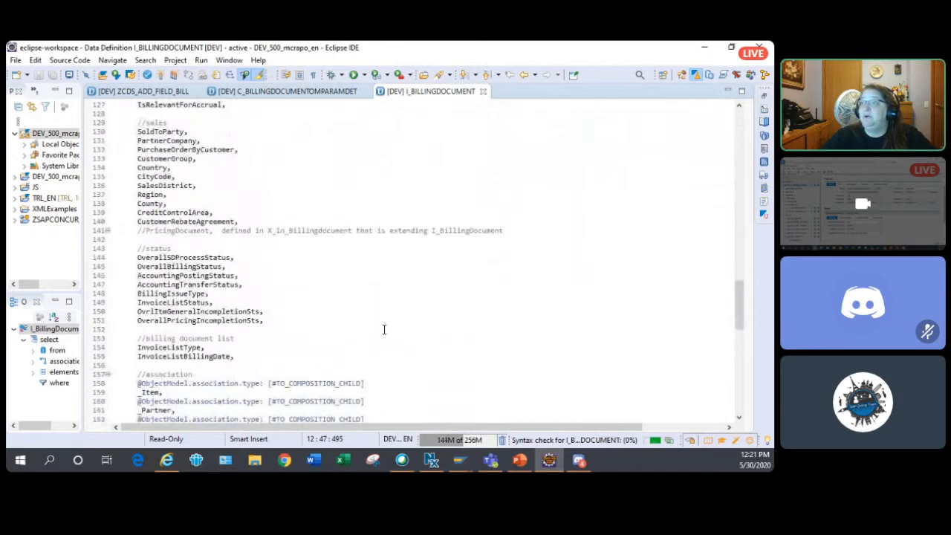
scroll(384, 329, down, 12)
scroll(384, 329, up, 5)
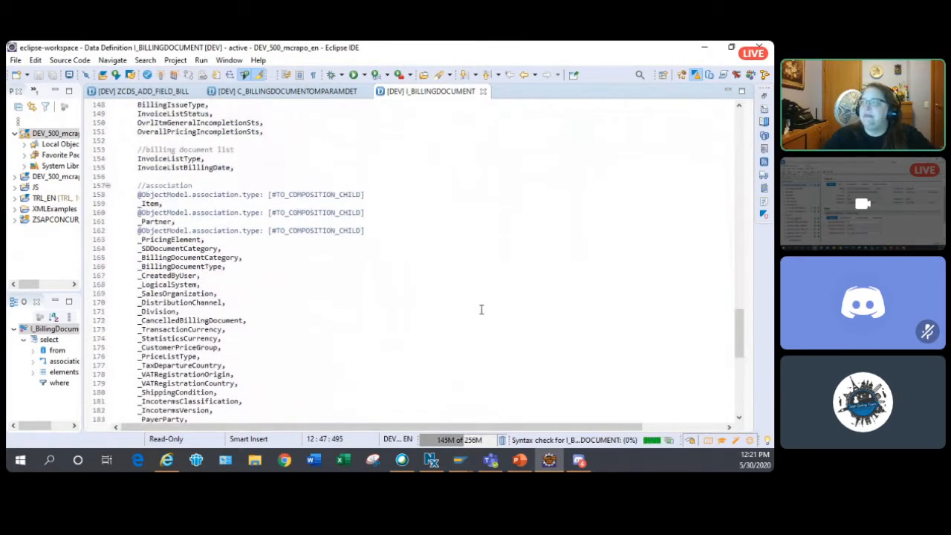
scroll(480, 309, up, 20)
scroll(481, 295, up, 13)
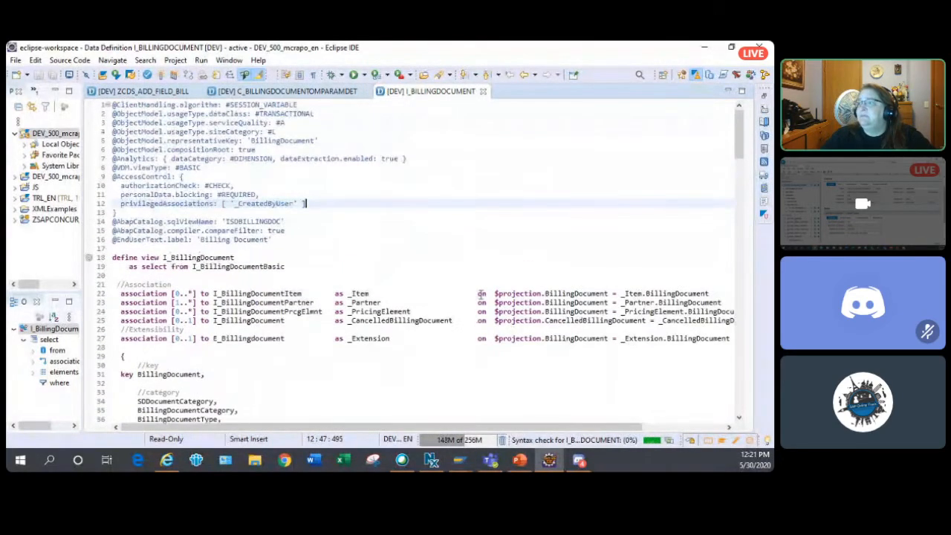
scroll(481, 295, down, 2)
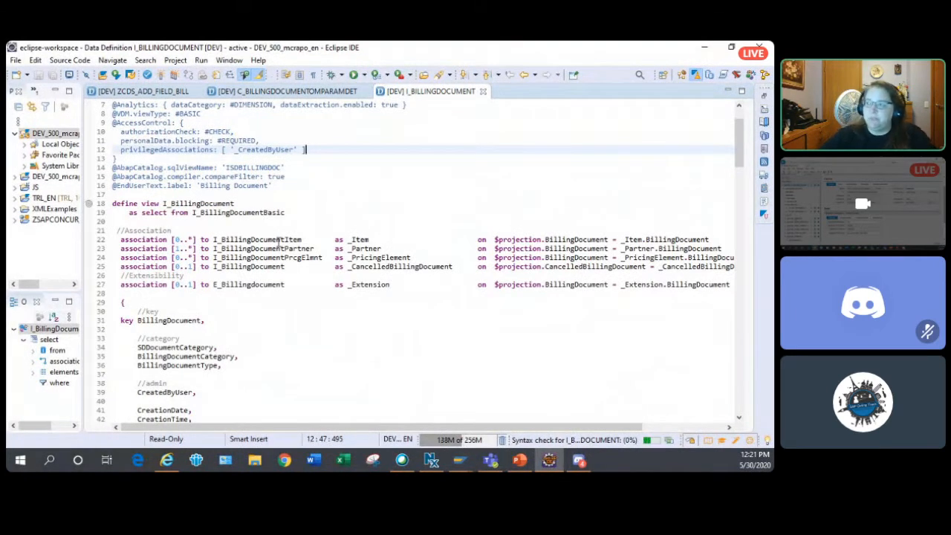
- Navigate from the _Item association of I_BillingDocument to the definition of I_BillingDocumentItem
click(280, 239)
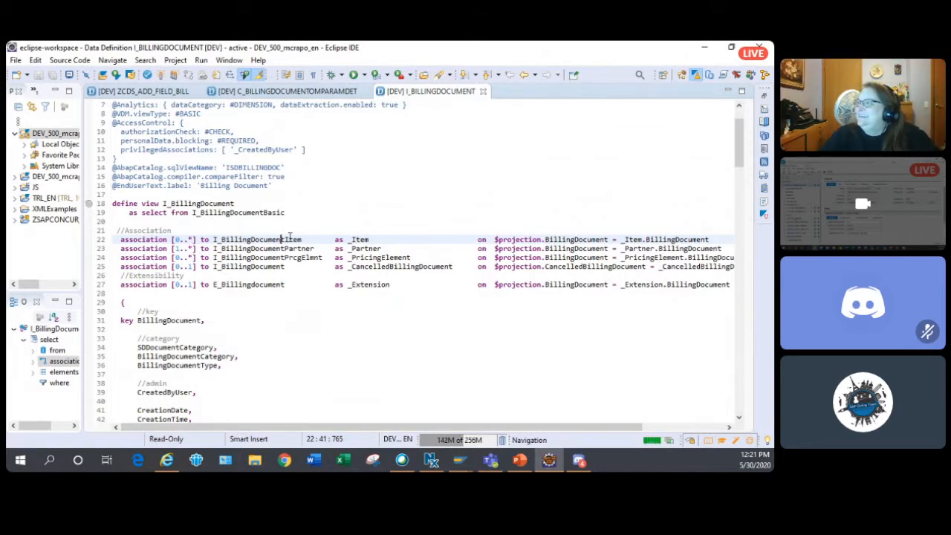
right_click(280, 239)
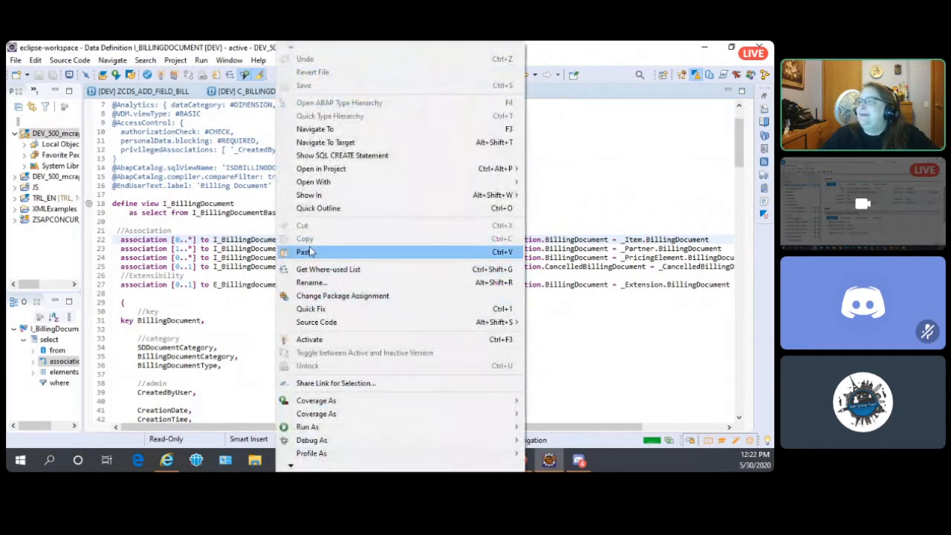
click(327, 129)
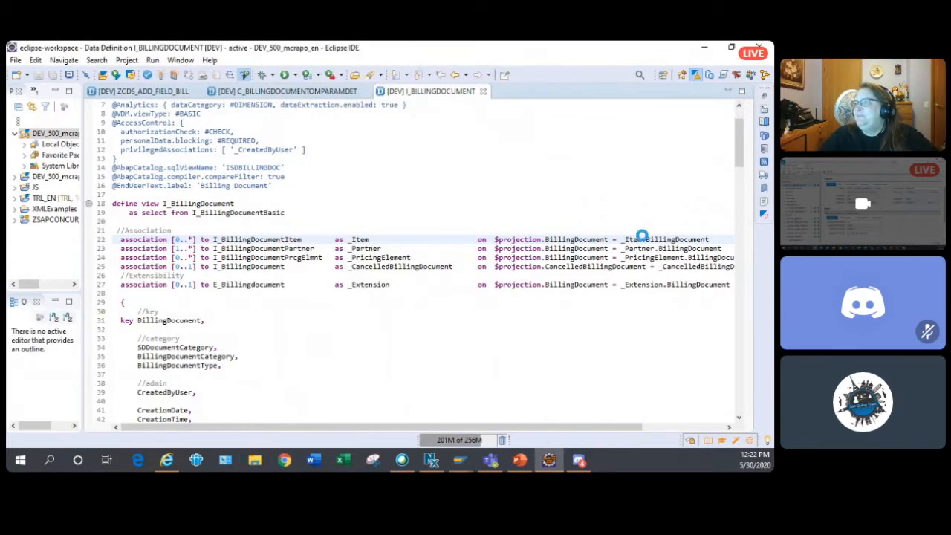
click(416, 221)
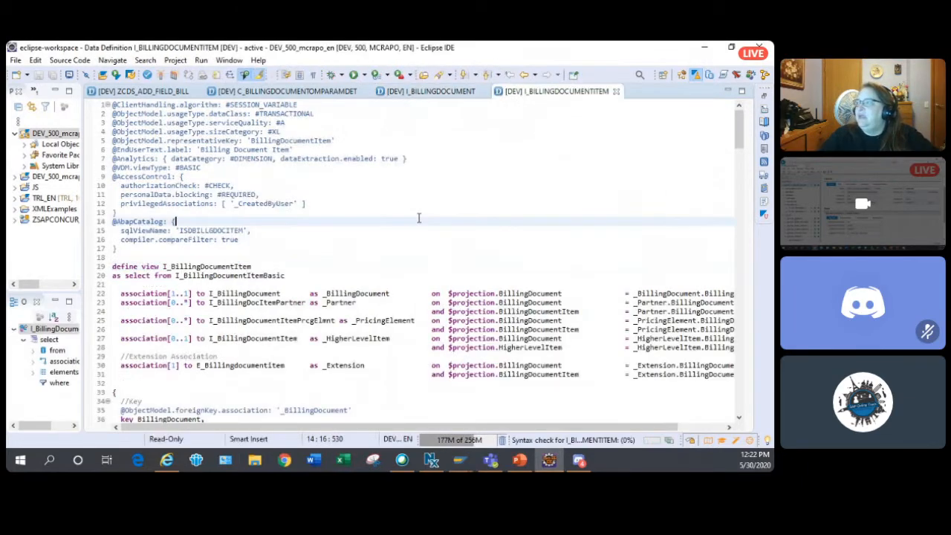
- Examine the associations and the item-level field groups in the I_BillingDocumentItem view definition
scroll(419, 220, down, 2)
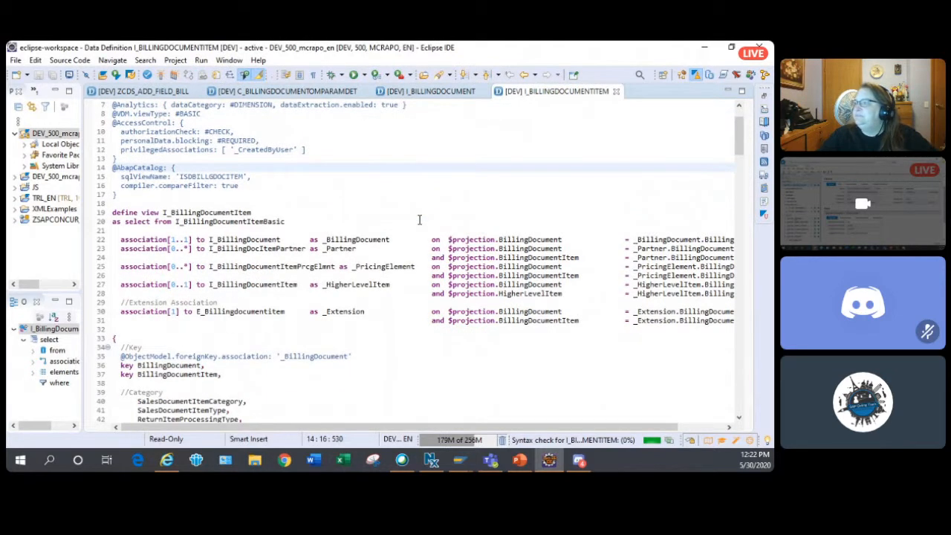
scroll(419, 219, down, 1)
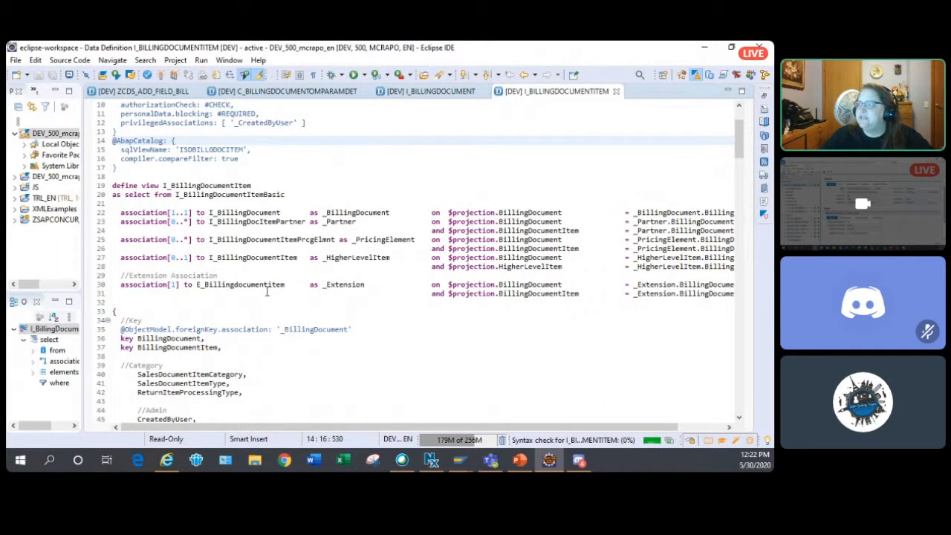
scroll(266, 292, down, 5)
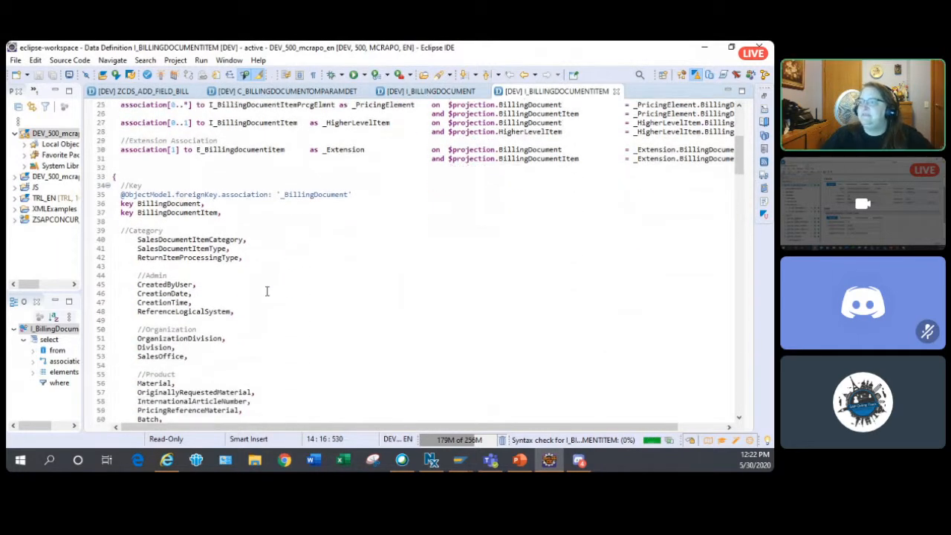
scroll(267, 291, down, 13)
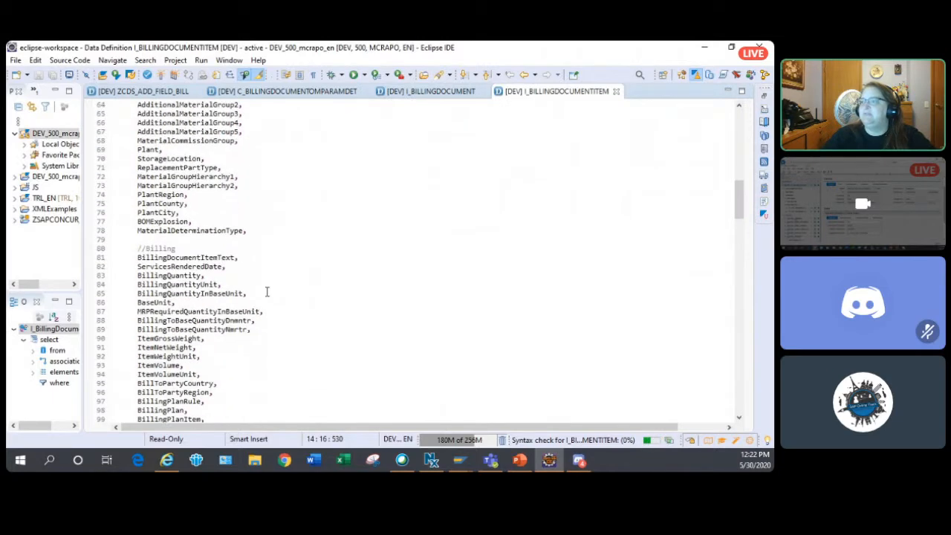
scroll(267, 291, down, 13)
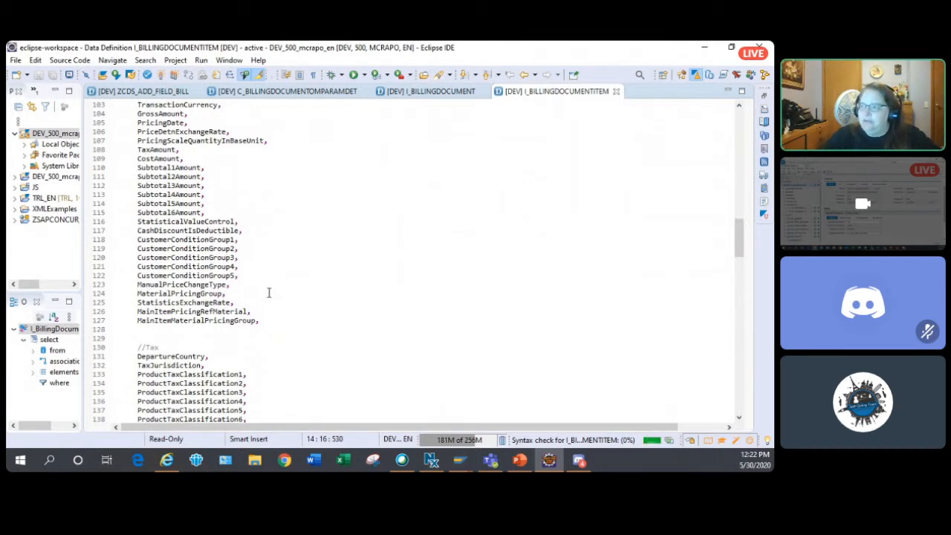
click(307, 275)
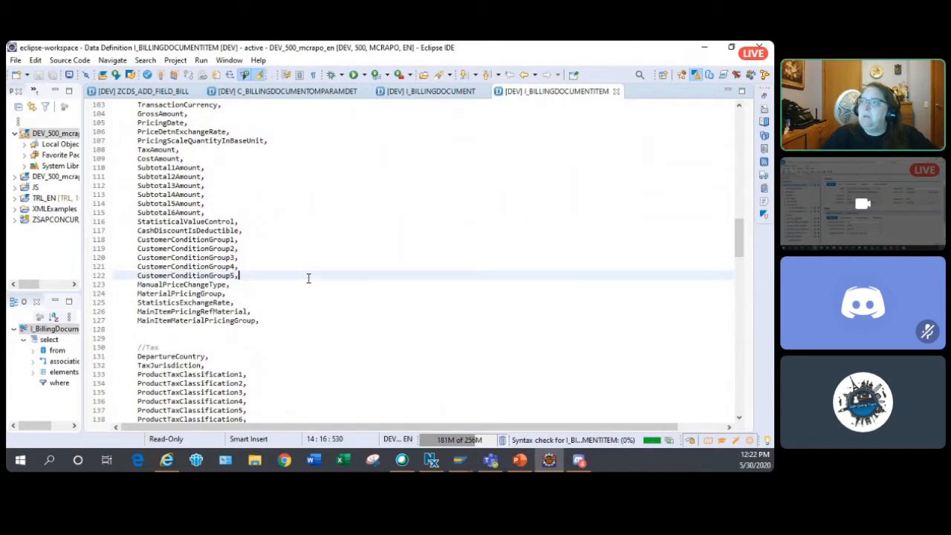
scroll(308, 278, down, 1)
scroll(308, 278, down, 13)
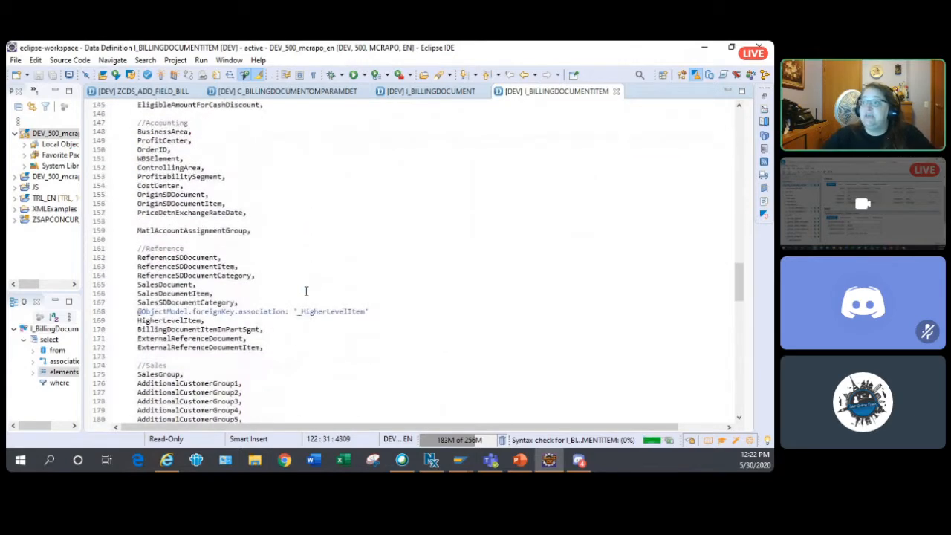
scroll(305, 291, up, 20)
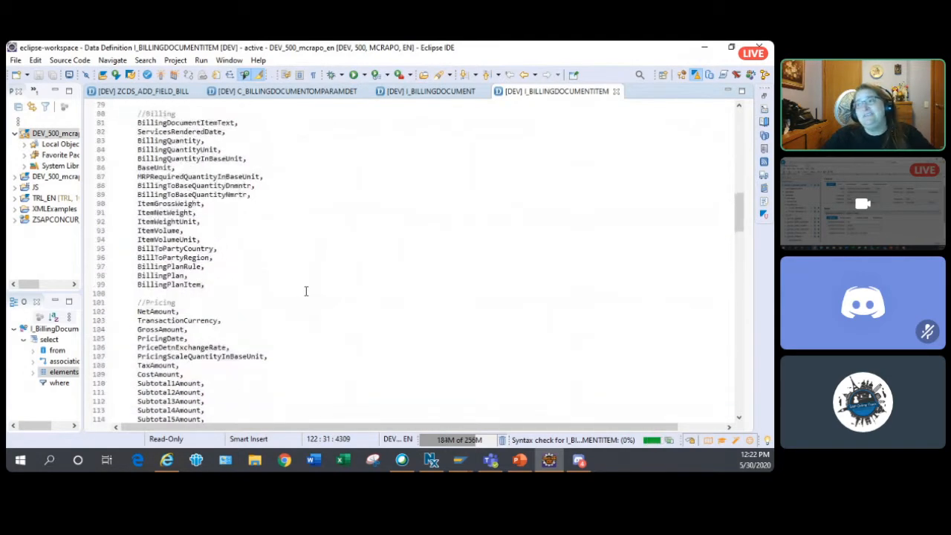
scroll(305, 291, up, 18)
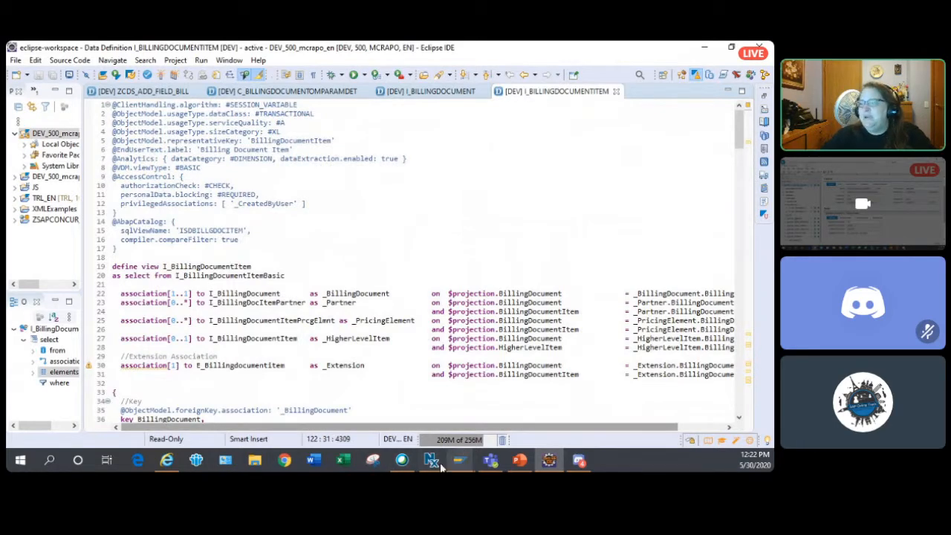
- Switch to Output Parameter Determination in the browser and select row 5 of the billing document Printer Settings decision table
click(164, 461)
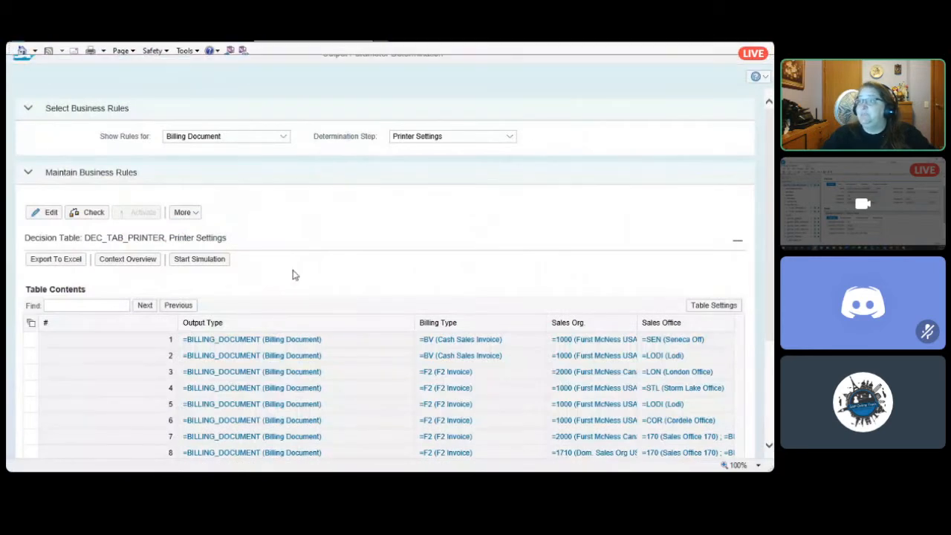
click(139, 409)
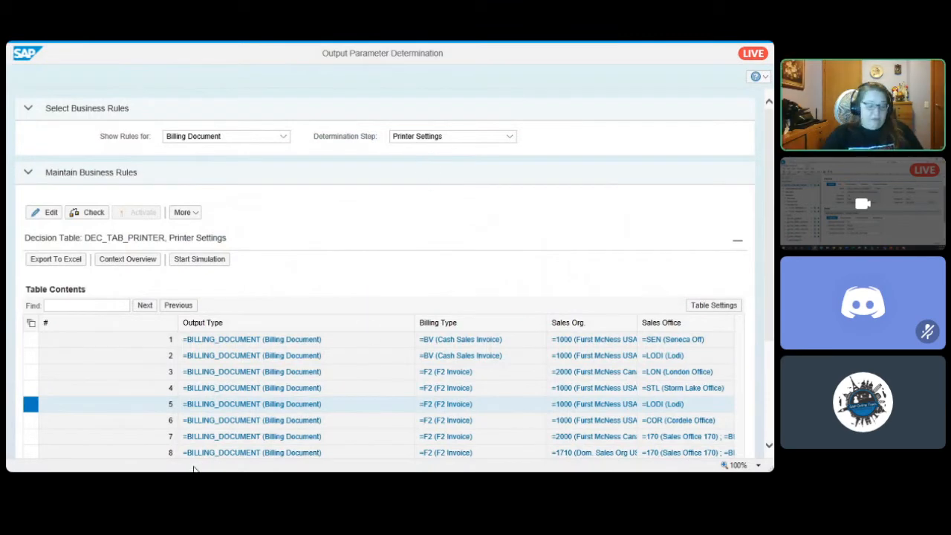
key(alt+Tab)
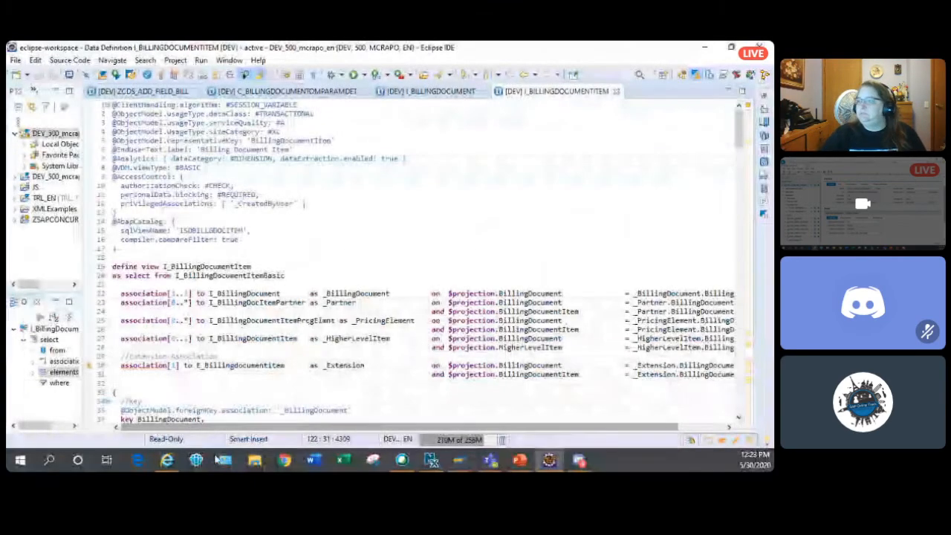
click(164, 465)
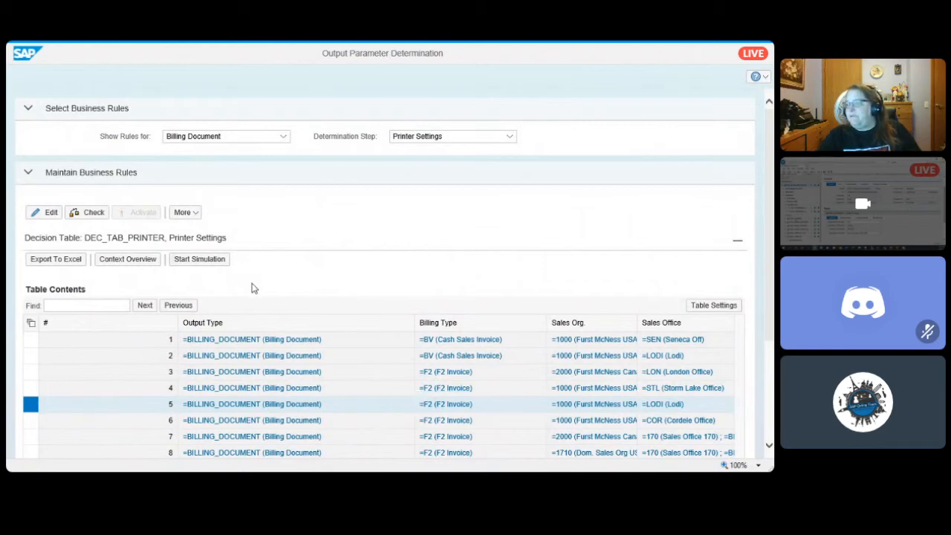
- Switch to the SAP GUI session showing class ZCL_BILLING_DOC_OPD and start the BRF+ transaction in a new session with /obrf+
key(alt+Tab)
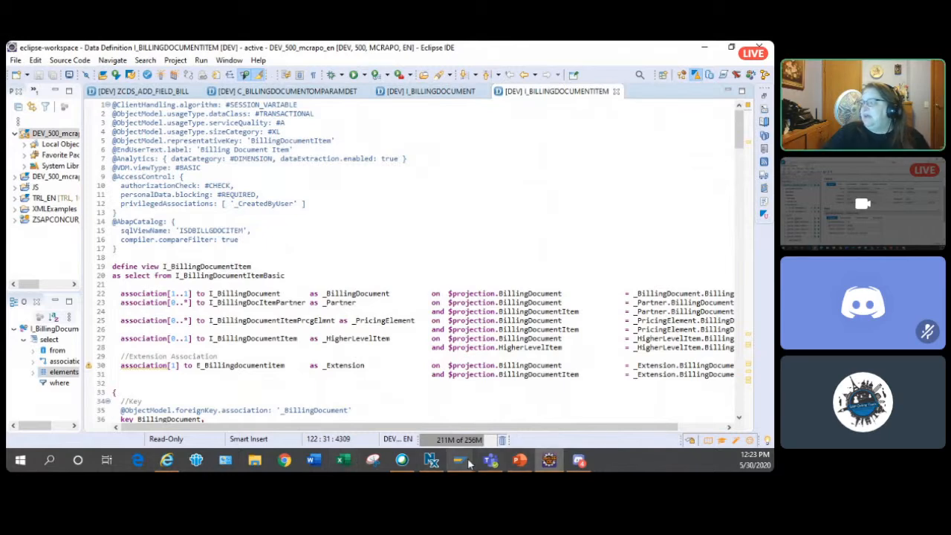
mouse_move(467, 465)
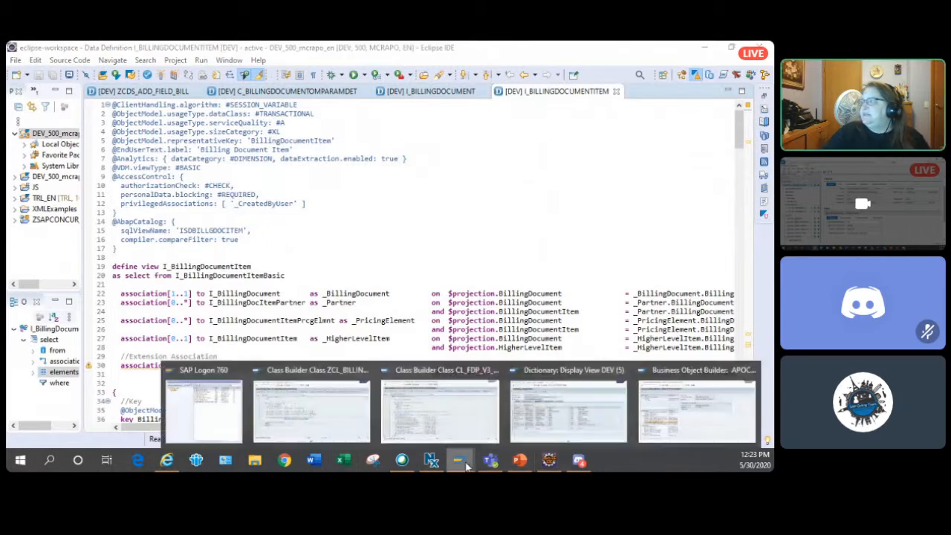
click(310, 426)
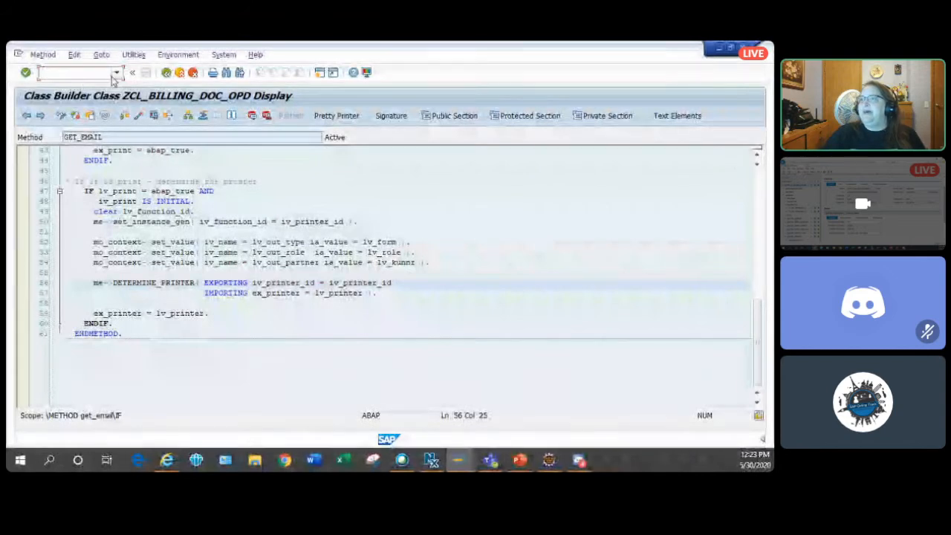
click(100, 72)
text(/)
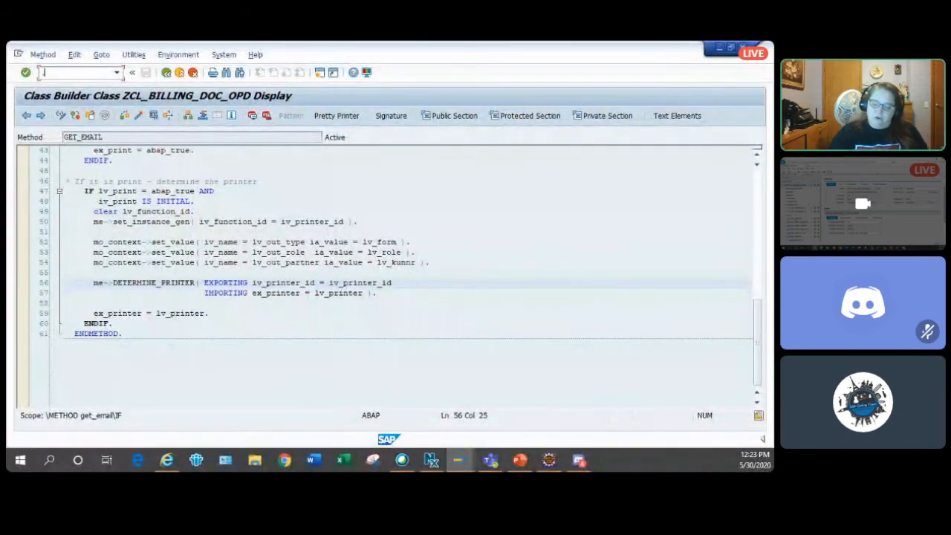
text(/)
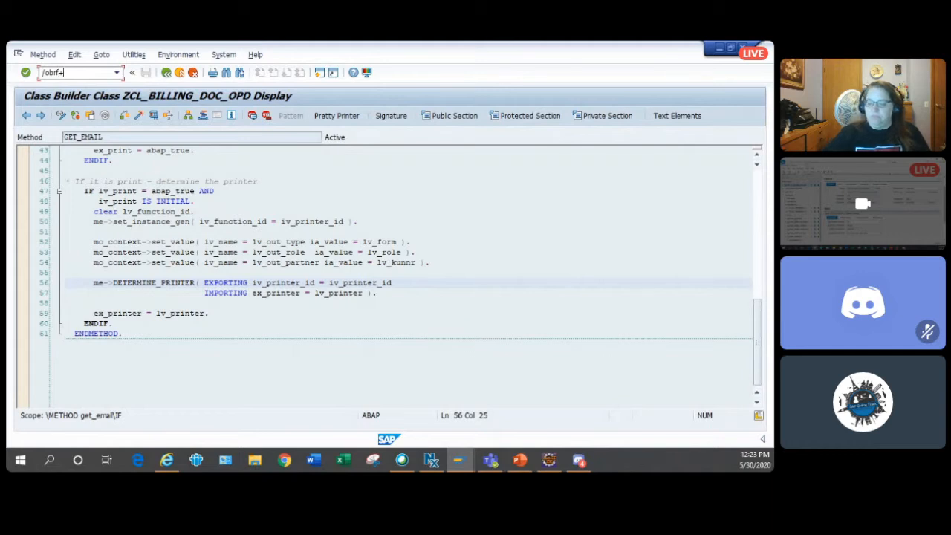
key(Return)
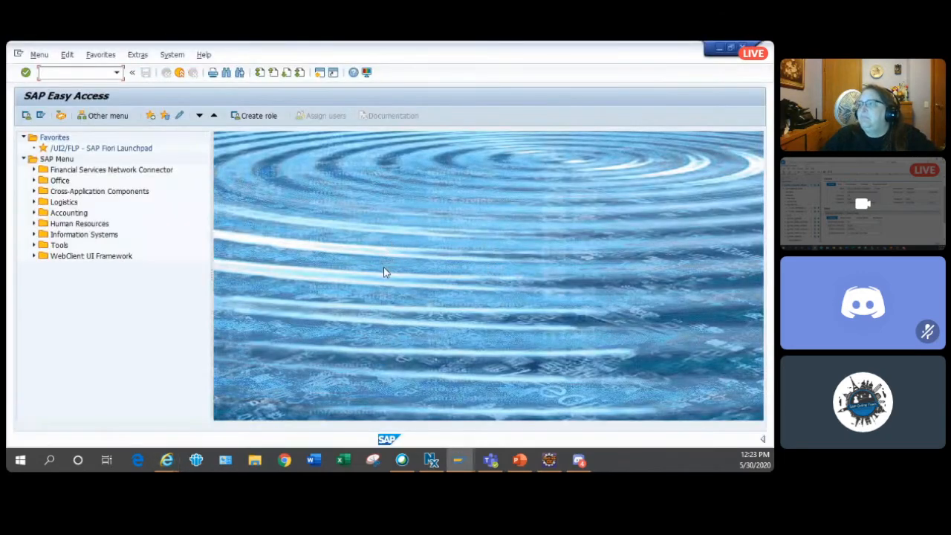
- Switch to the BRFplus Workbench browser window, maximize it, and examine the general properties and application exit class of OPD_V3_BILLING_DOCUMENT
click(167, 462)
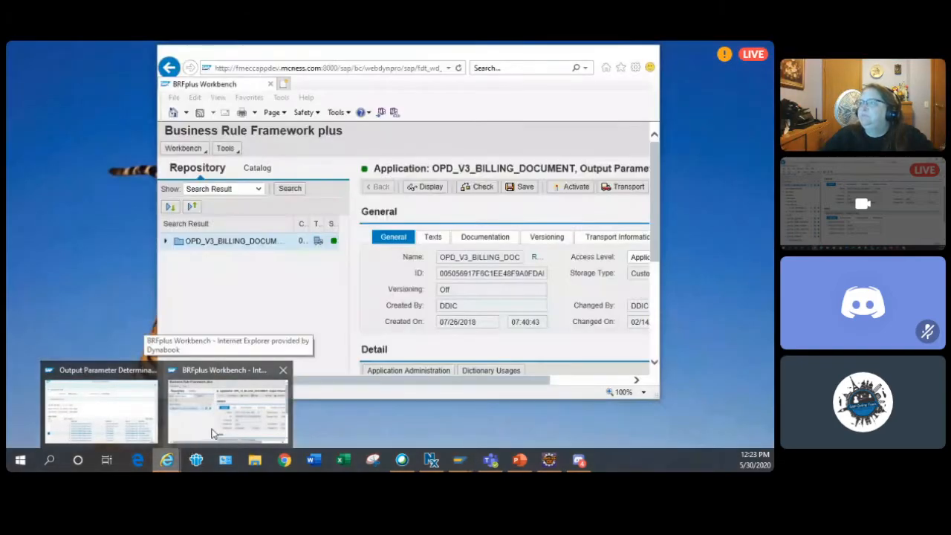
click(211, 433)
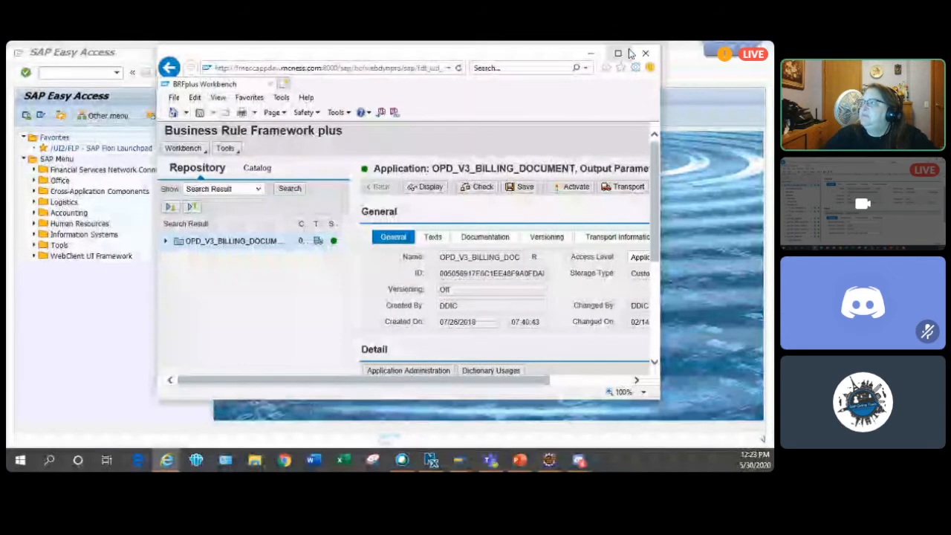
click(617, 52)
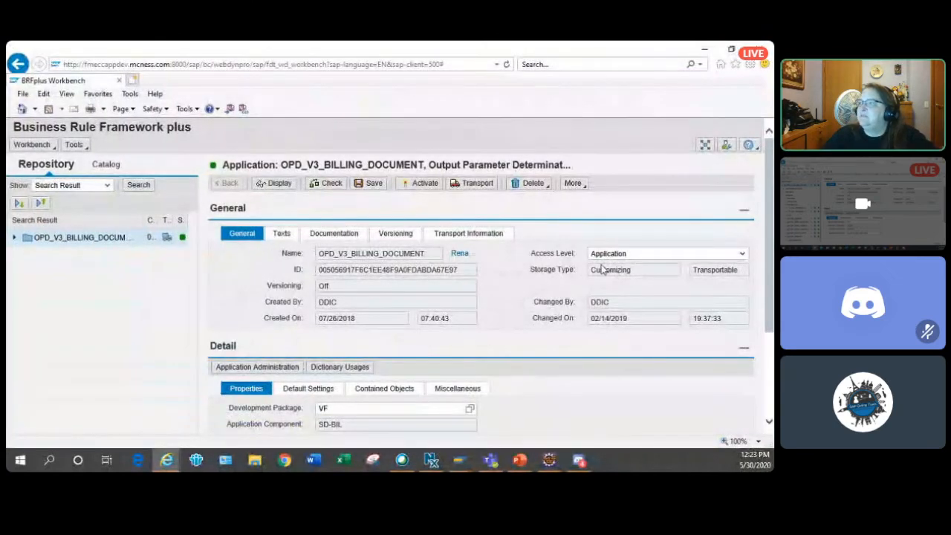
scroll(603, 268, down, 1)
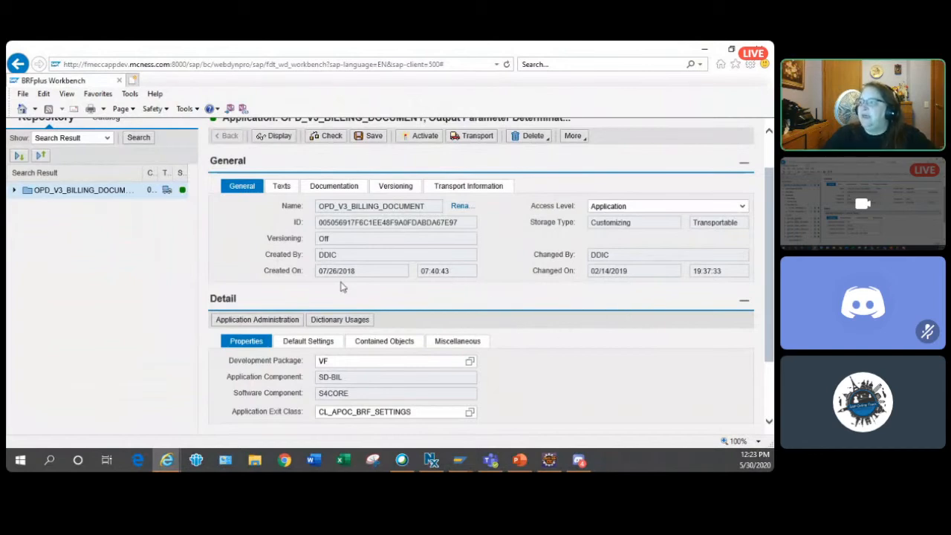
click(369, 413)
scroll(370, 413, down, 1)
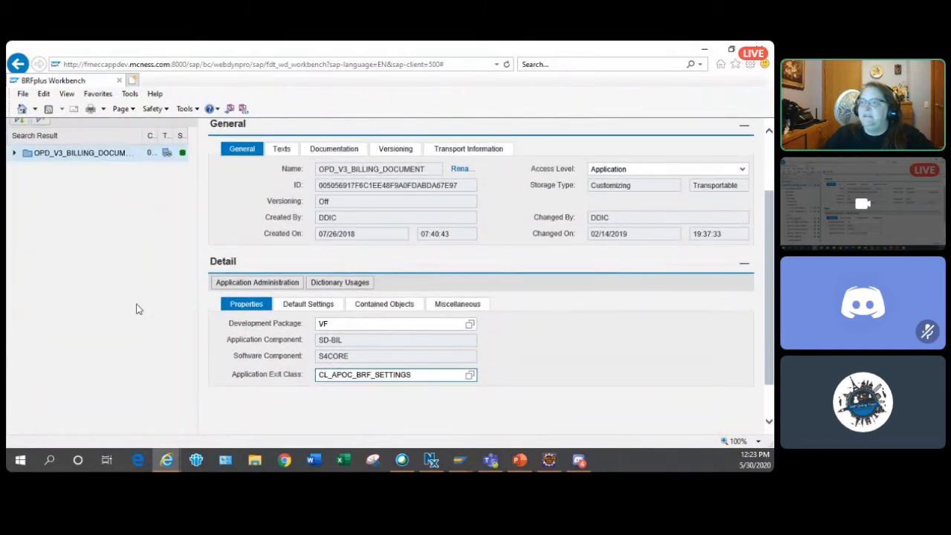
- Expand the rules and rulesets of the OPD_V3_BILLING_DOCUMENT application and display the GET_APPL_DATA rule's if/then/else logic
click(13, 154)
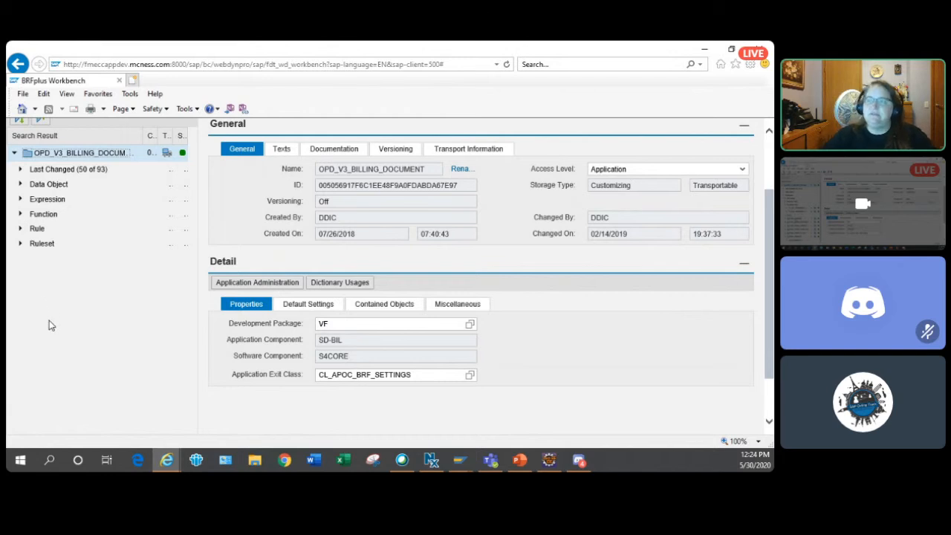
click(20, 228)
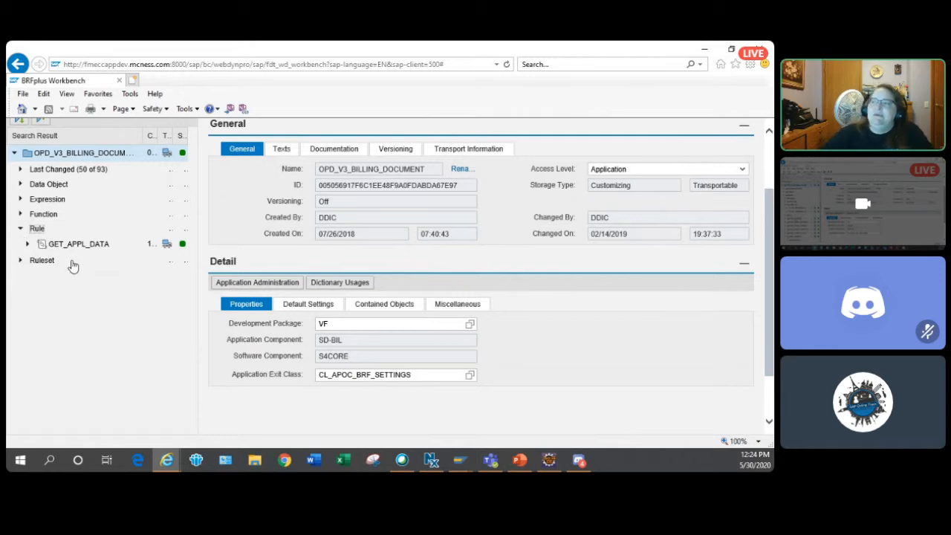
click(21, 261)
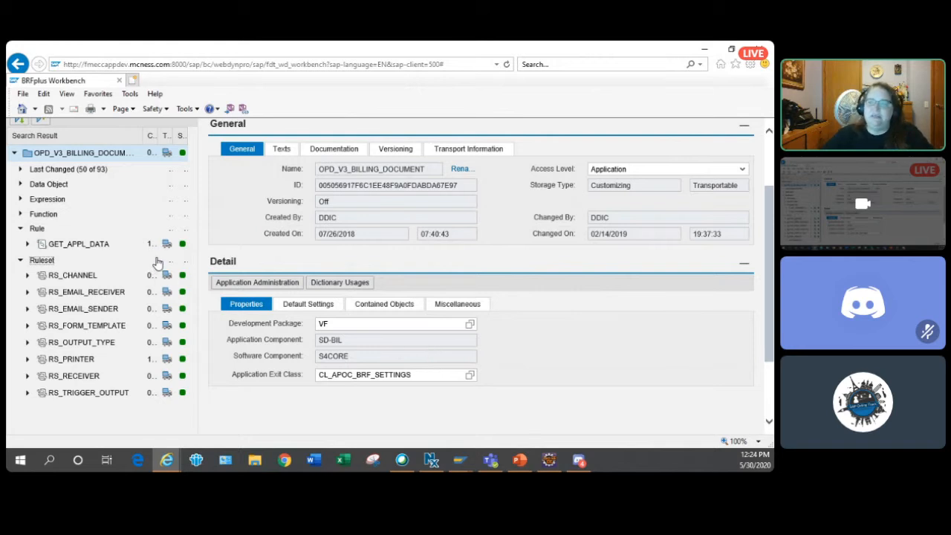
click(102, 245)
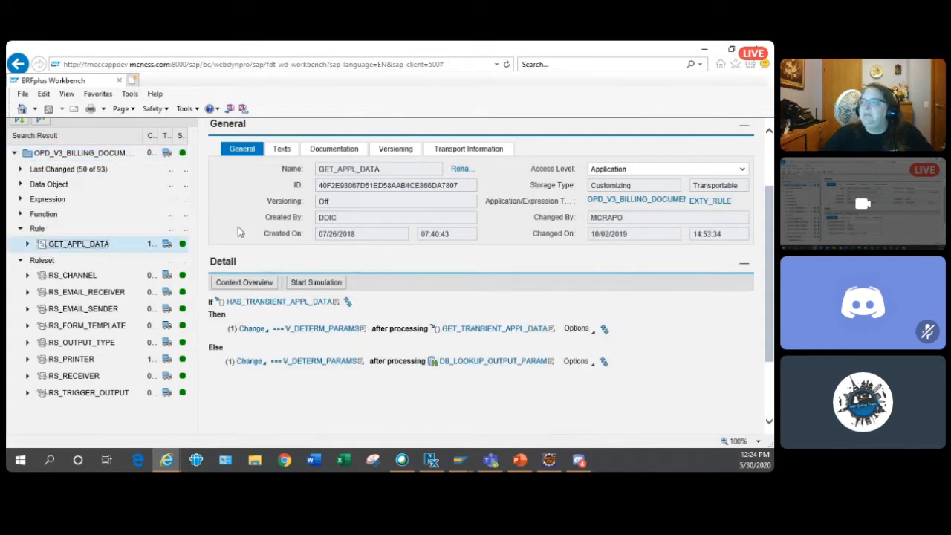
scroll(448, 235, up, 2)
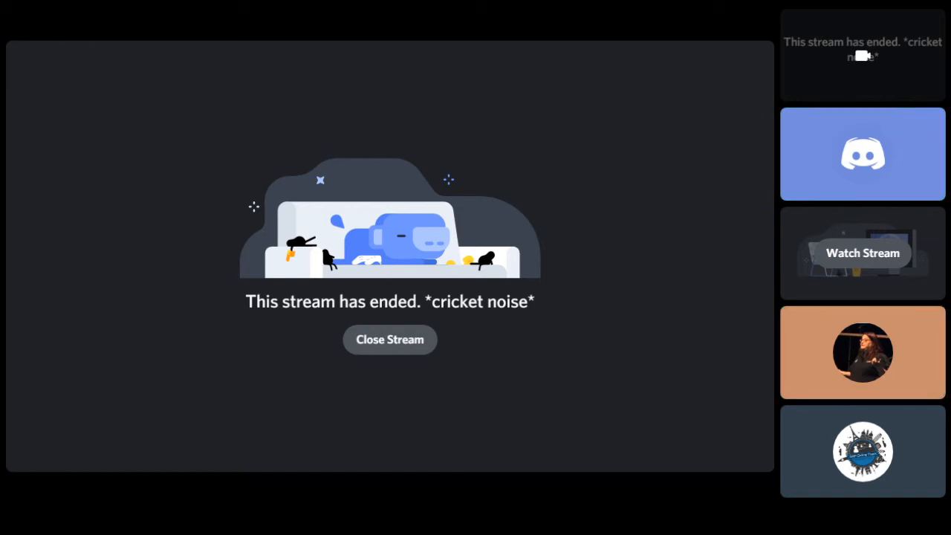
- Watch the other available stream, spin the raffle wheel of participants on wheelofnames.com, and return to the YouTube live session
click(862, 252)
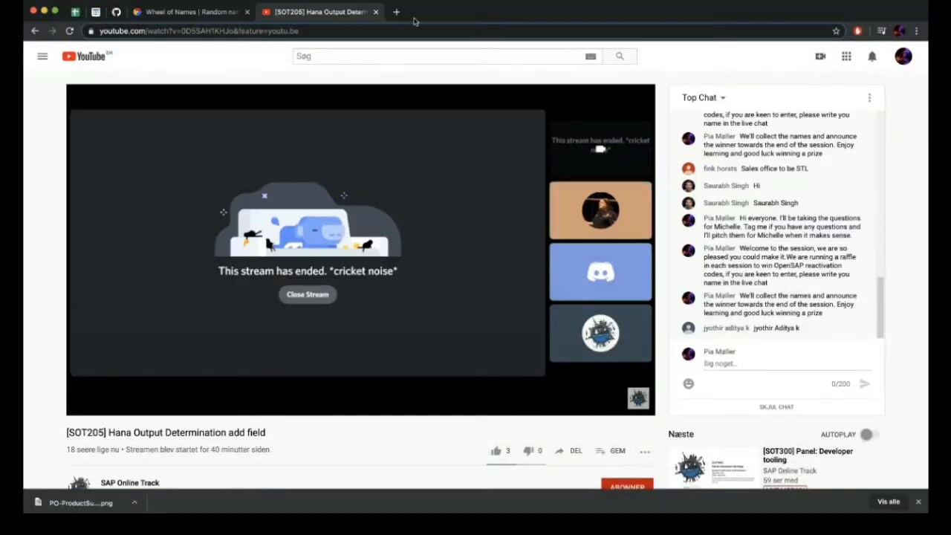
click(201, 11)
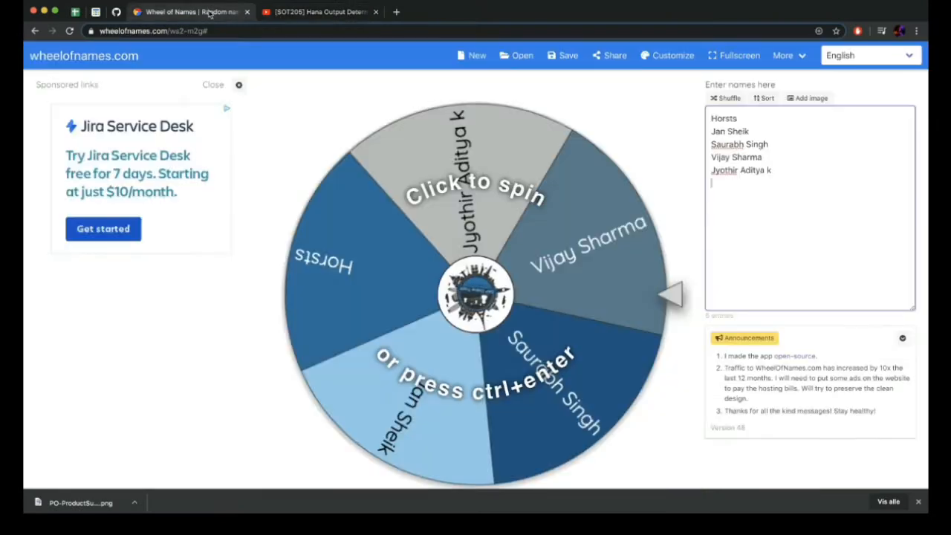
click(643, 303)
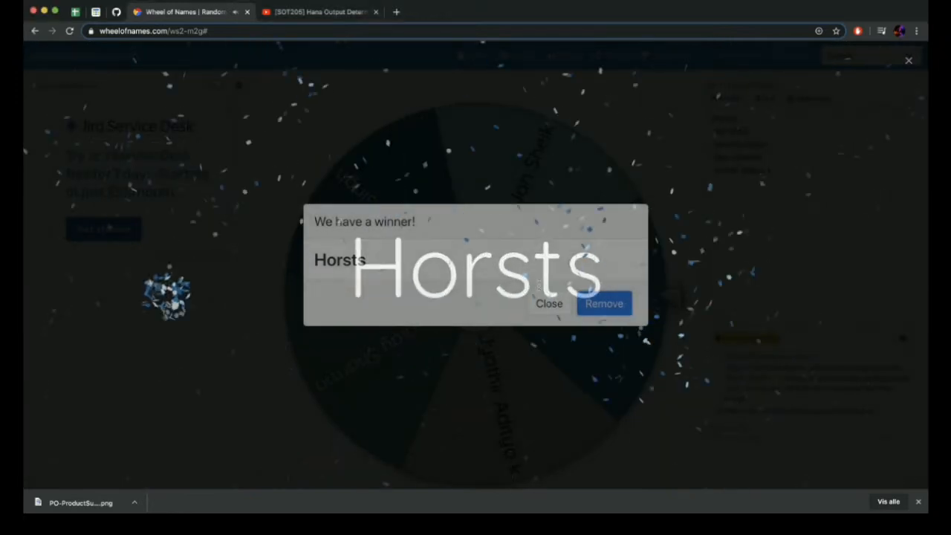
click(312, 13)
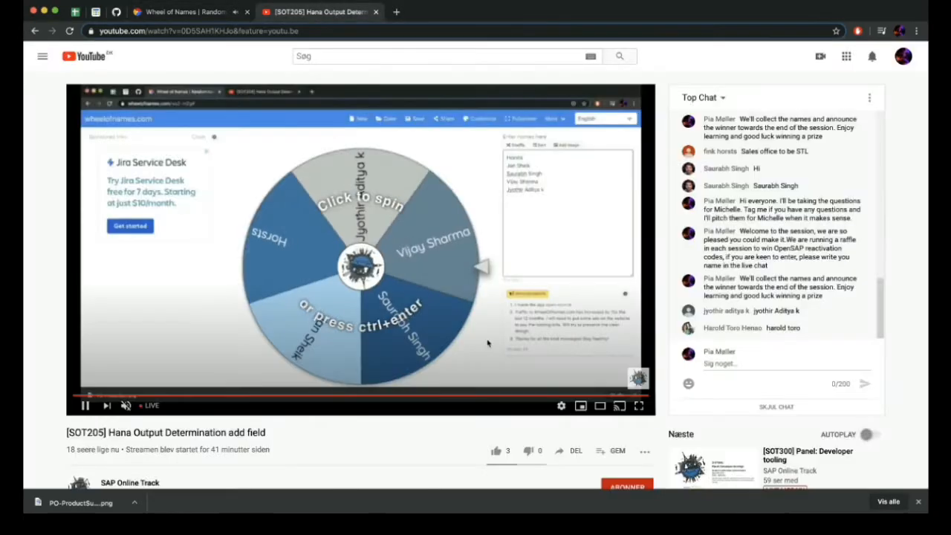